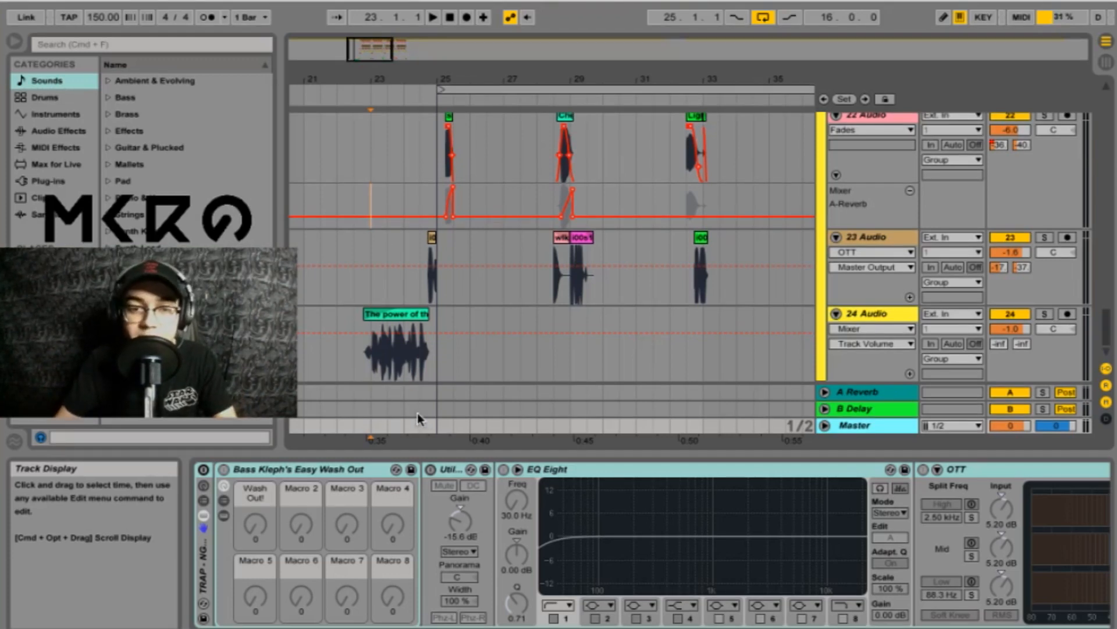
Enable the Master track's effects rack and play the arrangement from bar 25.
{"action": "left_click", "coordinate": [204, 470]}
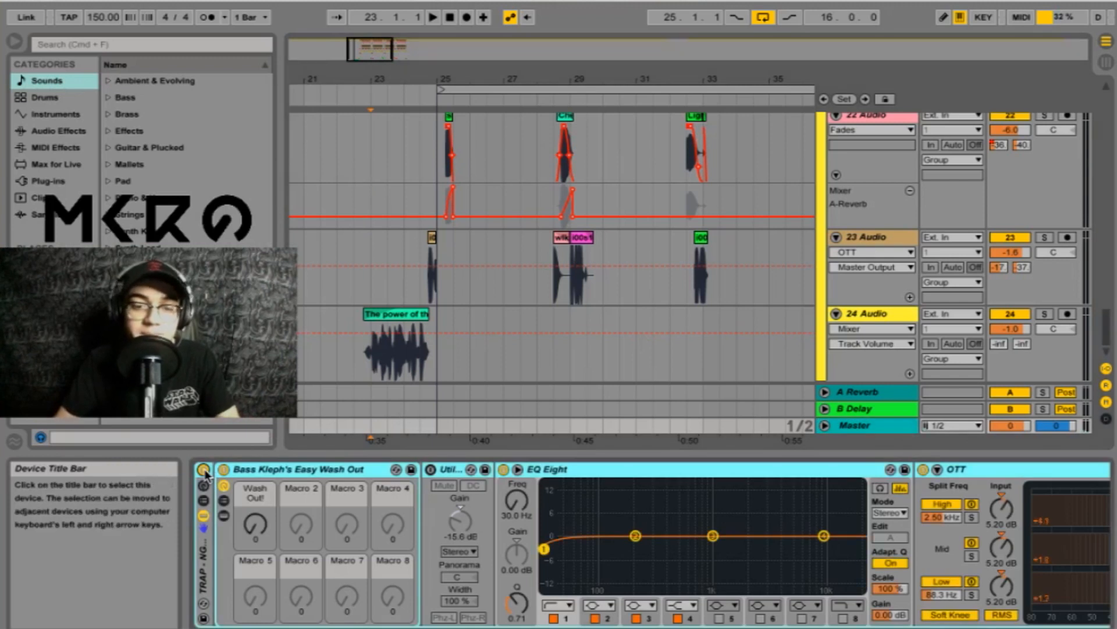
{"action": "key", "text": "space"}
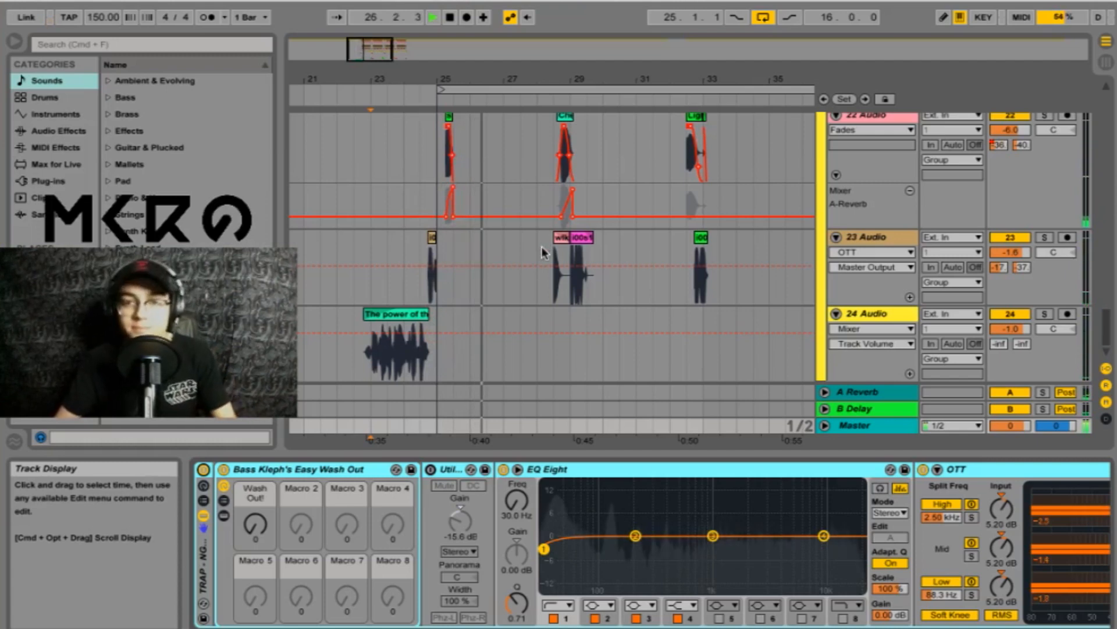
{"action": "scroll", "coordinate": [535, 257], "scroll_direction": "up", "scroll_amount": 10}
{"action": "scroll", "coordinate": [540, 256], "scroll_direction": "up", "scroll_amount": 2}
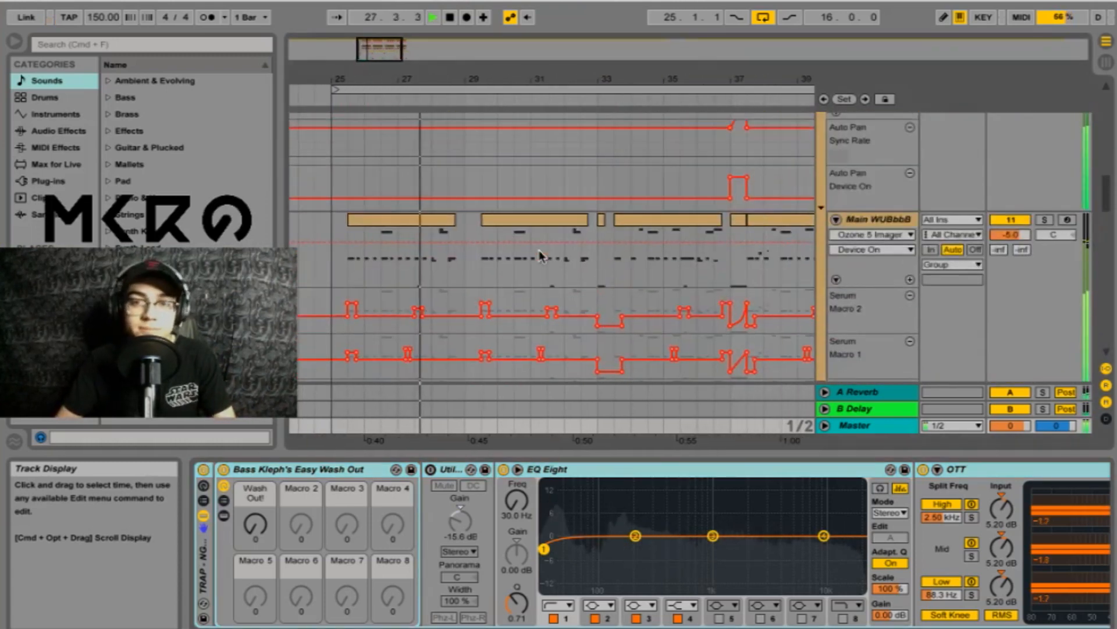
Inspect the Serum patch on the Main WUBbbB track during playback, viewing oscillator A's wavetable in both 2D and 3D.
{"action": "left_click", "coordinate": [873, 221]}
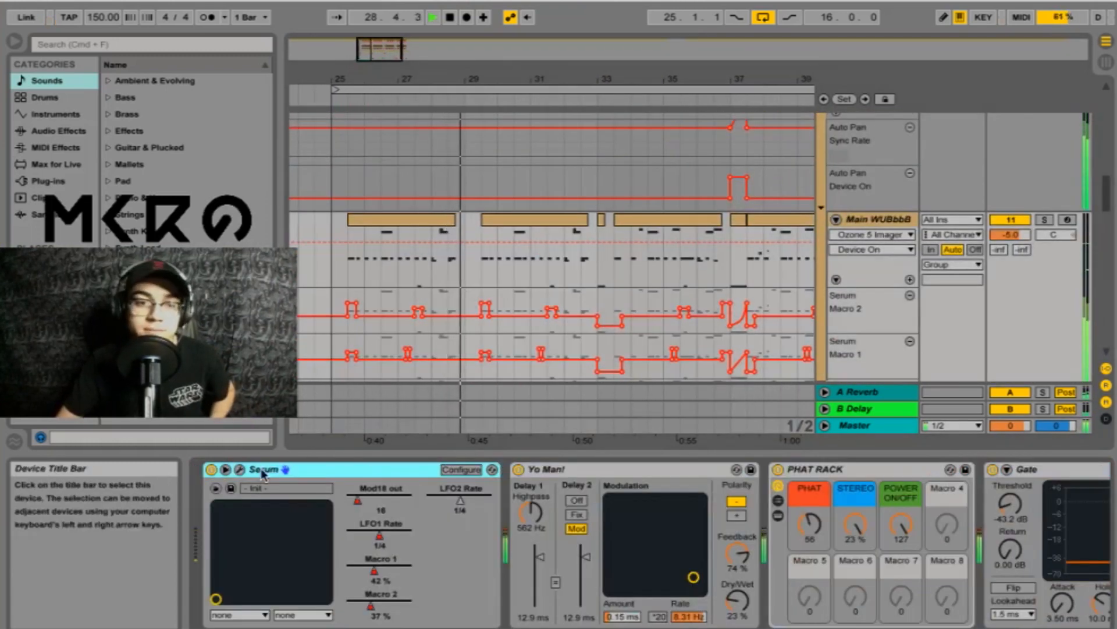
{"action": "left_click", "coordinate": [239, 469]}
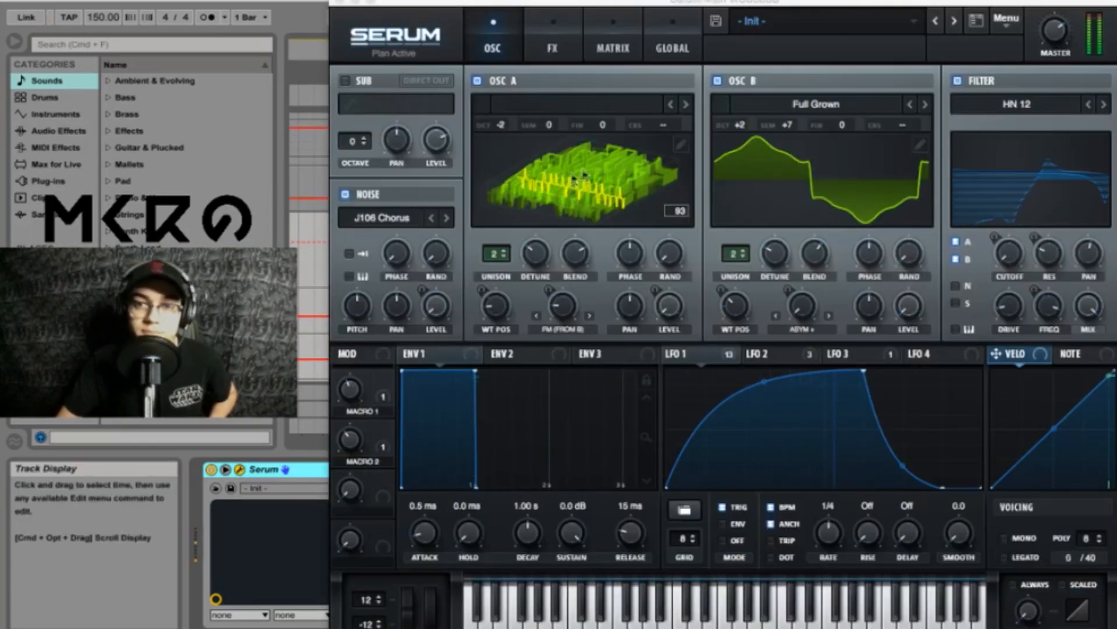
{"action": "left_click", "coordinate": [652, 190]}
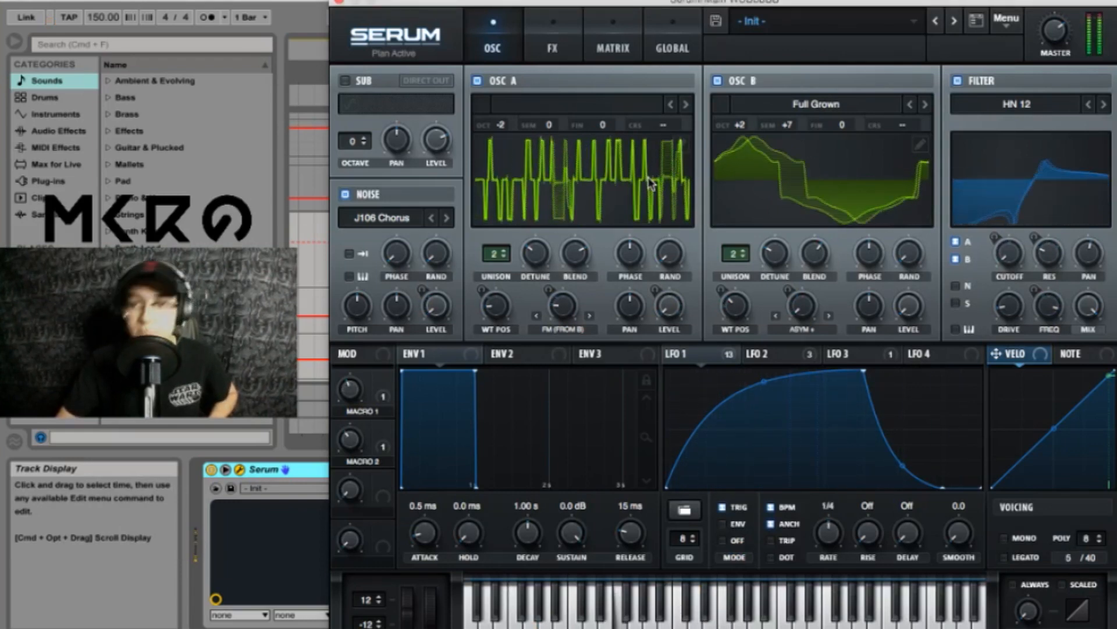
{"action": "left_click", "coordinate": [651, 185]}
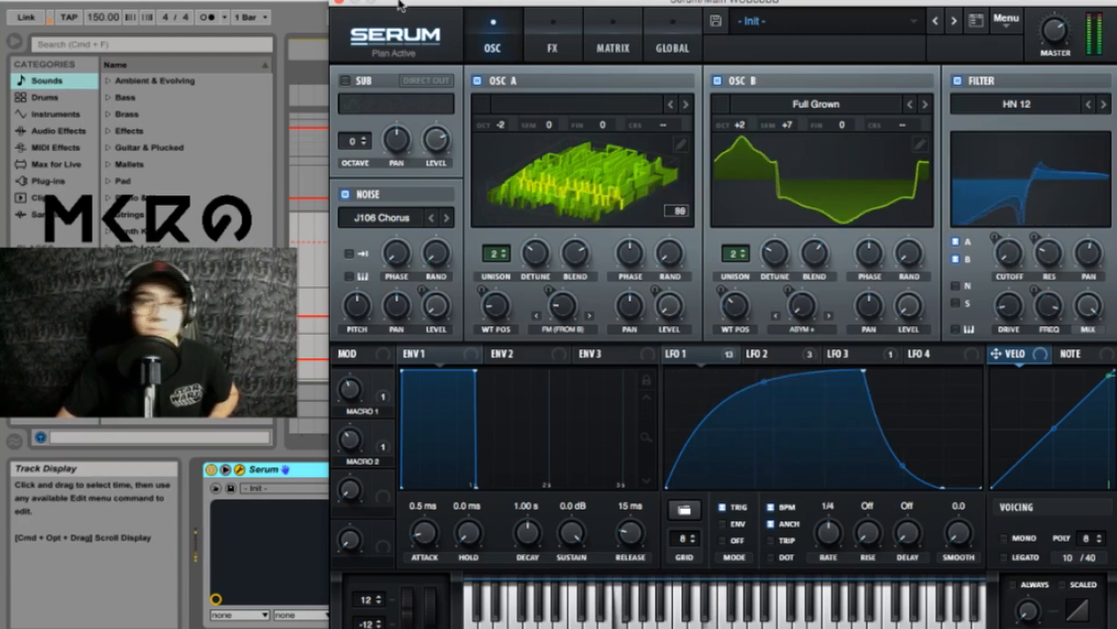
{"action": "left_click", "coordinate": [339, 2]}
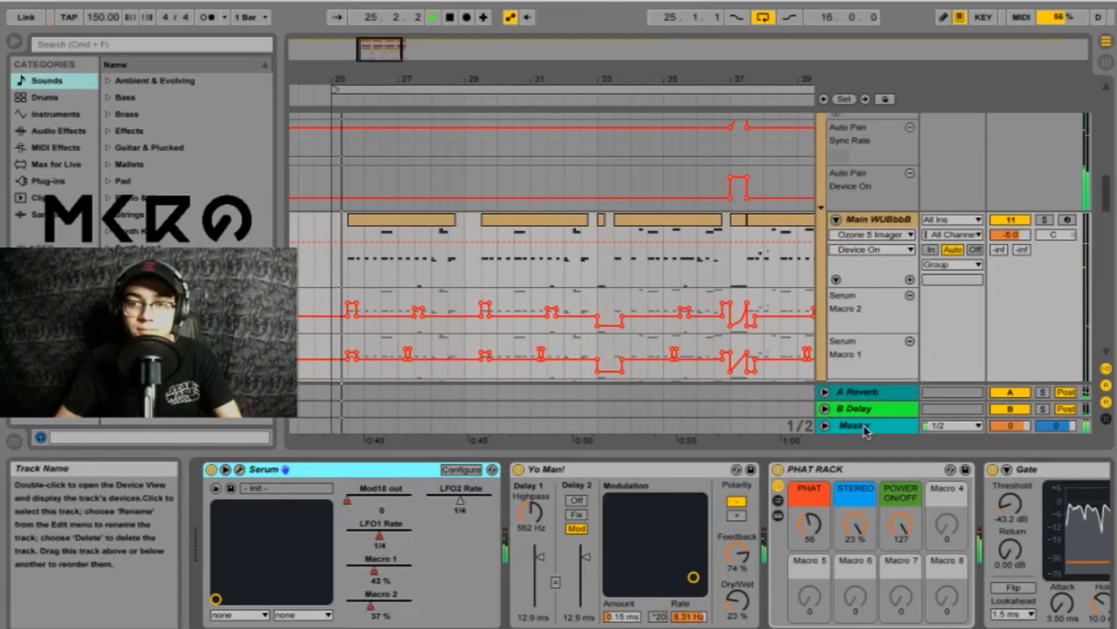
Stop playback and disable the Master track's effects rack.
{"action": "key", "text": "space"}
{"action": "left_click", "coordinate": [841, 425]}
{"action": "left_click", "coordinate": [203, 472]}
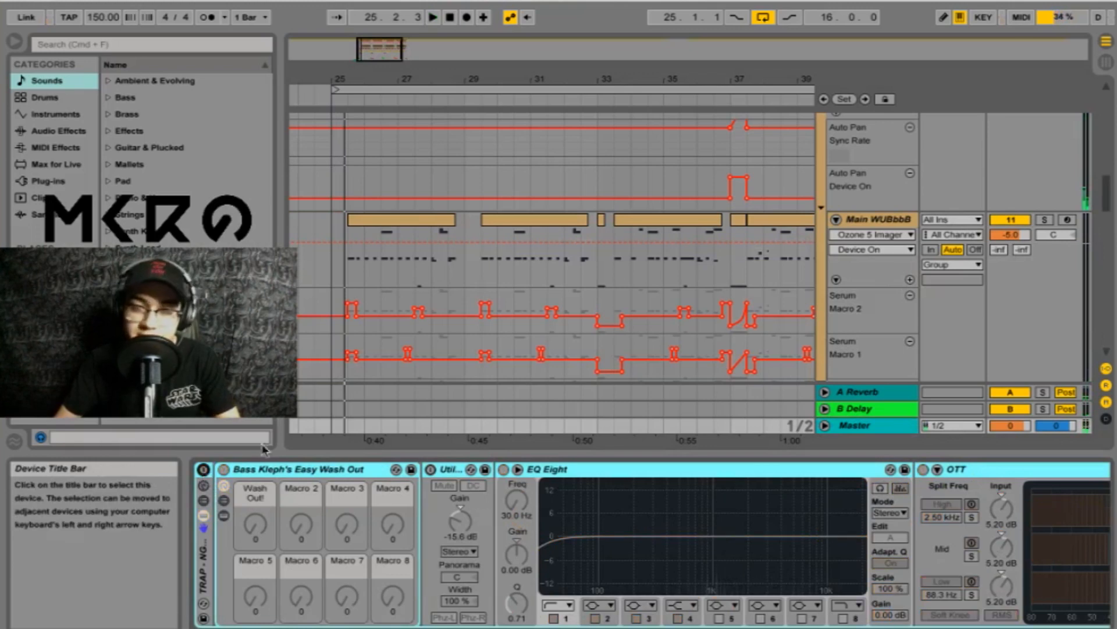
Solo the Main WUBbbB track and set the playback start to the beginning of its first clip.
{"action": "left_click", "coordinate": [905, 226]}
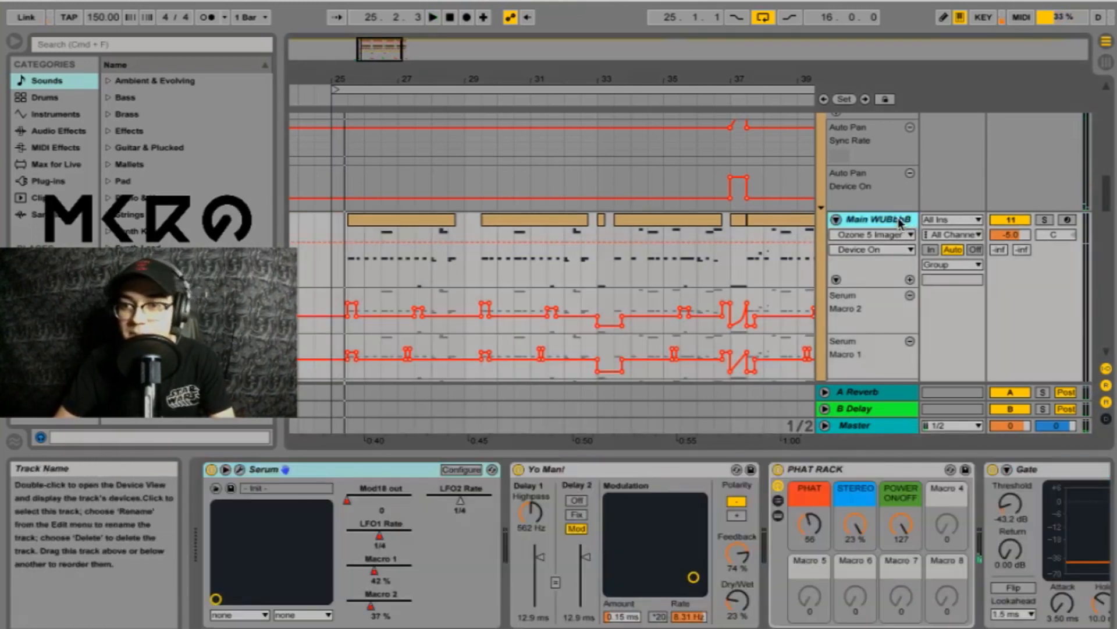
{"action": "left_click", "coordinate": [1046, 220]}
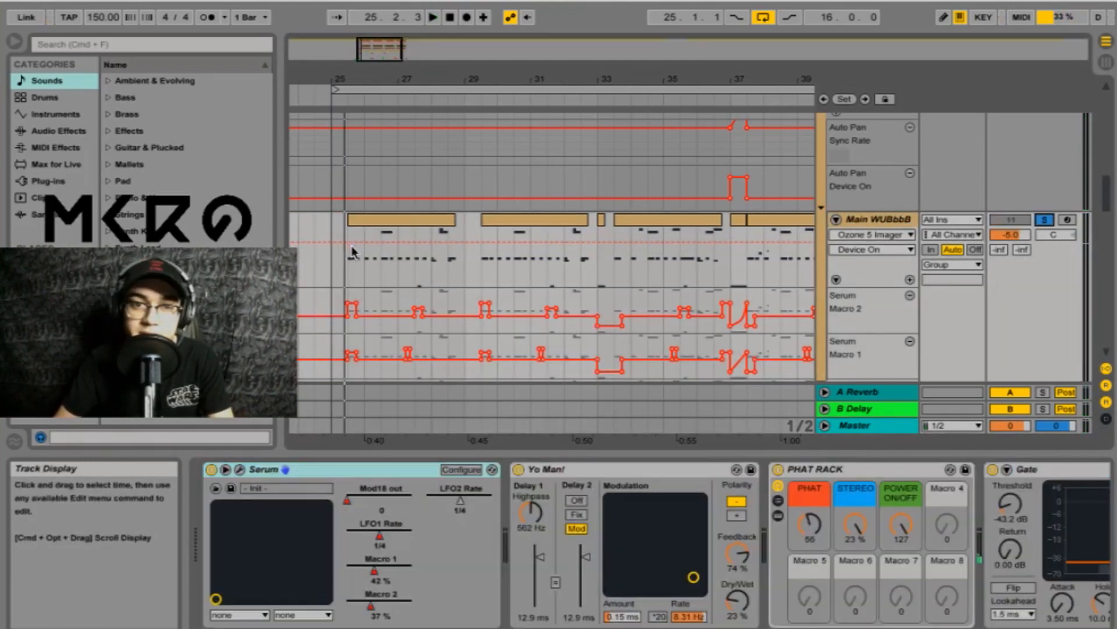
{"action": "left_click", "coordinate": [864, 426]}
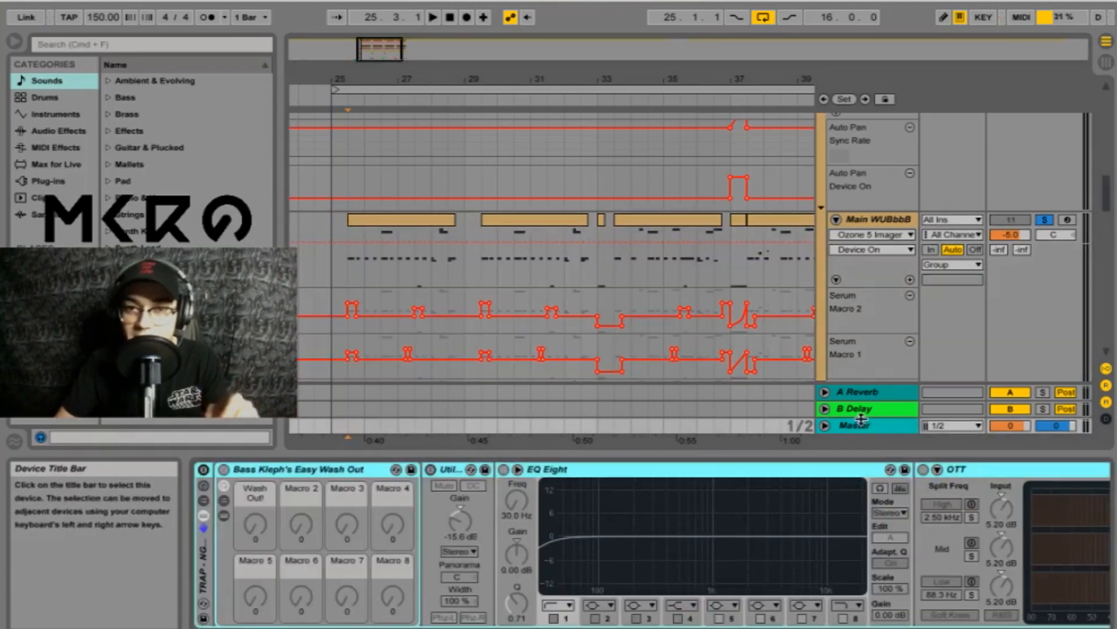
{"action": "left_click", "coordinate": [855, 221]}
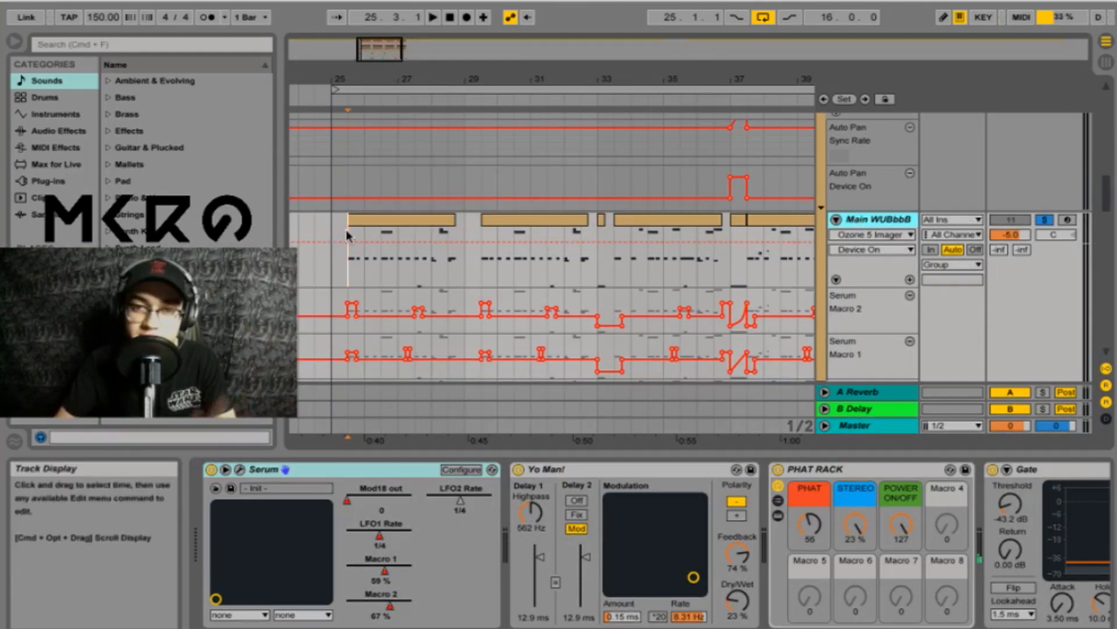
Play the soloed bass track and examine its Serum patch while it sounds.
{"action": "key", "text": "space"}
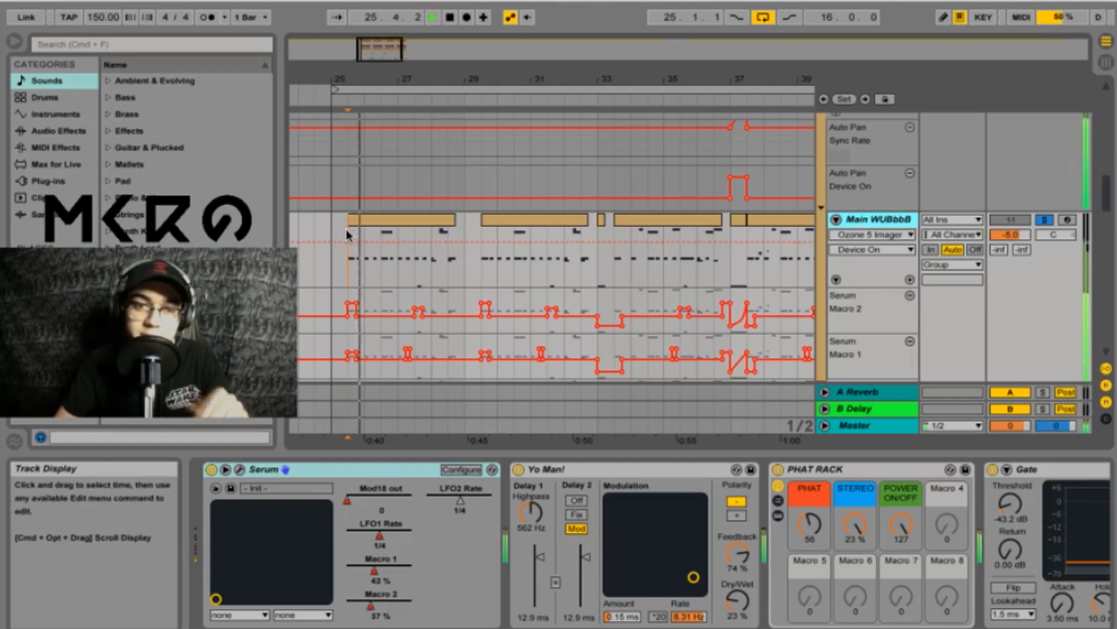
{"action": "left_click", "coordinate": [239, 469]}
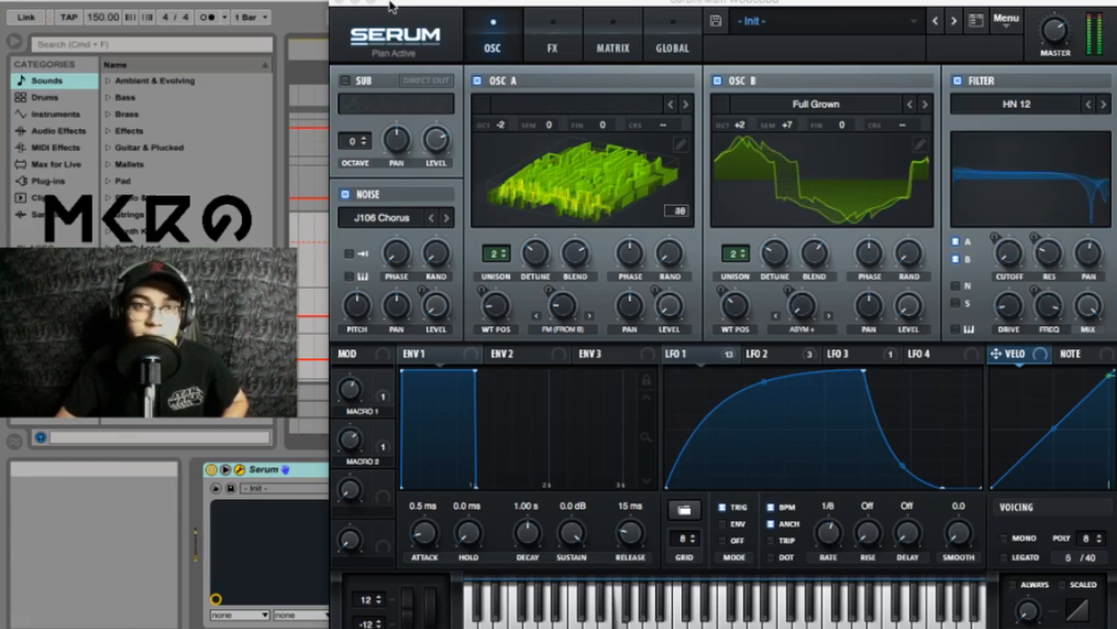
{"action": "left_click", "coordinate": [338, 2]}
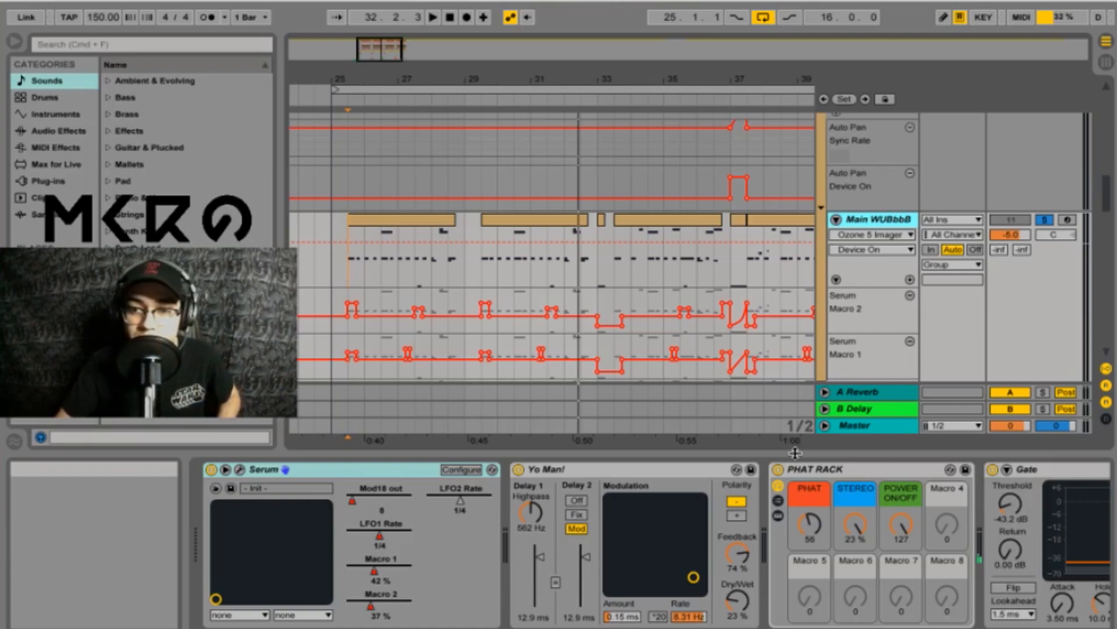
Collapse the device view to enlarge the arrangement and insert a new MIDI track below Main WUBbbB.
{"action": "left_click_drag", "start_coordinate": [795, 453], "coordinate": [795, 622]}
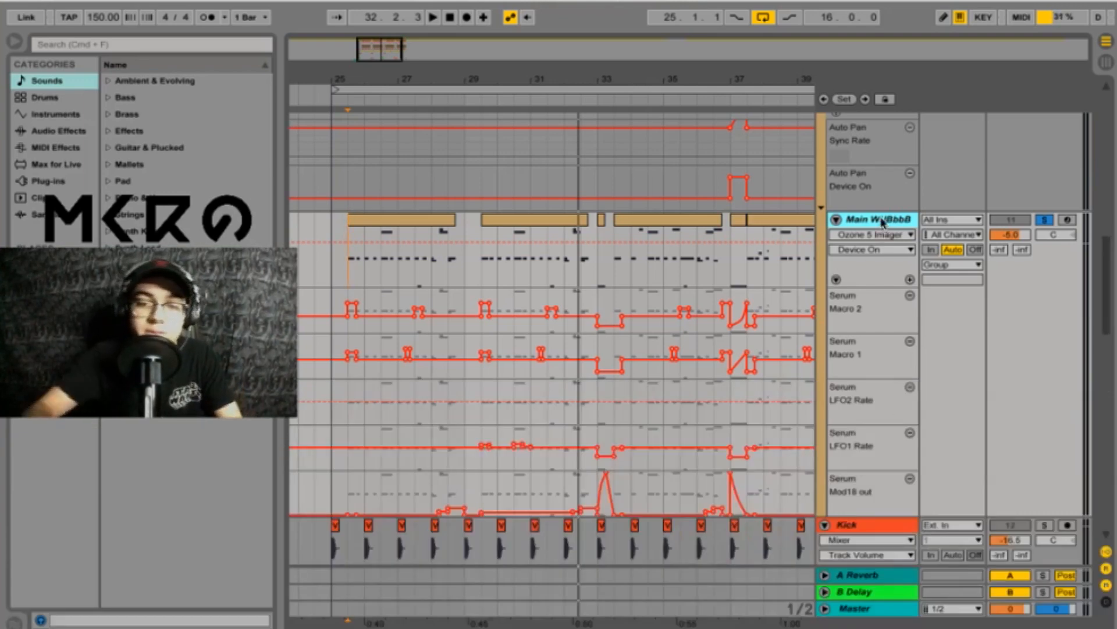
{"action": "key", "text": "super+shift+t"}
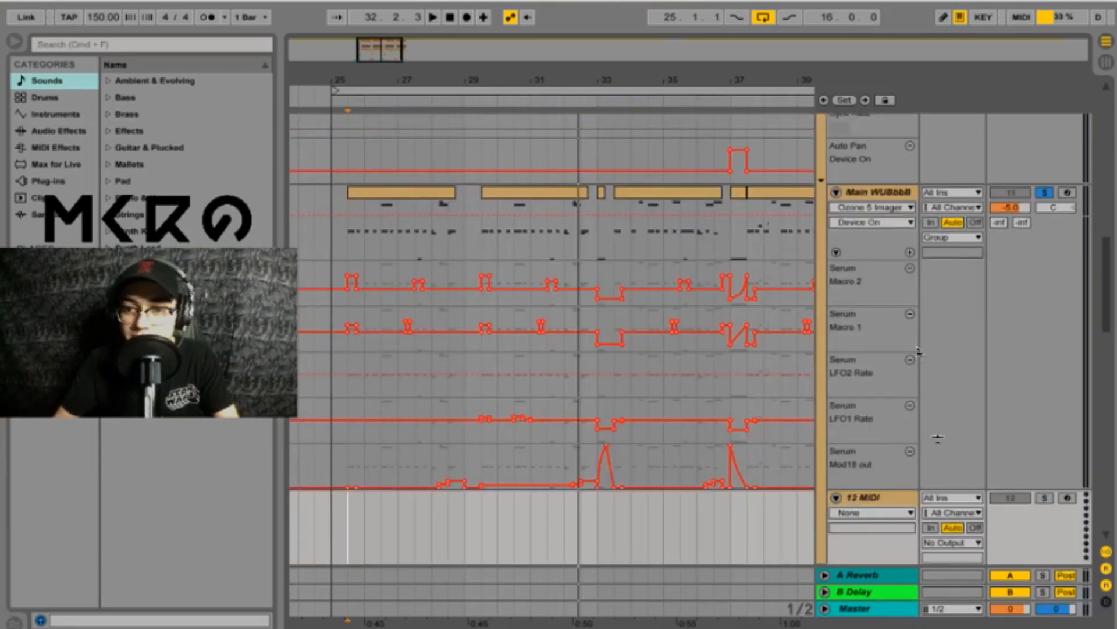
{"action": "left_click", "coordinate": [886, 499]}
Search the browser for "serum", solo the new MIDI track and load the Serum instrument onto it.
{"action": "left_click", "coordinate": [190, 43]}
{"action": "type", "text": "se"}
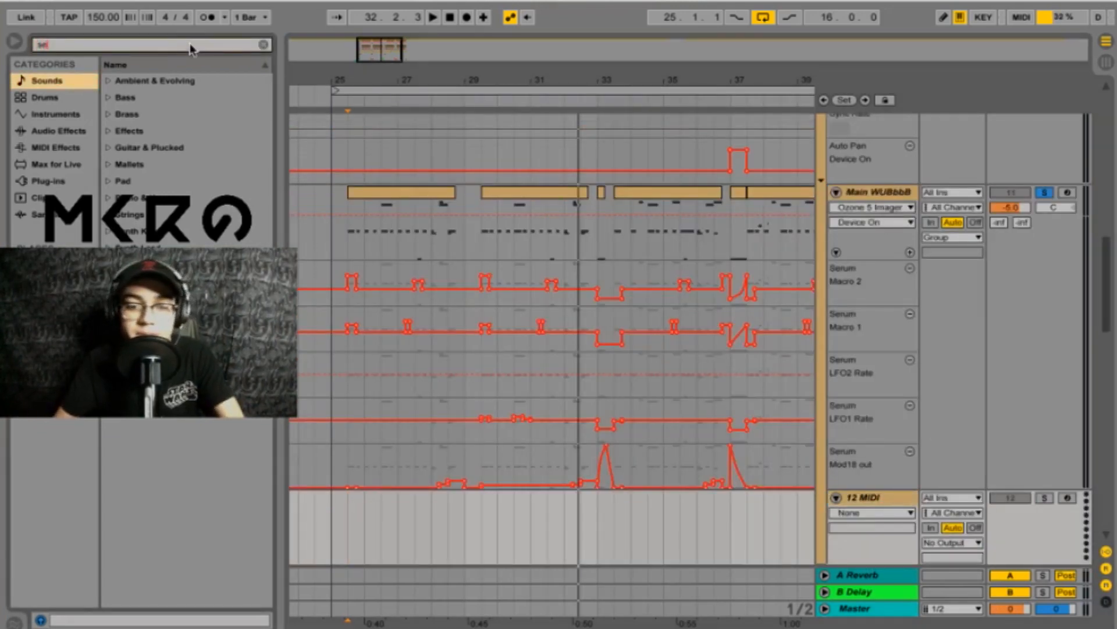
{"action": "type", "text": "rum"}
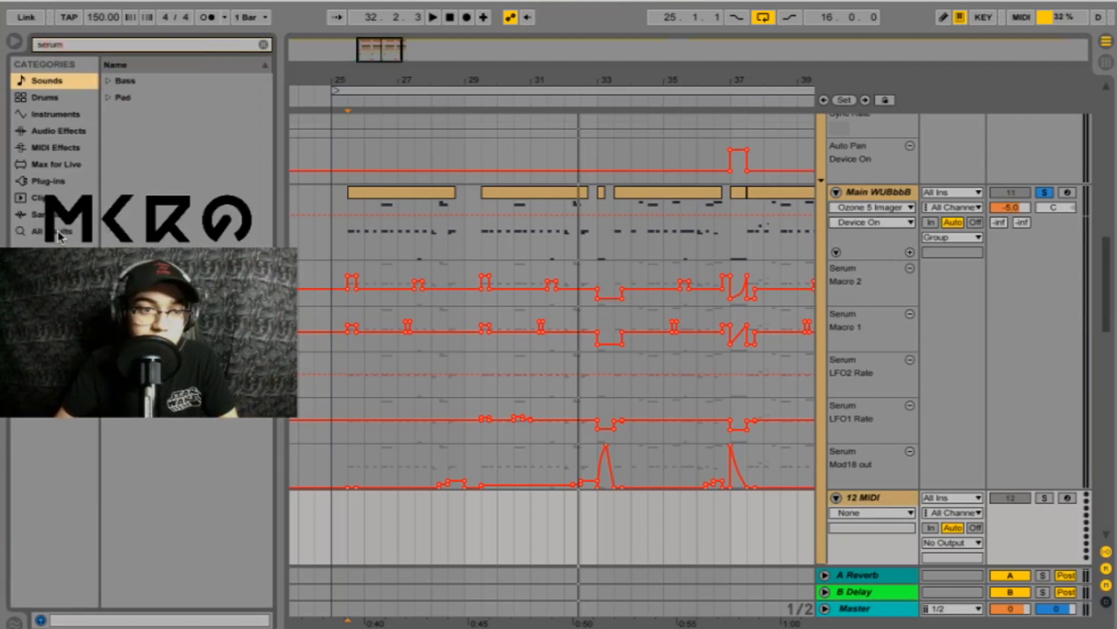
{"action": "key", "text": "Return"}
{"action": "left_click", "coordinate": [176, 96]}
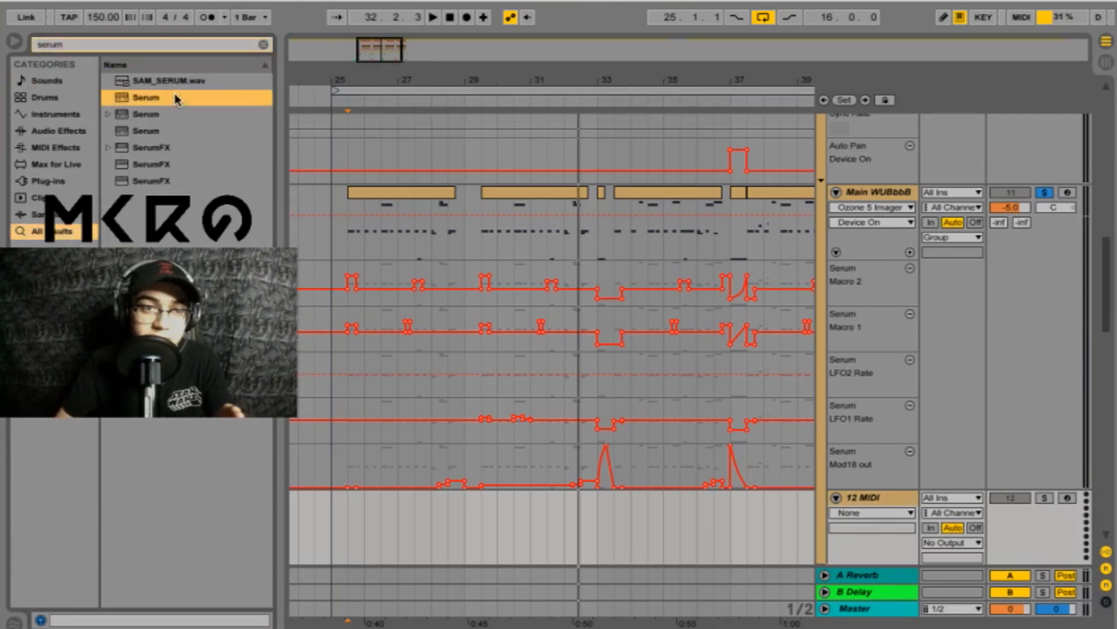
{"action": "left_click", "coordinate": [1045, 500]}
{"action": "double_click", "coordinate": [152, 99]}
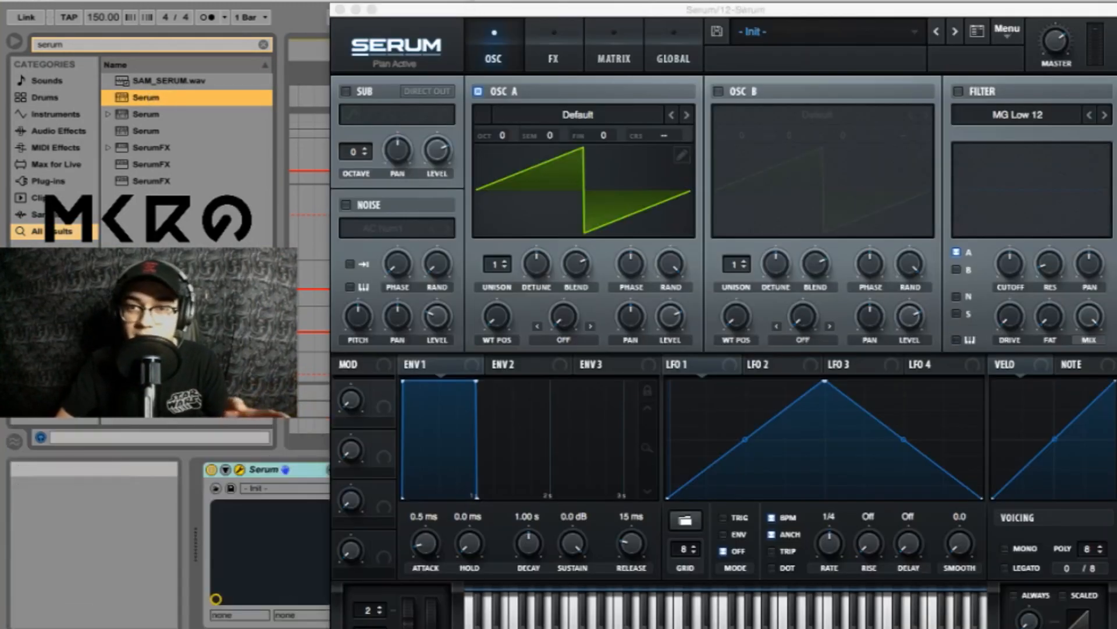
Load Star_Wars_-_The_Last_Jedi_logo.png from Finder as the wavetable of Serum's oscillator A and set its octave to -2.
{"action": "mouse_move", "coordinate": [720, 10]}
{"action": "left_mouse_down"}
{"action": "mouse_move", "coordinate": [732, 10]}
{"action": "mouse_move", "coordinate": [718, 1]}
{"action": "left_mouse_up"}
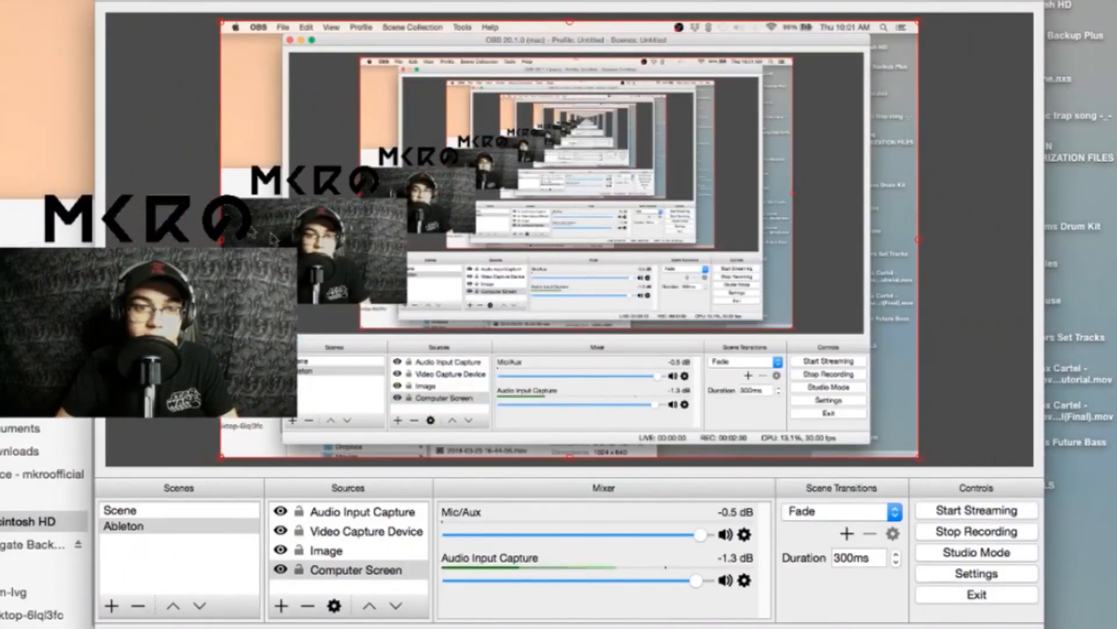
{"action": "left_click", "coordinate": [15, 163]}
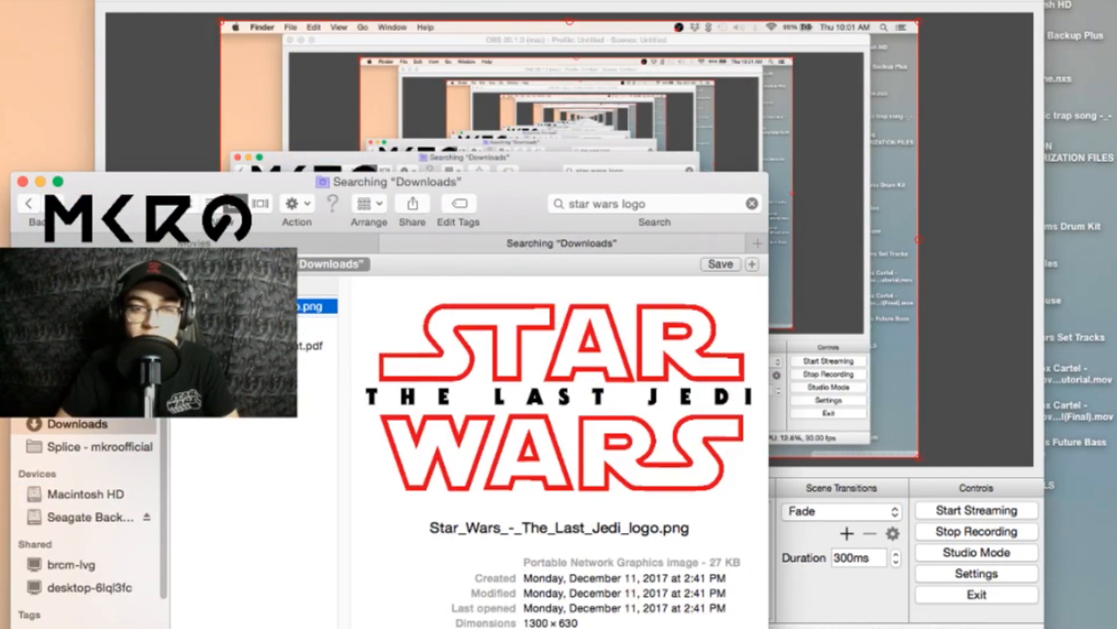
{"action": "left_click_drag", "start_coordinate": [502, 271], "coordinate": [609, 170]}
{"action": "key", "text": "super+Tab"}
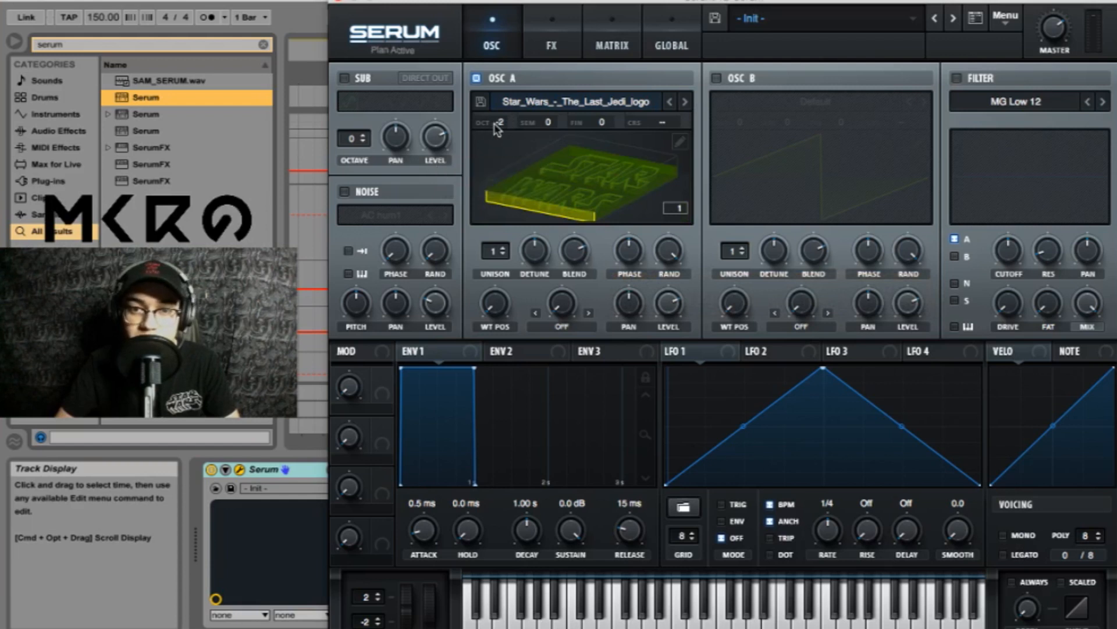
Open oscillator A's wavetable for editing and normalize each frame separately.
{"action": "left_click", "coordinate": [680, 143]}
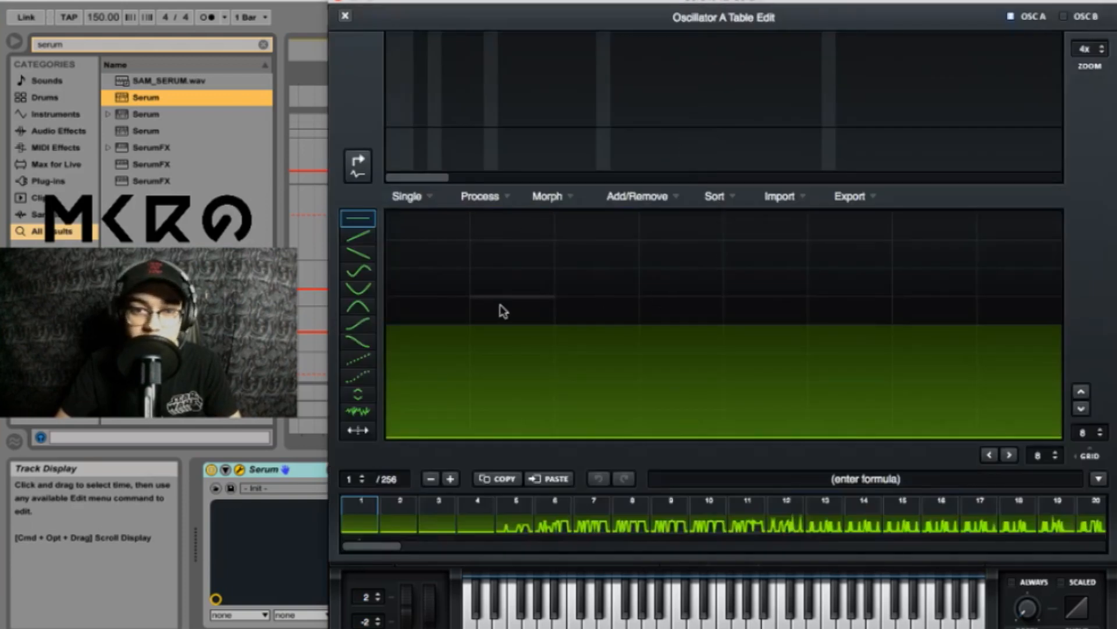
{"action": "left_click", "coordinate": [496, 197]}
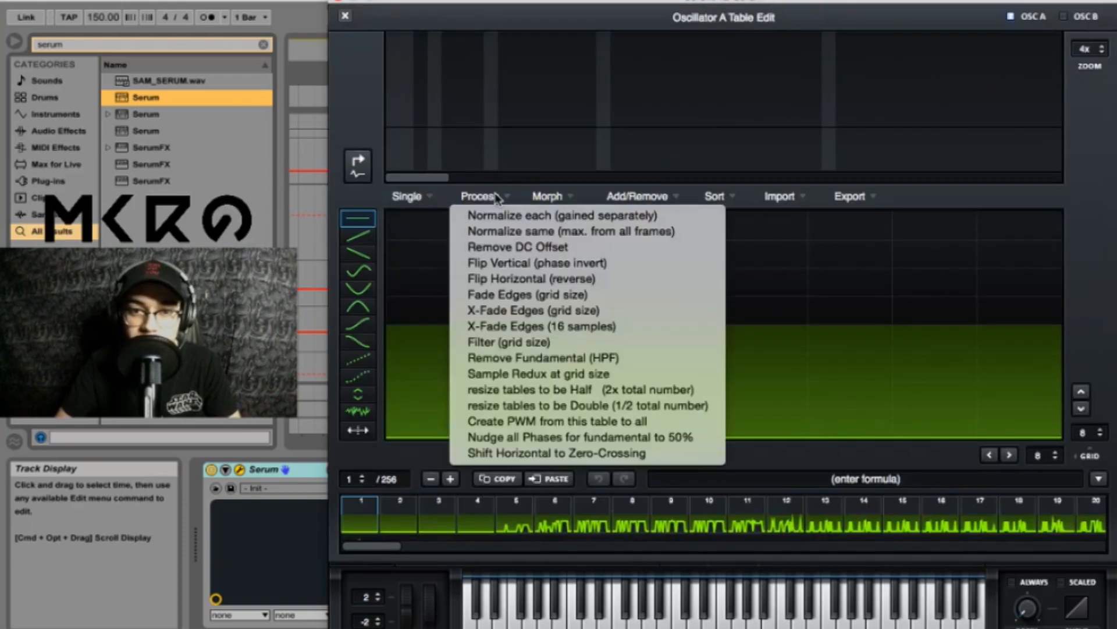
{"action": "left_click", "coordinate": [555, 197]}
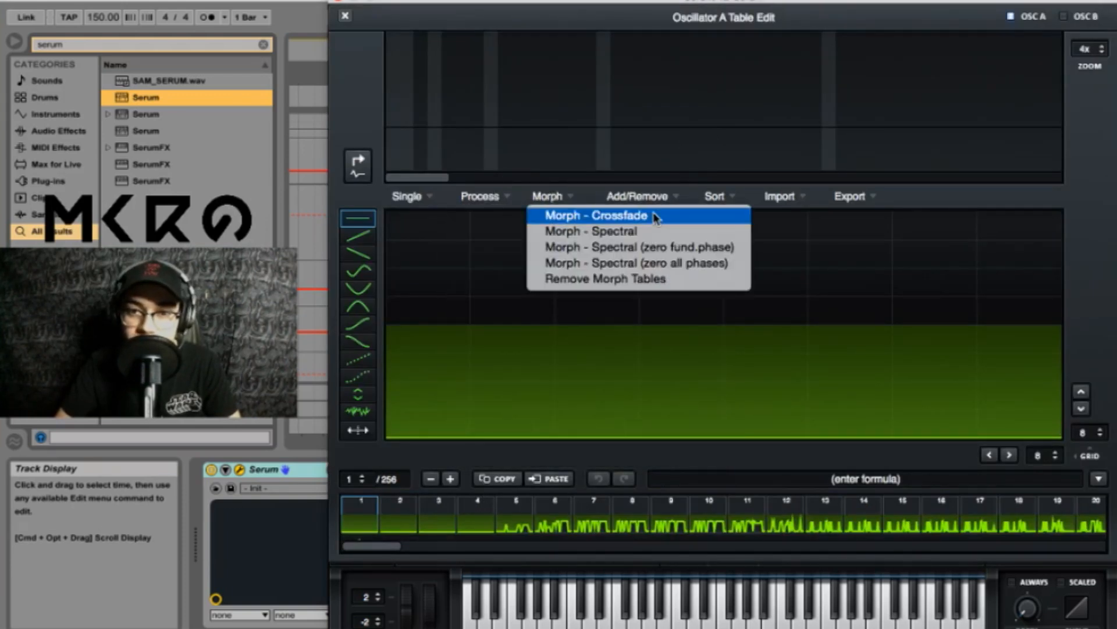
{"action": "left_click", "coordinate": [496, 197]}
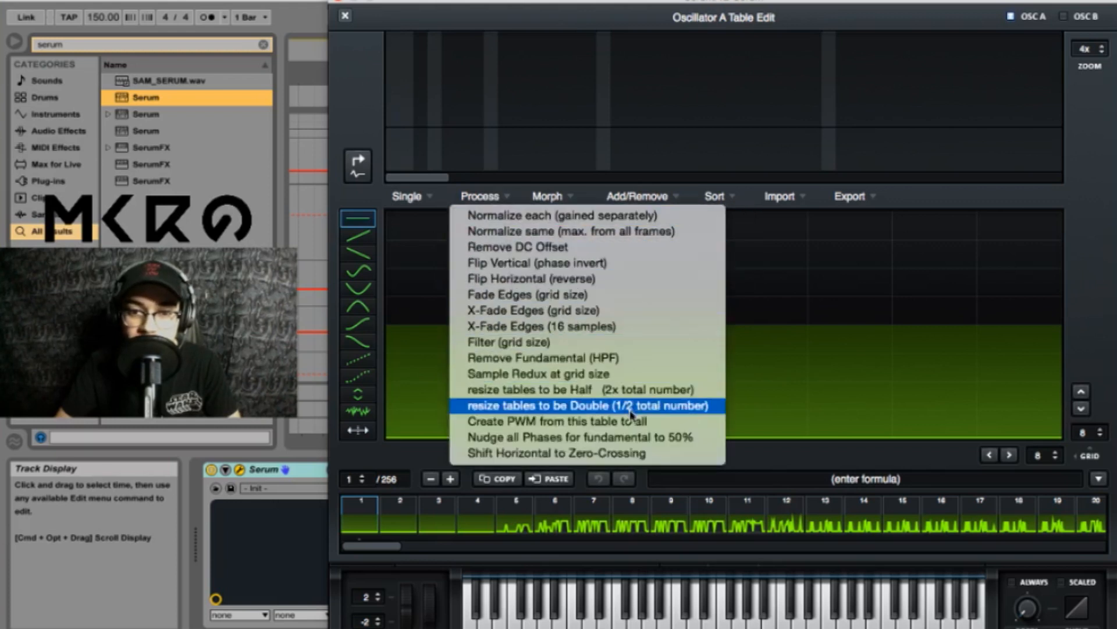
{"action": "left_click", "coordinate": [562, 216]}
Apply a crossfade morph and a spectral morph to oscillator A's wavetable.
{"action": "left_click", "coordinate": [548, 196]}
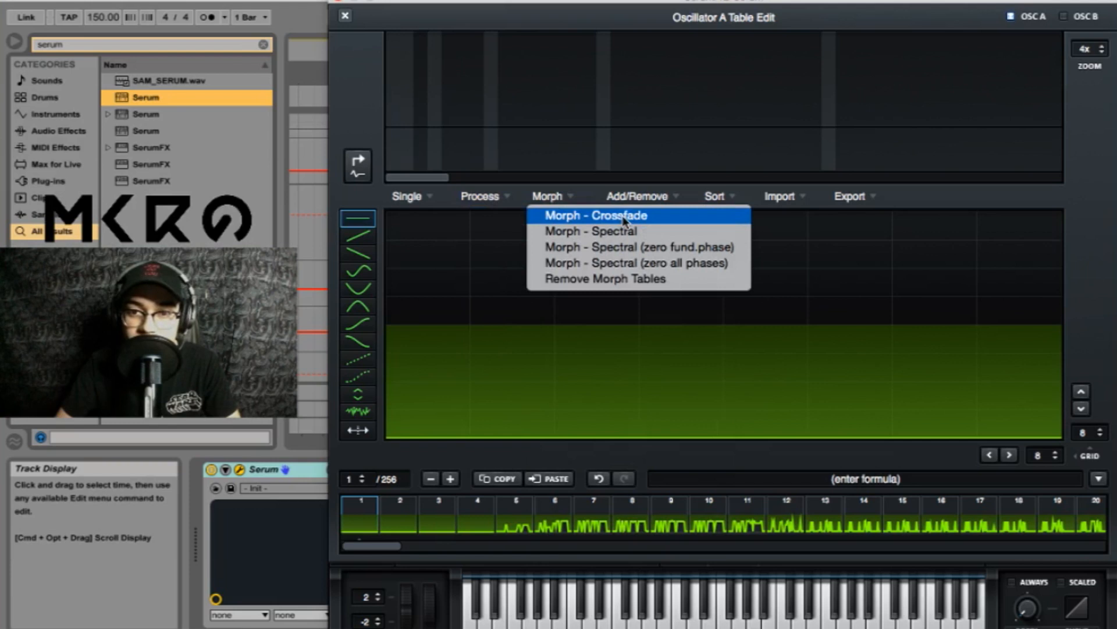
{"action": "left_click", "coordinate": [624, 222]}
{"action": "left_click", "coordinate": [566, 196]}
{"action": "left_click", "coordinate": [581, 232]}
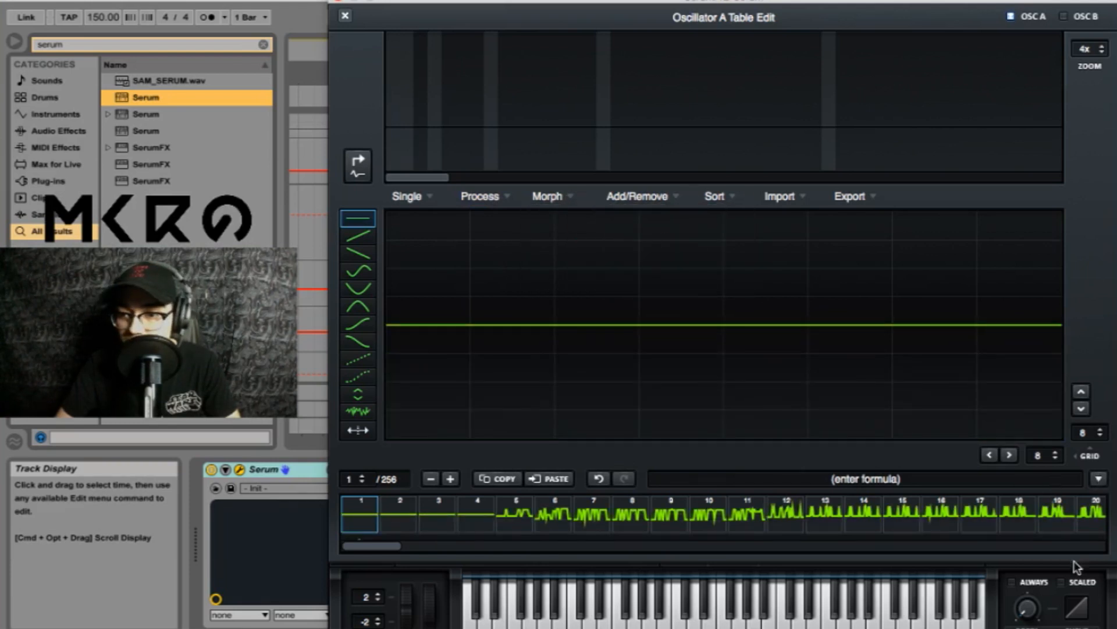
Remove the flat frames 1 to 4 together from the start of oscillator A's wavetable.
{"action": "left_click", "coordinate": [488, 521]}
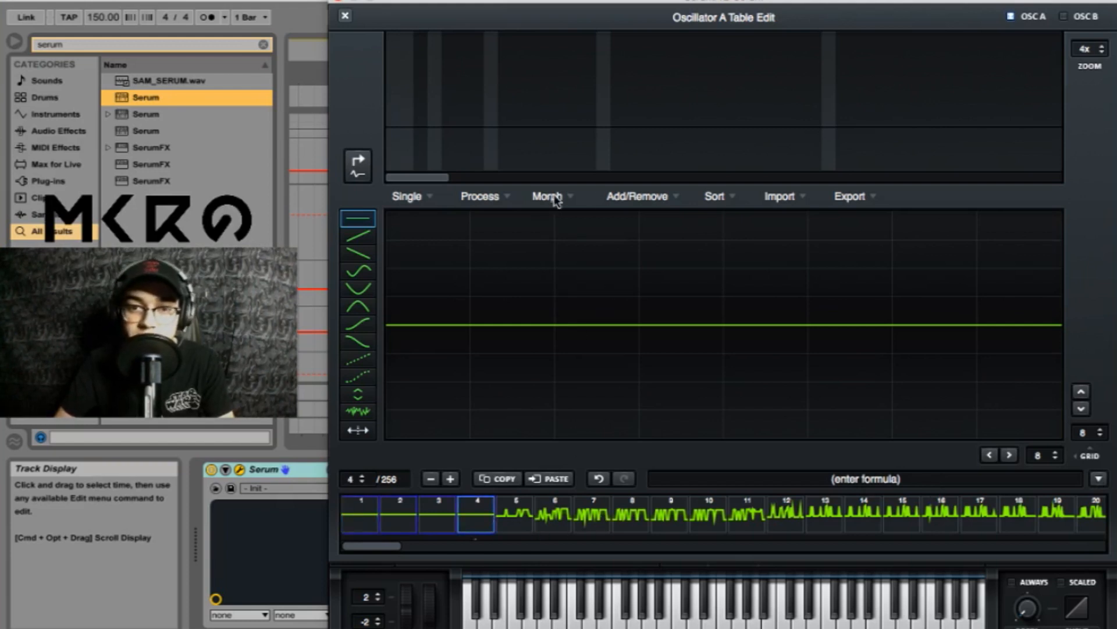
{"action": "left_click", "coordinate": [643, 196]}
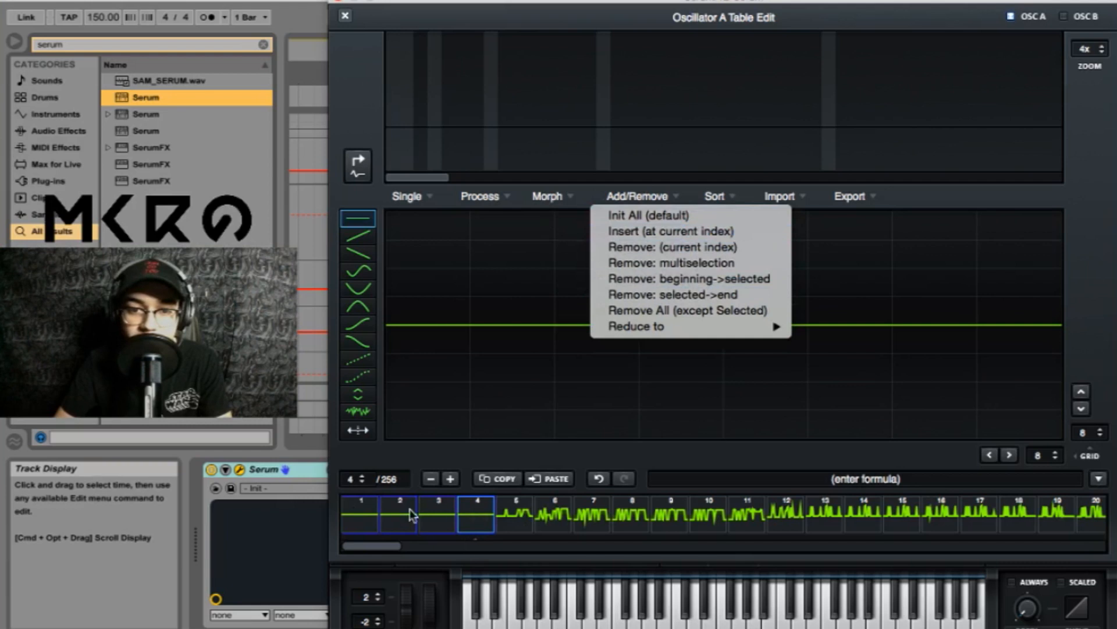
{"action": "left_click", "coordinate": [442, 520]}
{"action": "left_click", "coordinate": [630, 196]}
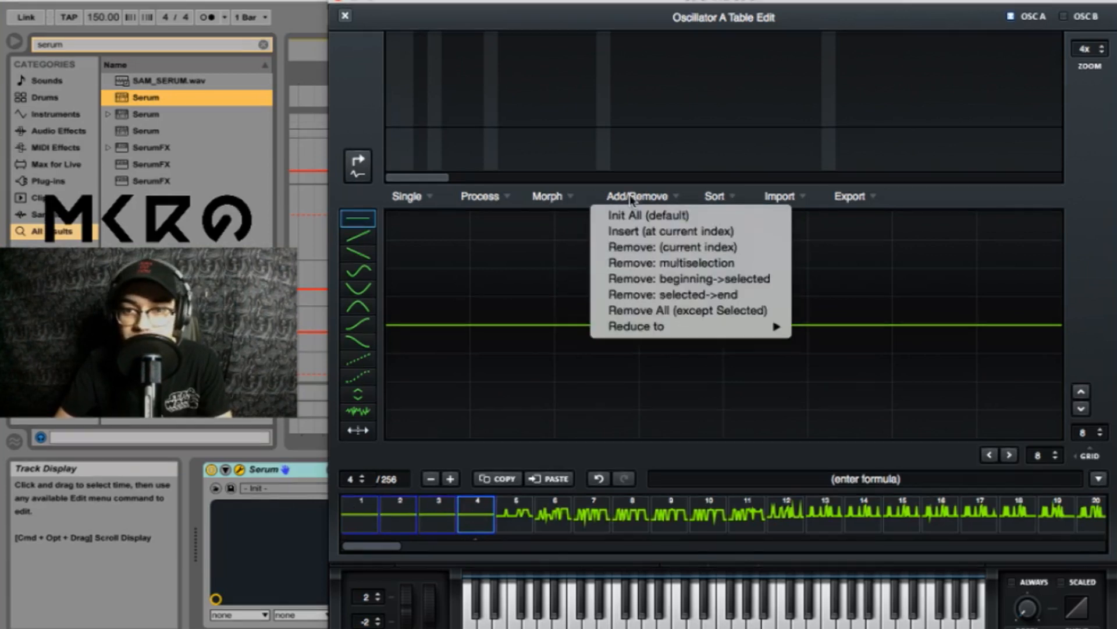
{"action": "left_click", "coordinate": [709, 262]}
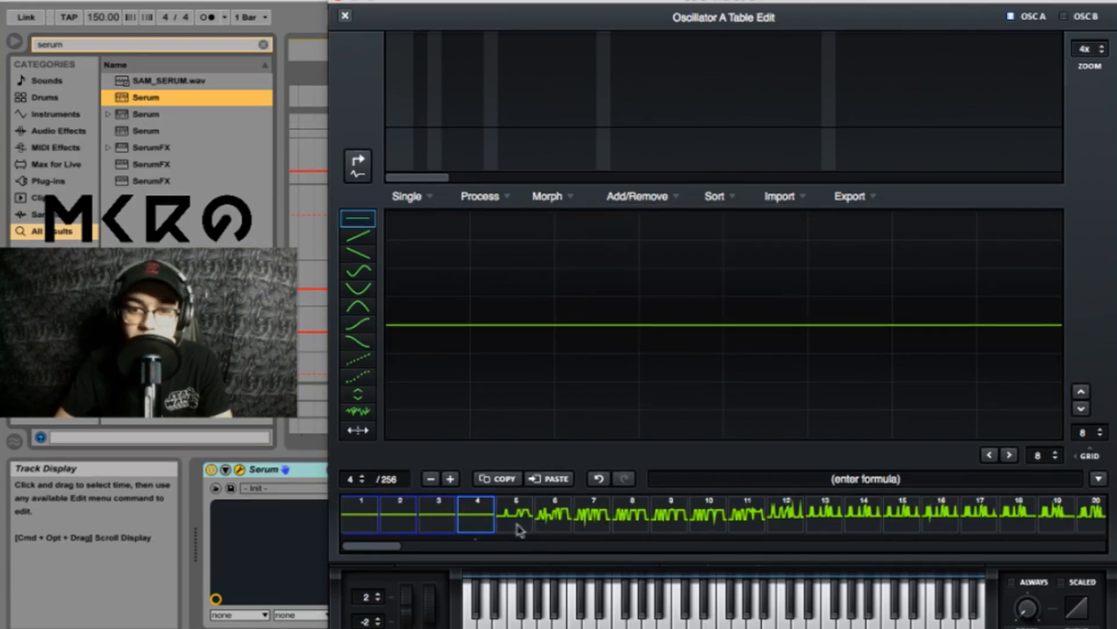
Remove the run of flat frames 105 to 145 from the middle of oscillator A's wavetable.
{"action": "scroll", "coordinate": [819, 505], "scroll_direction": "right", "scroll_amount": 15}
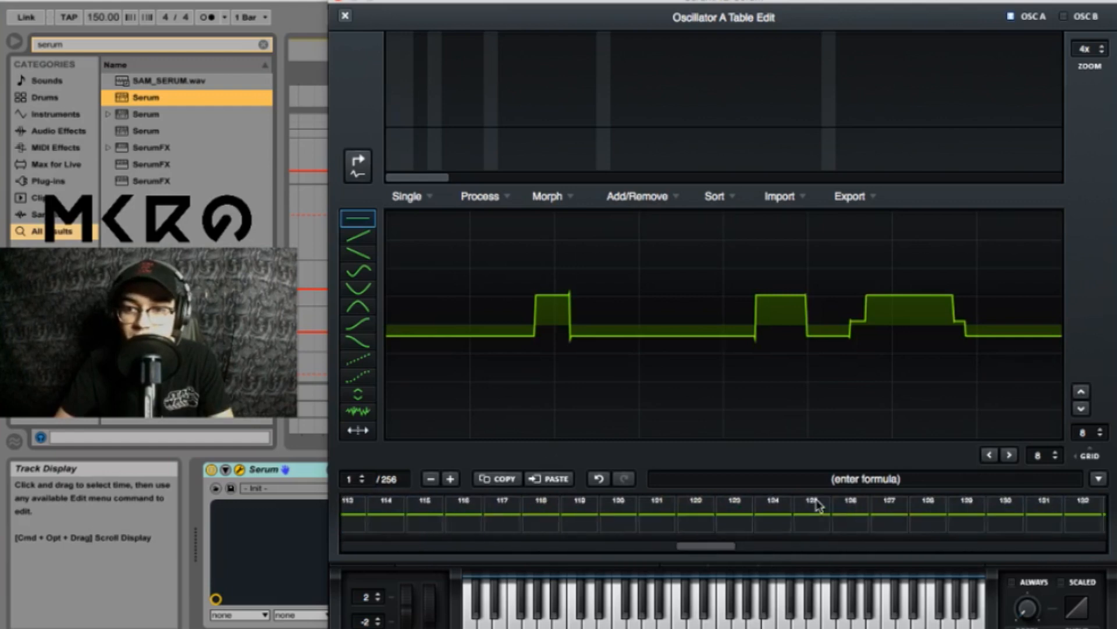
{"action": "left_click", "coordinate": [536, 518]}
{"action": "scroll", "coordinate": [536, 521], "scroll_direction": "right", "scroll_amount": 5}
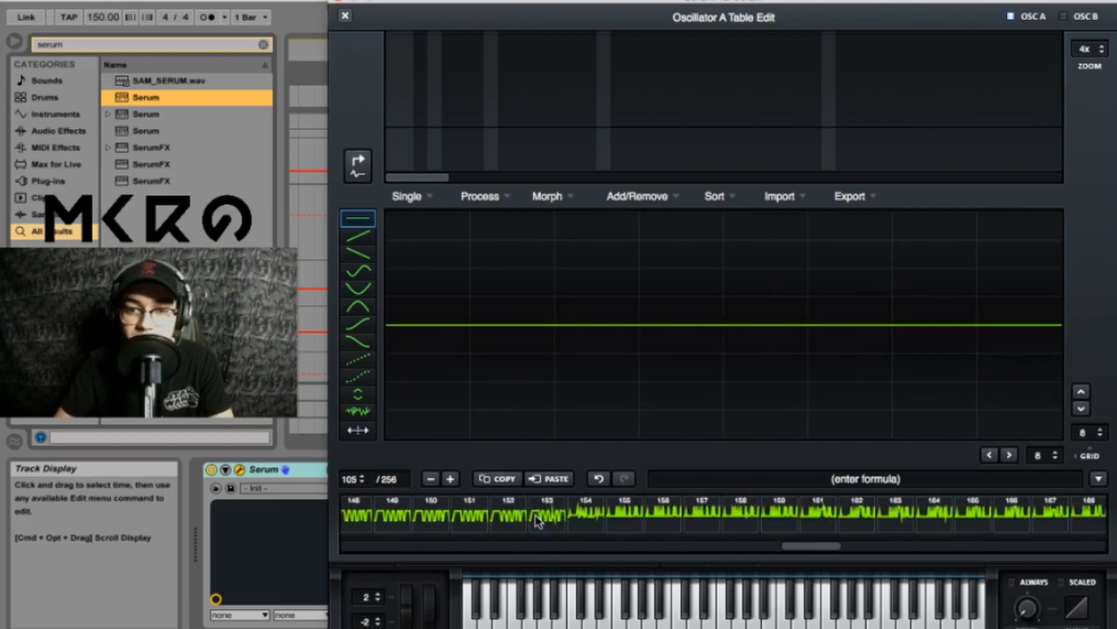
{"action": "left_click", "coordinate": [777, 516]}
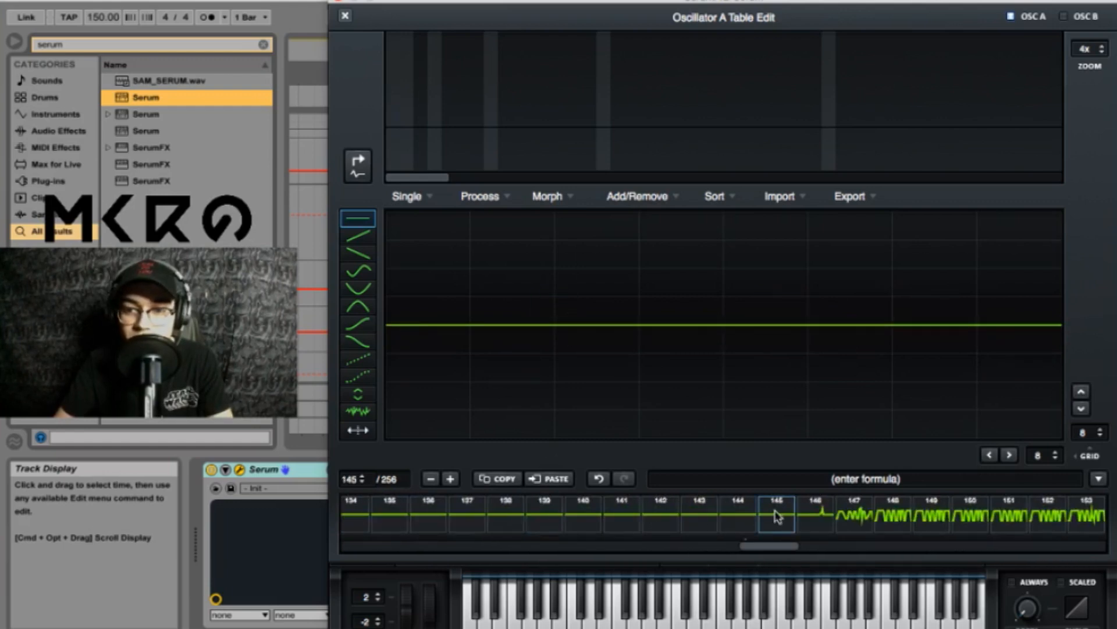
{"action": "scroll", "coordinate": [706, 517], "scroll_direction": "left", "scroll_amount": 3}
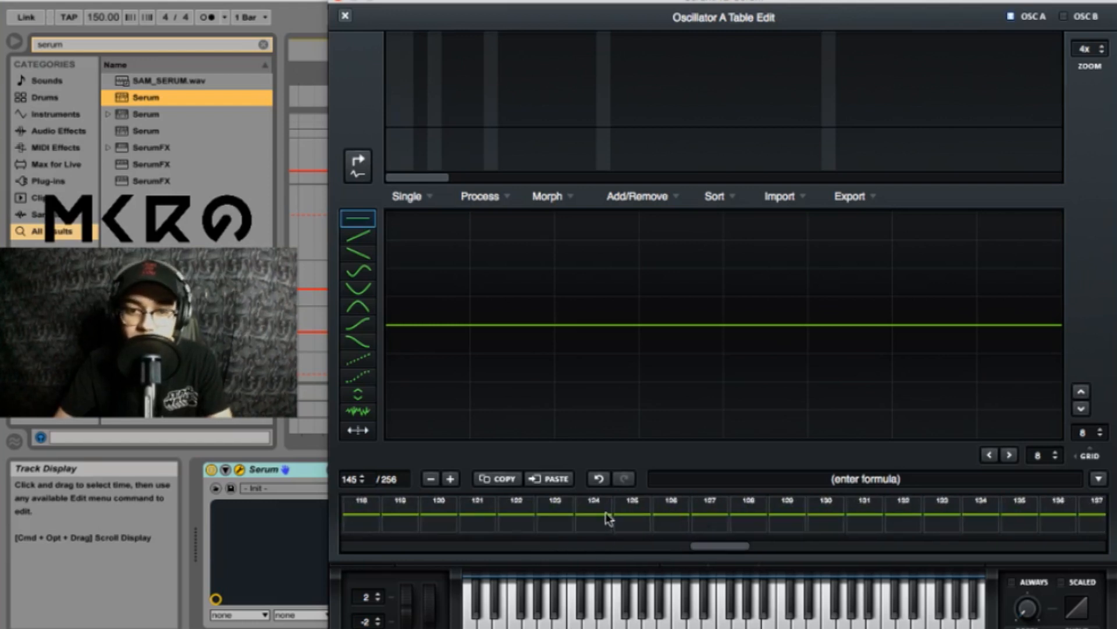
{"action": "scroll", "coordinate": [609, 518], "scroll_direction": "left", "scroll_amount": 5}
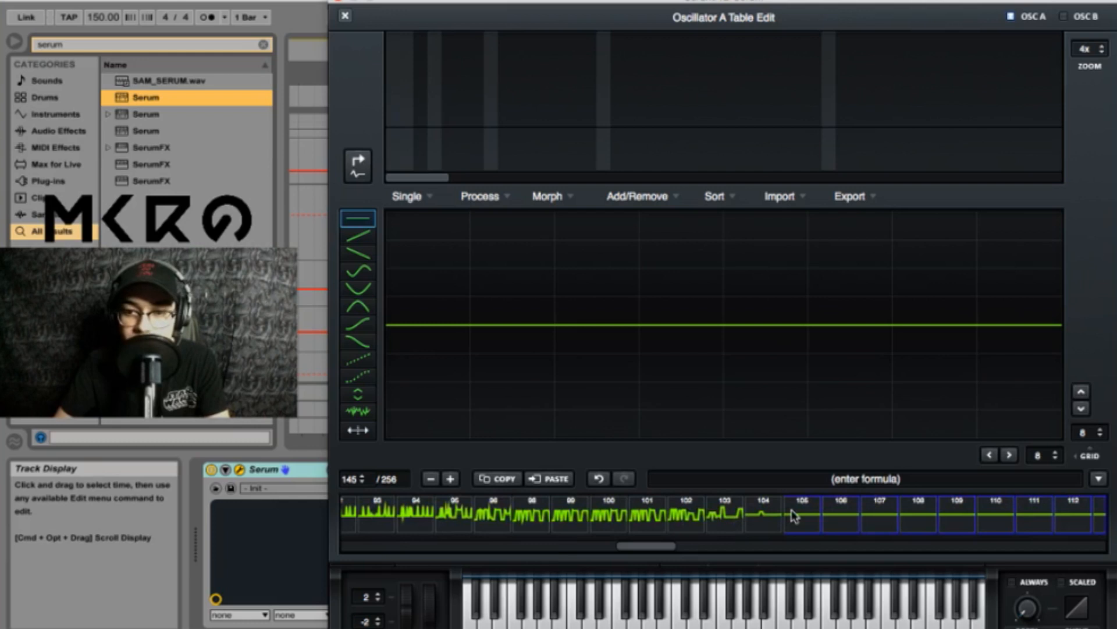
{"action": "left_click", "coordinate": [655, 196]}
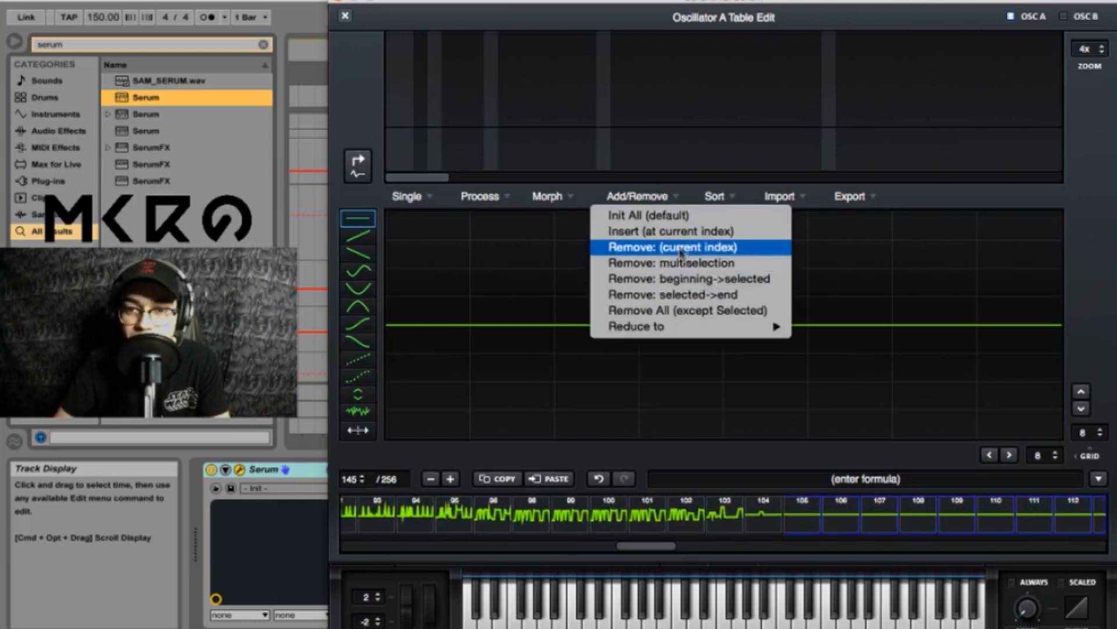
{"action": "left_click", "coordinate": [681, 249]}
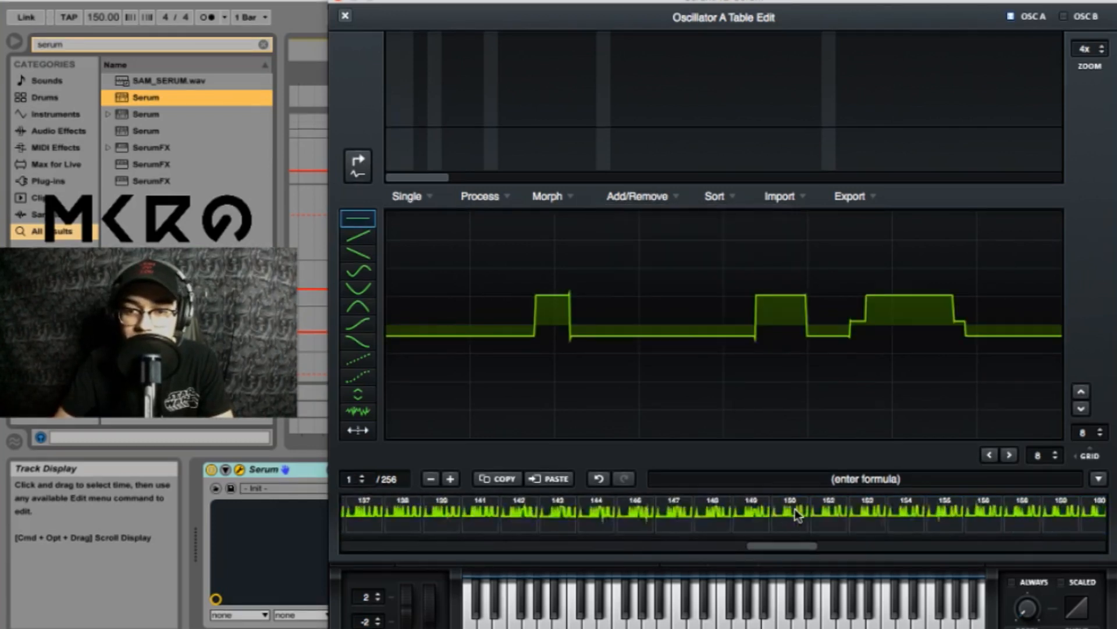
Remove the flat frames 251 to 256 at the end of oscillator A's wavetable.
{"action": "scroll", "coordinate": [797, 513], "scroll_direction": "right", "scroll_amount": 15}
{"action": "left_click", "coordinate": [937, 520]}
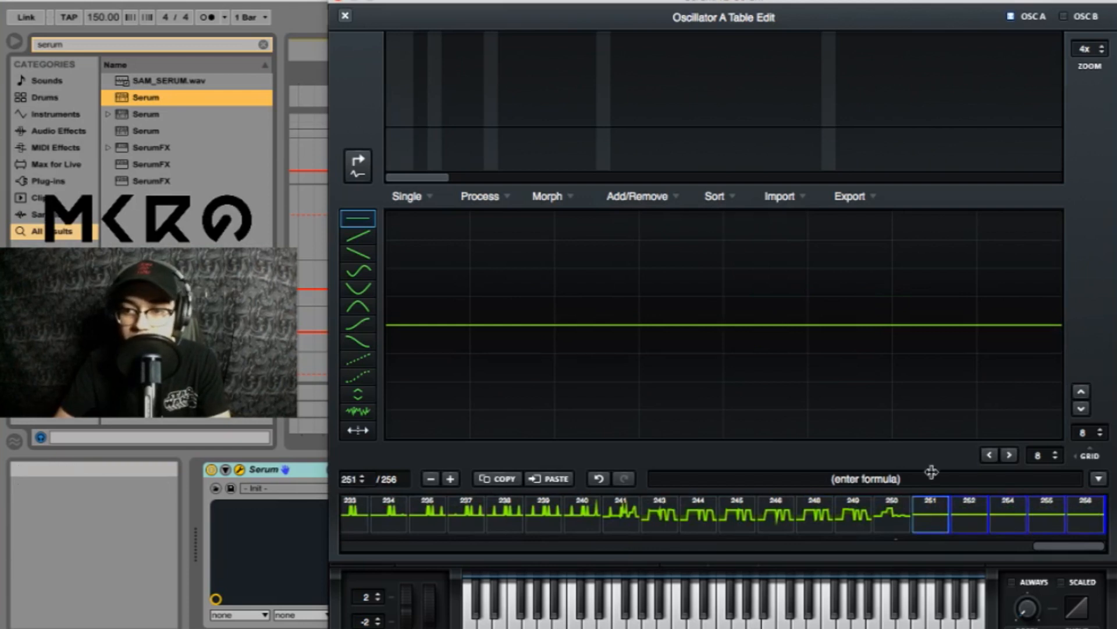
{"action": "left_click", "coordinate": [635, 196]}
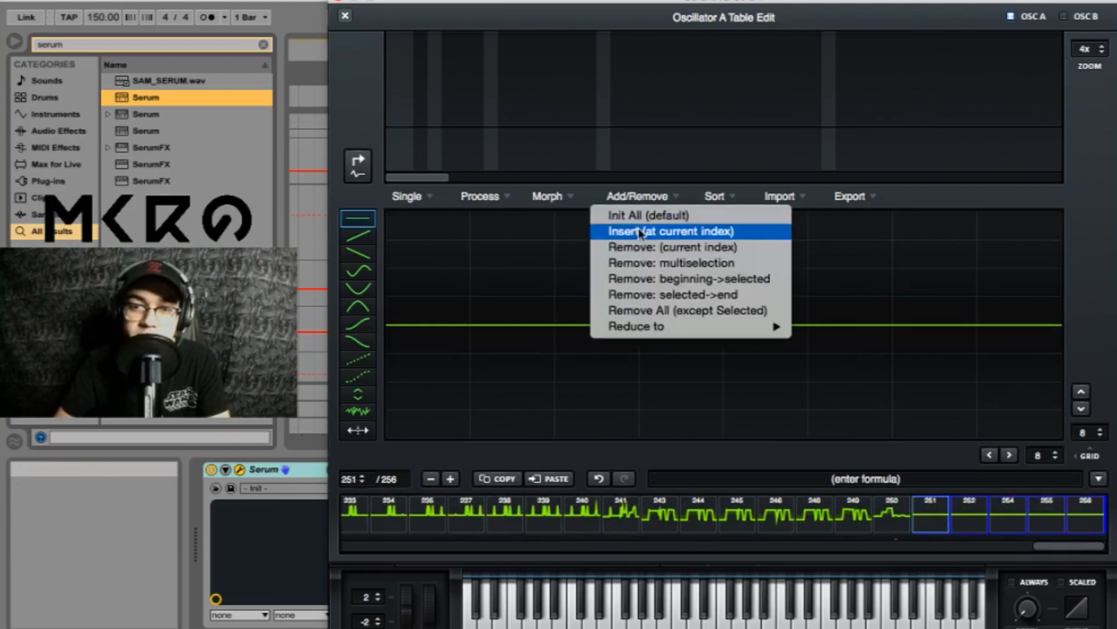
{"action": "left_click", "coordinate": [685, 263]}
Reapply the crossfade and spectral morphs to the trimmed wavetable and normalize each frame separately.
{"action": "scroll", "coordinate": [524, 519], "scroll_direction": "down", "scroll_amount": 10}
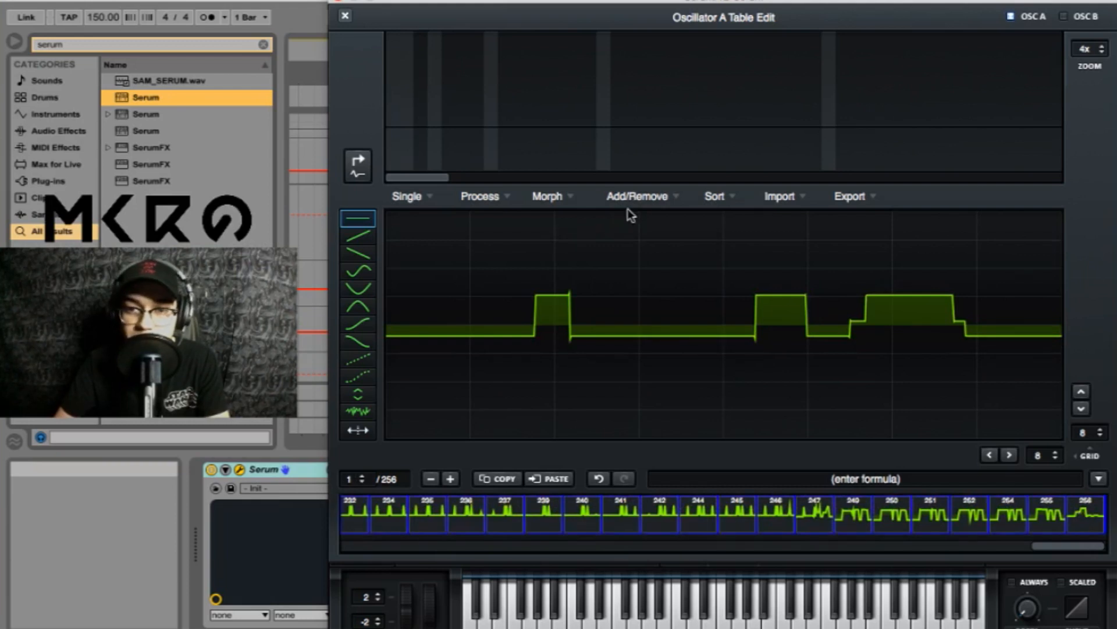
{"action": "left_click", "coordinate": [647, 195]}
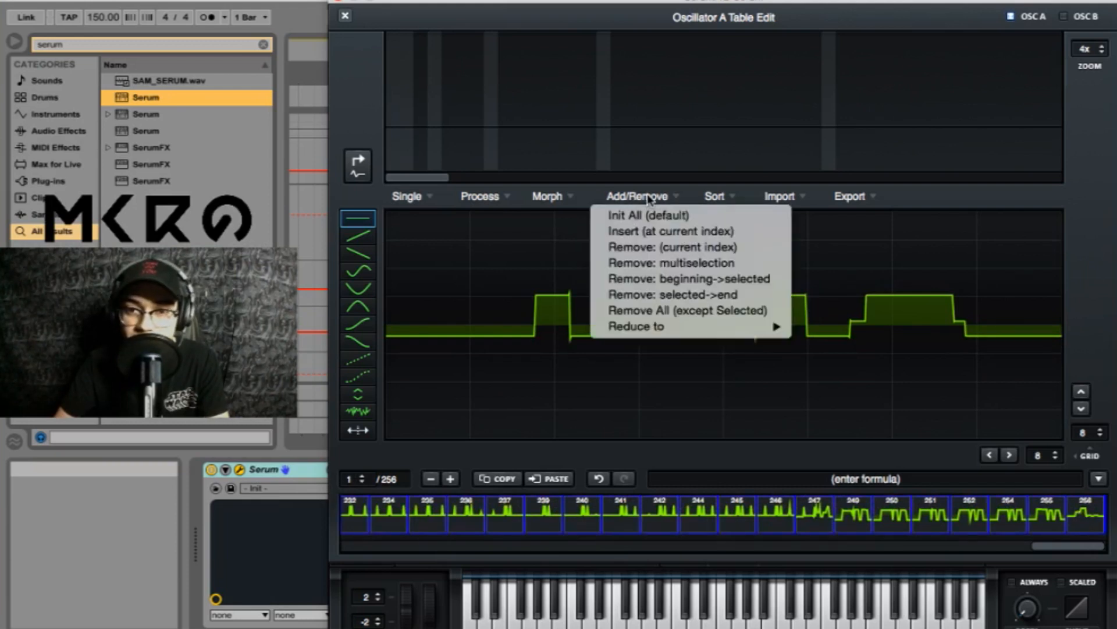
{"action": "left_click", "coordinate": [552, 195]}
{"action": "left_click", "coordinate": [606, 215]}
{"action": "left_click", "coordinate": [566, 197]}
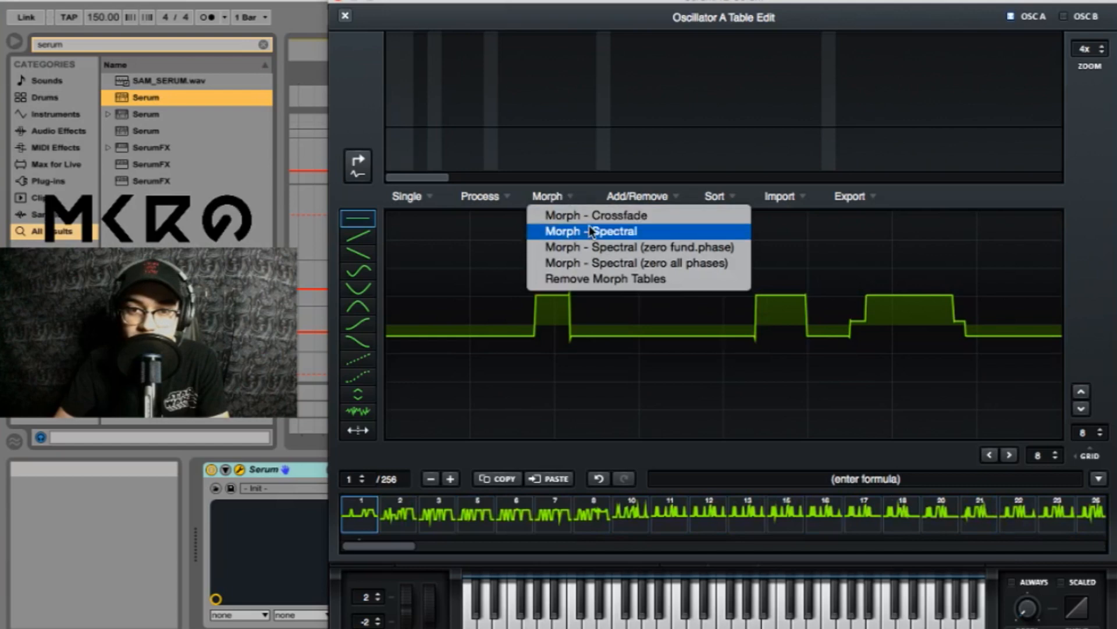
{"action": "left_click", "coordinate": [594, 232]}
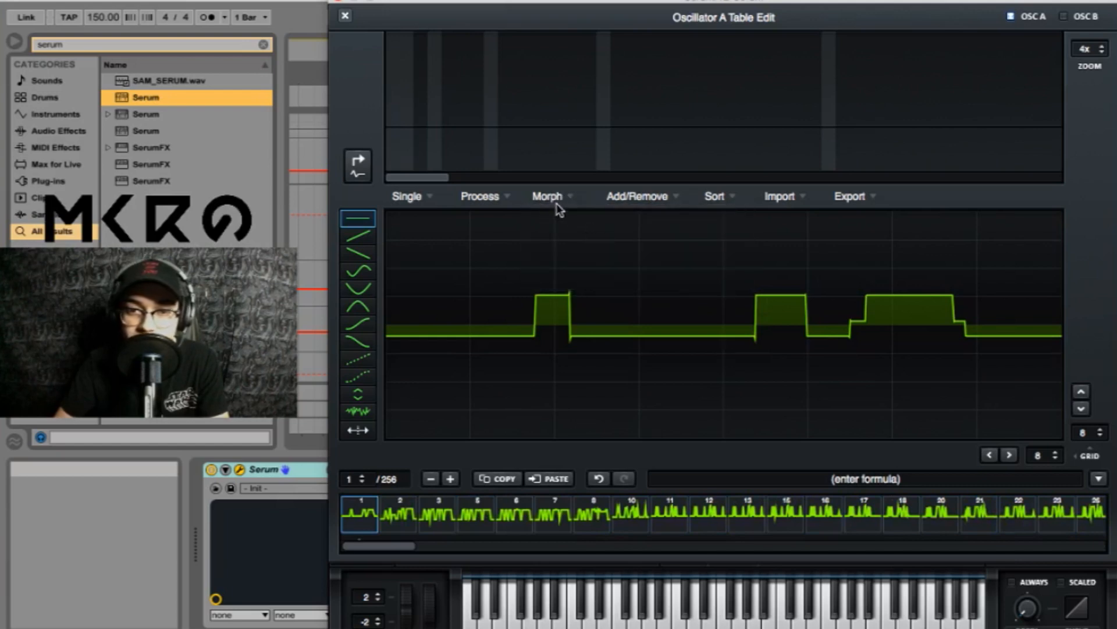
{"action": "left_click", "coordinate": [478, 197]}
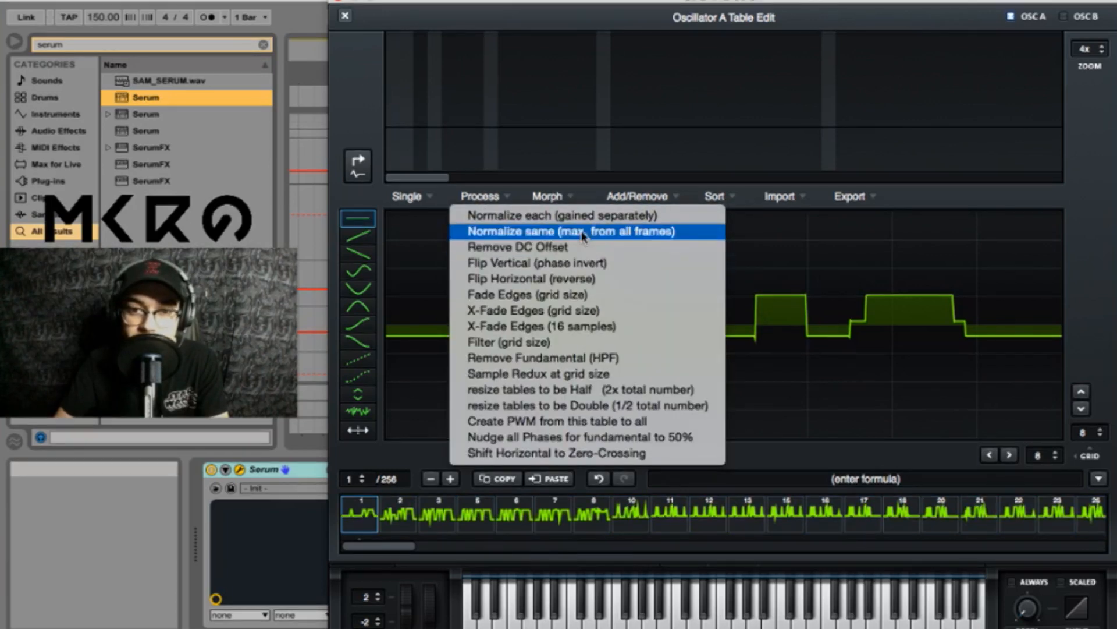
{"action": "left_click", "coordinate": [578, 216]}
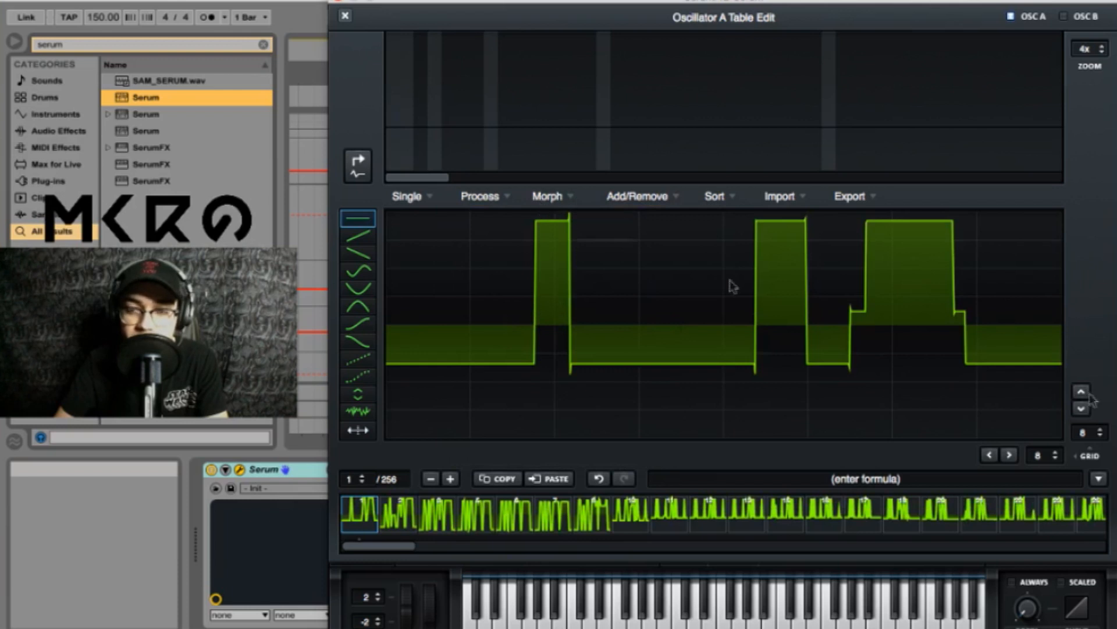
Look through the Singles and Multis formula presets and close oscillator A's wavetable editor.
{"action": "left_click", "coordinate": [1099, 478]}
{"action": "mouse_move", "coordinate": [1081, 495]}
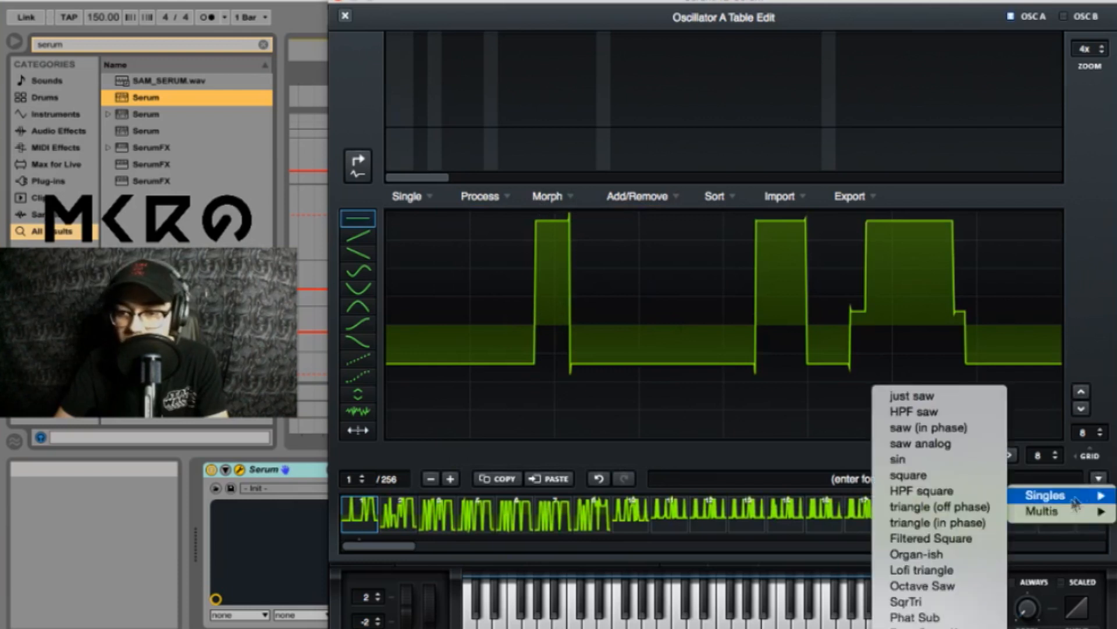
{"action": "mouse_move", "coordinate": [1073, 517]}
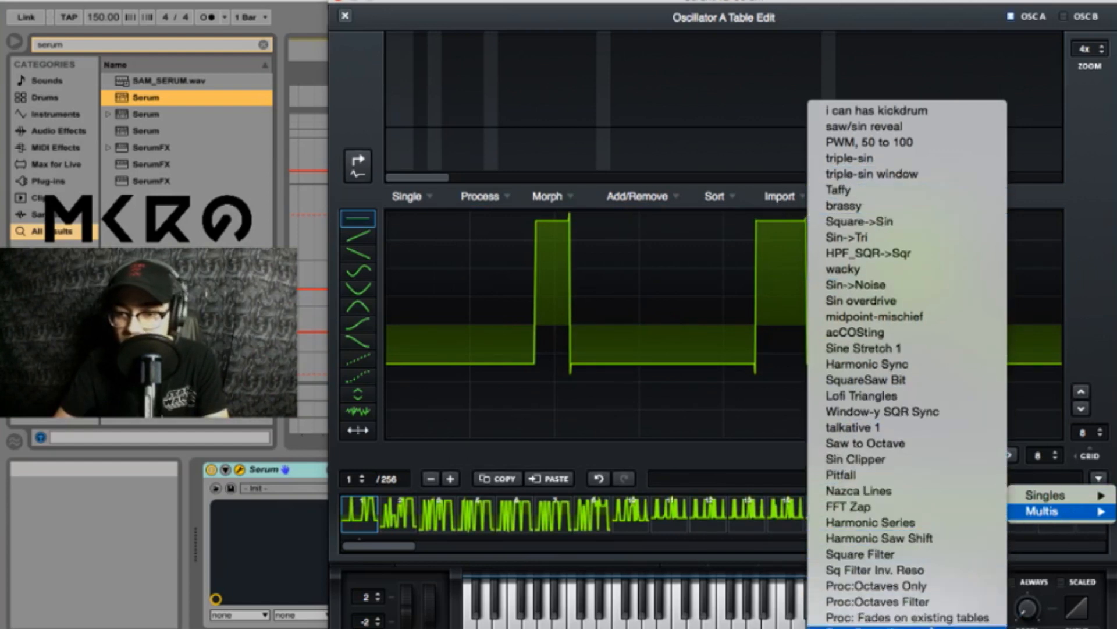
{"action": "left_click", "coordinate": [879, 627]}
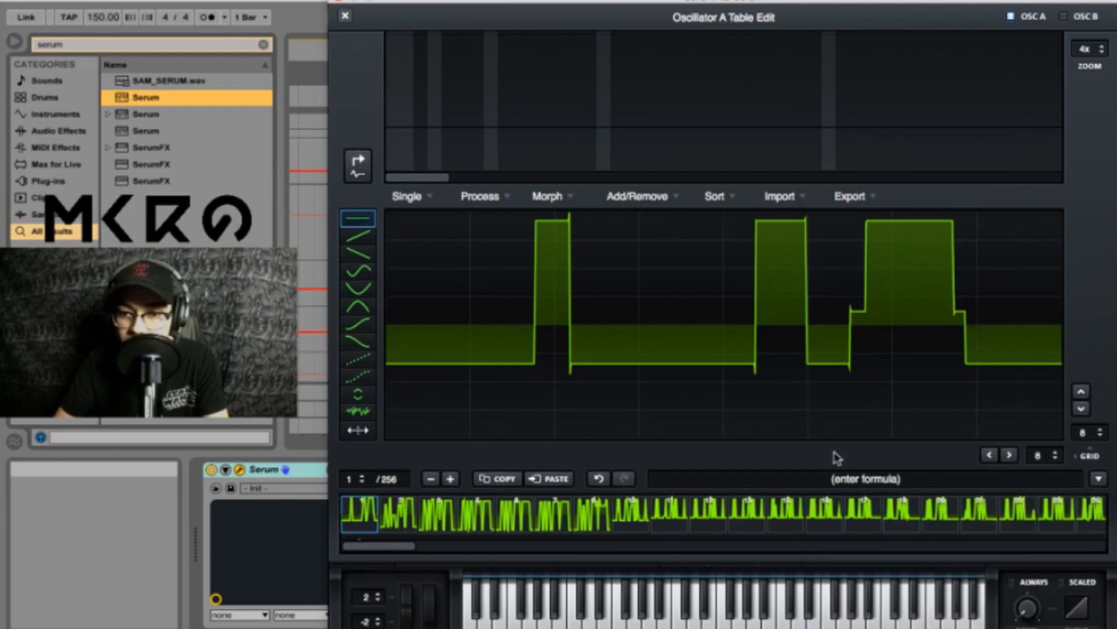
{"action": "left_click", "coordinate": [345, 17]}
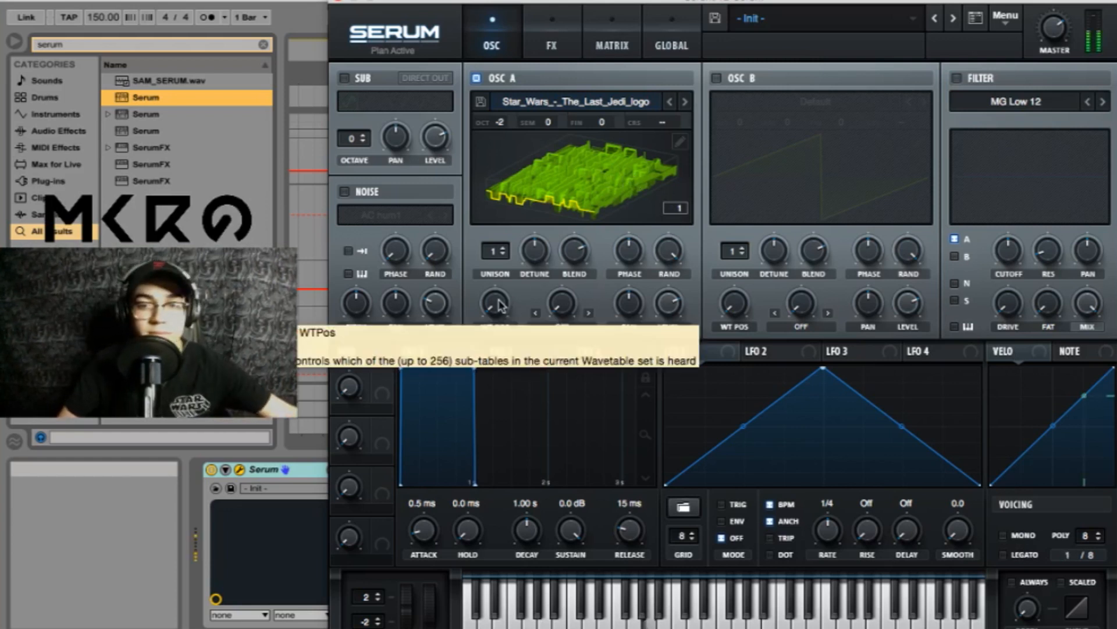
Sweep oscillator A's wavetable position up to frame 256, set its octave to 0 and close the Serum window.
{"action": "left_click_drag", "start_coordinate": [499, 305], "coordinate": [504, 115]}
{"action": "left_click_drag", "start_coordinate": [495, 303], "coordinate": [544, 256]}
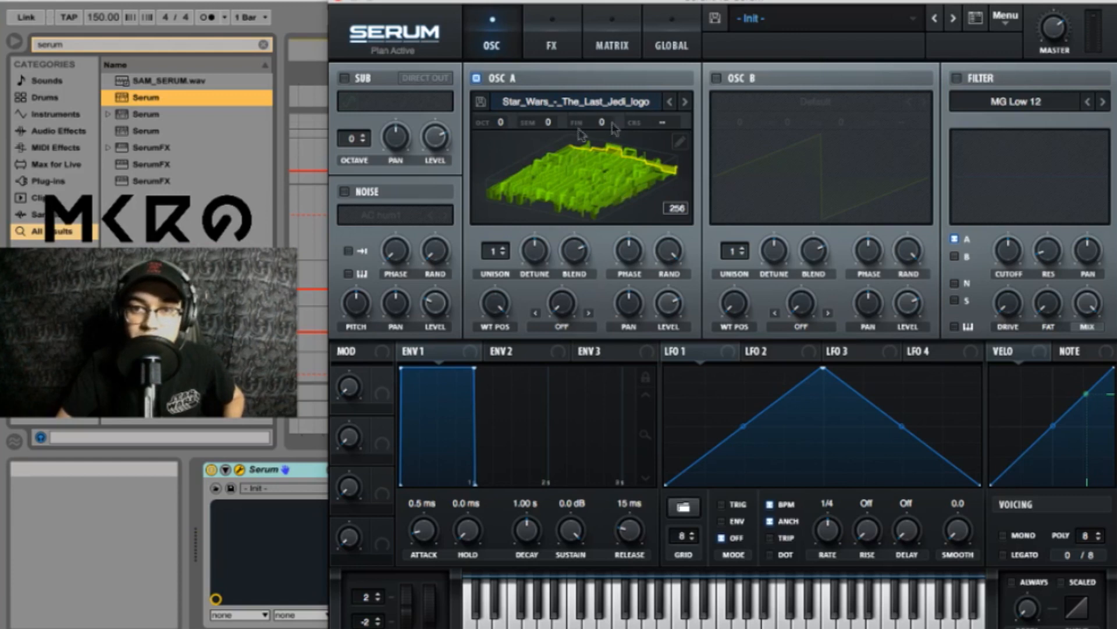
{"action": "left_click", "coordinate": [338, 5]}
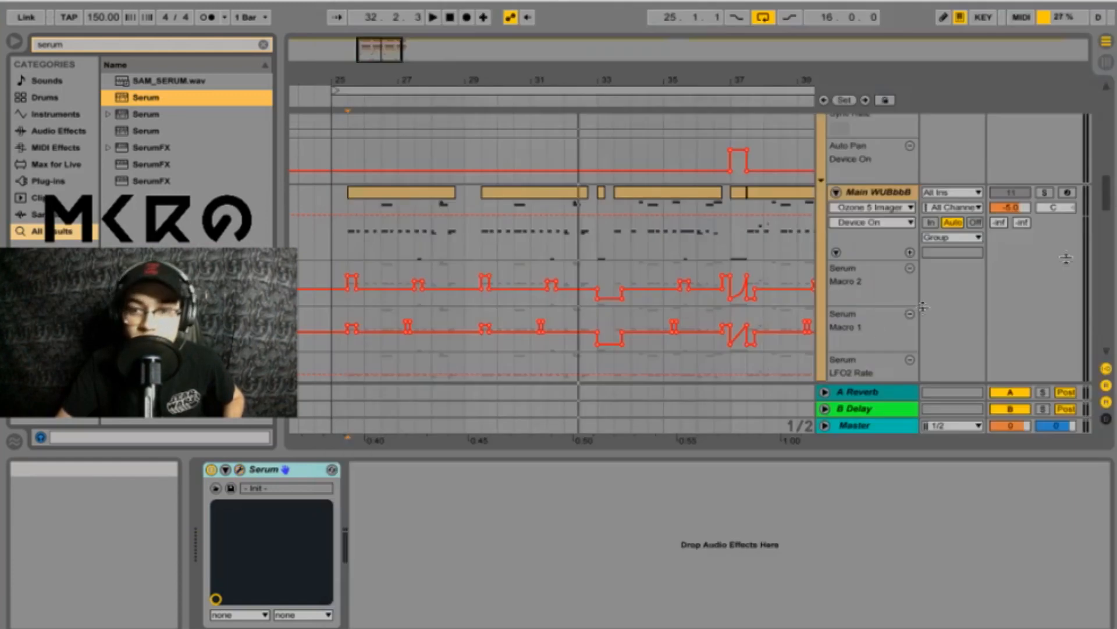
Delete the test track 12 Serum from the arrangement.
{"action": "scroll", "coordinate": [744, 238], "scroll_direction": "down", "scroll_amount": 2}
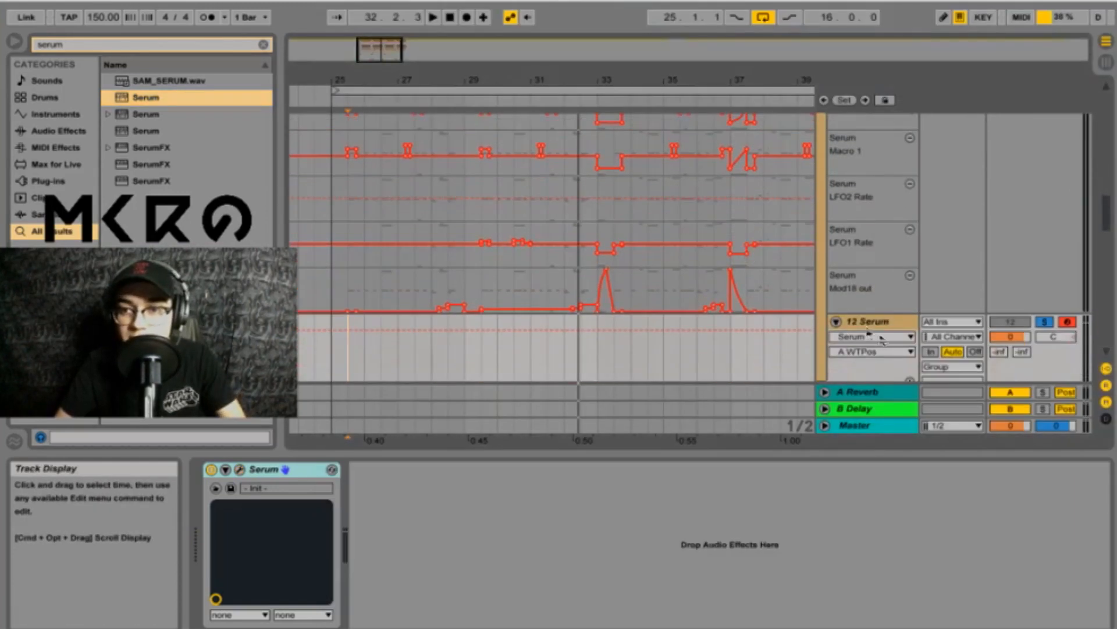
{"action": "left_click", "coordinate": [887, 324]}
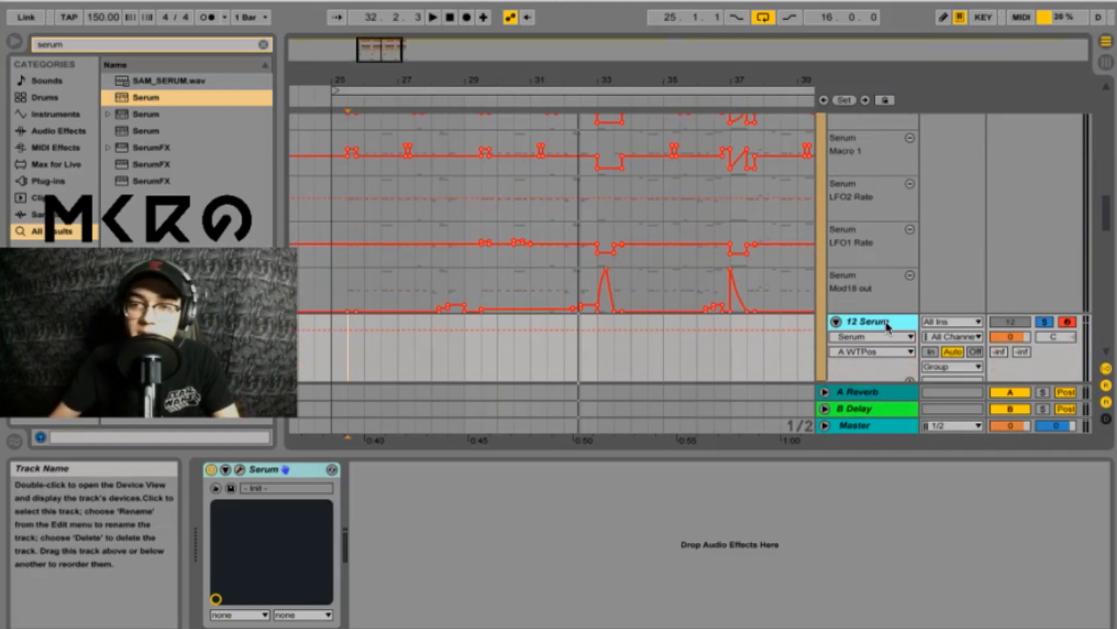
{"action": "key", "text": "Delete"}
Solo the Main WUBbbB track and show its device chain.
{"action": "scroll", "coordinate": [903, 216], "scroll_direction": "up", "scroll_amount": 1}
{"action": "left_click", "coordinate": [1044, 137]}
{"action": "left_click", "coordinate": [883, 142]}
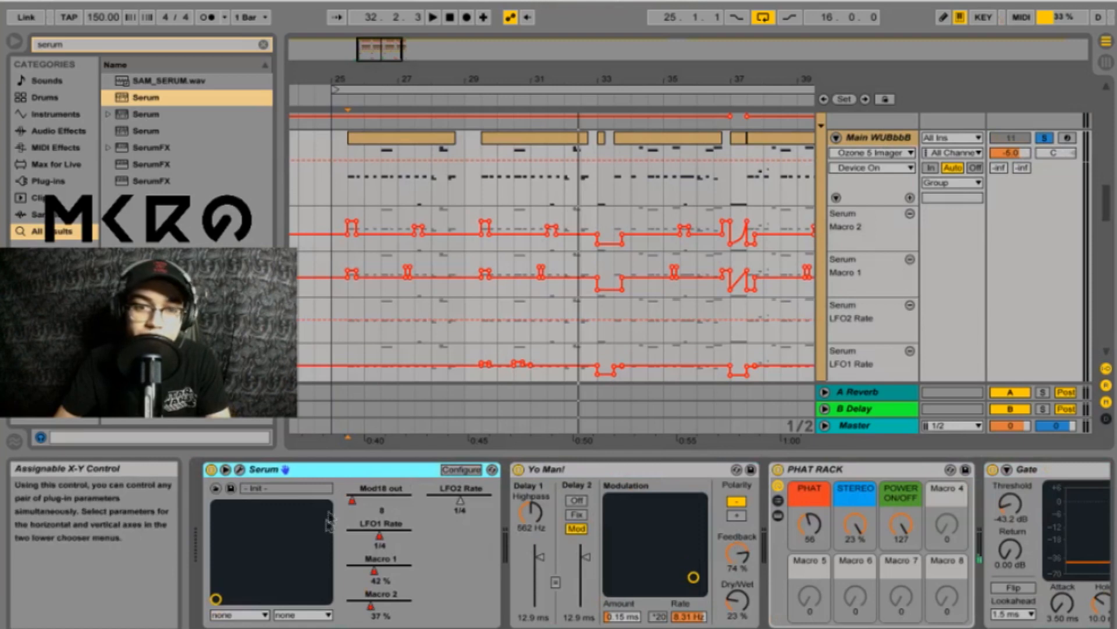
Bypass the effects after Serum on Main WUBbbB: Yo Man!, PHAT RACK, Gate, both EQ Eights and Ozone 5 Imager.
{"action": "left_click", "coordinate": [778, 469]}
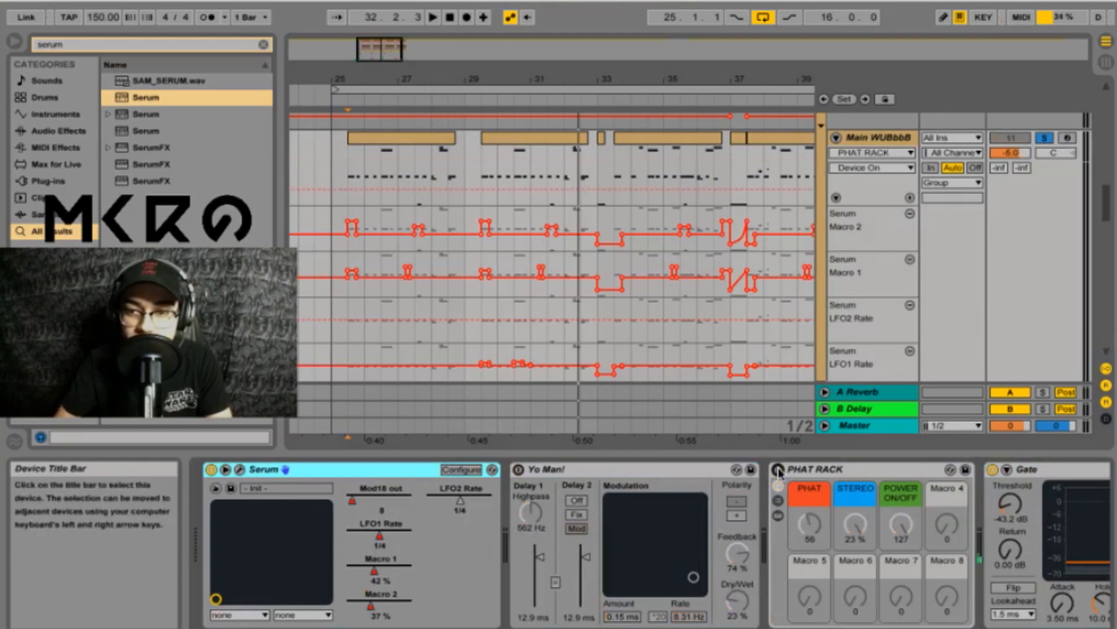
{"action": "scroll", "coordinate": [778, 473], "scroll_direction": "right", "scroll_amount": 5}
{"action": "left_click", "coordinate": [588, 470]}
{"action": "scroll", "coordinate": [590, 473], "scroll_direction": "right", "scroll_amount": 5}
{"action": "left_click", "coordinate": [515, 470]}
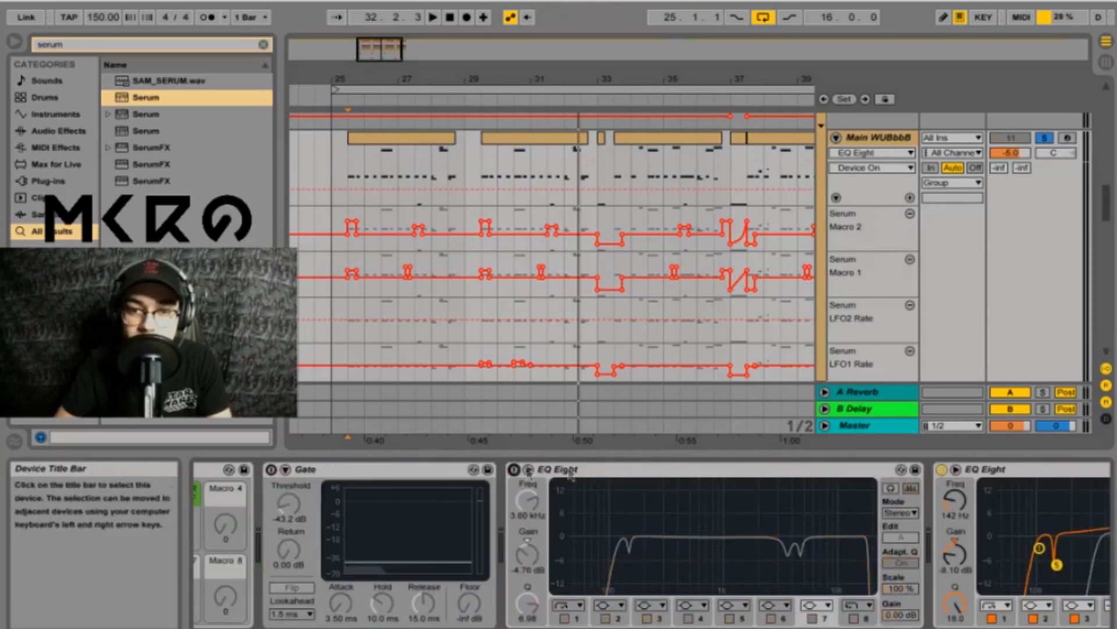
{"action": "scroll", "coordinate": [565, 471], "scroll_direction": "right", "scroll_amount": 4}
{"action": "left_click", "coordinate": [696, 470]}
{"action": "scroll", "coordinate": [699, 471], "scroll_direction": "right", "scroll_amount": 4}
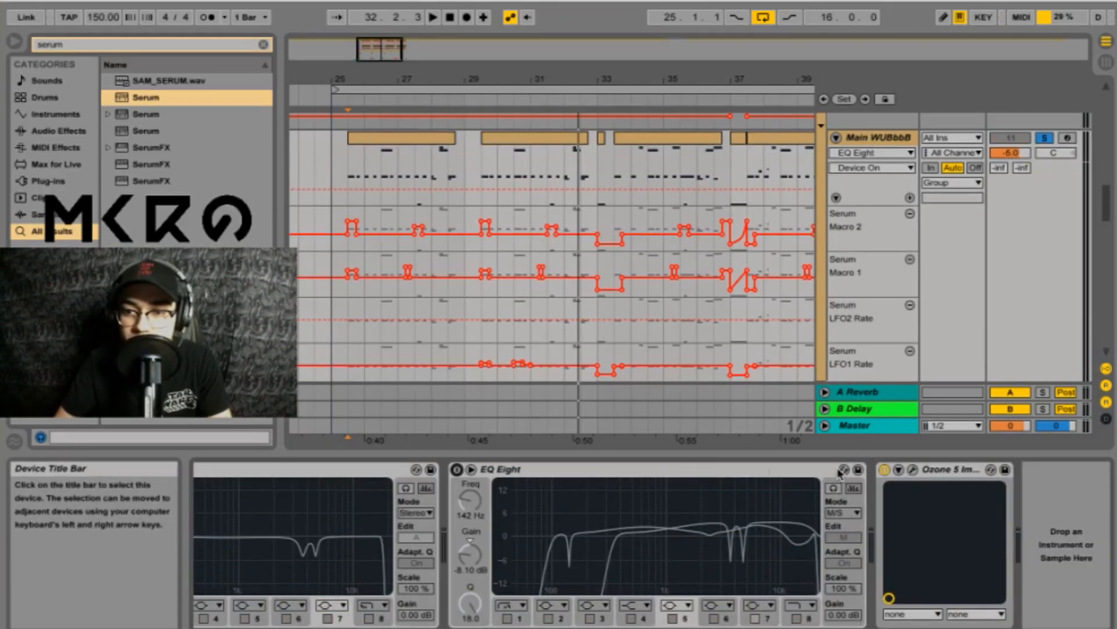
{"action": "left_click", "coordinate": [886, 469]}
{"action": "scroll", "coordinate": [708, 516], "scroll_direction": "left", "scroll_amount": 15}
{"action": "scroll", "coordinate": [542, 449], "scroll_direction": "left", "scroll_amount": 2}
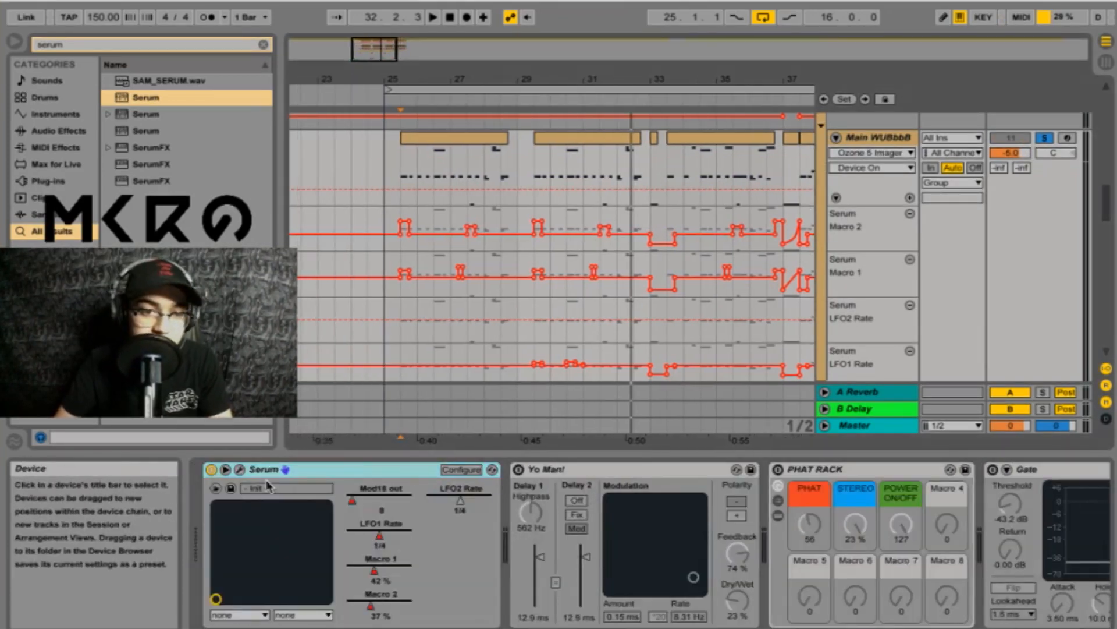
Open the Serum patch on Main WUBbbB, switch off oscillator B and the filter, and show the patch's effects.
{"action": "left_click", "coordinate": [241, 469]}
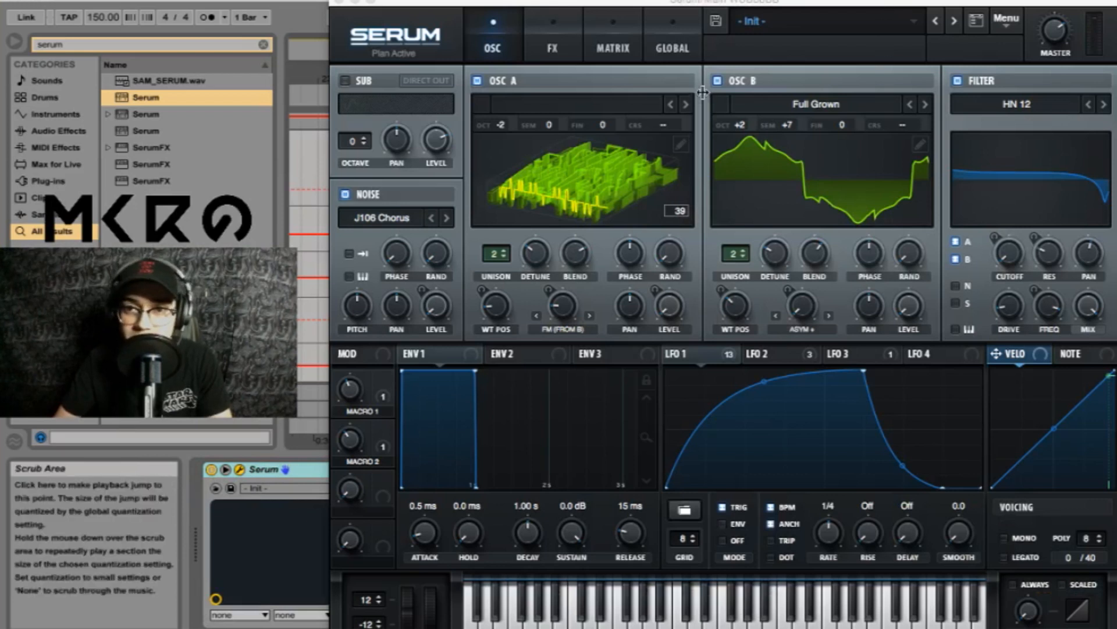
{"action": "left_click", "coordinate": [777, 86]}
{"action": "left_click", "coordinate": [956, 80]}
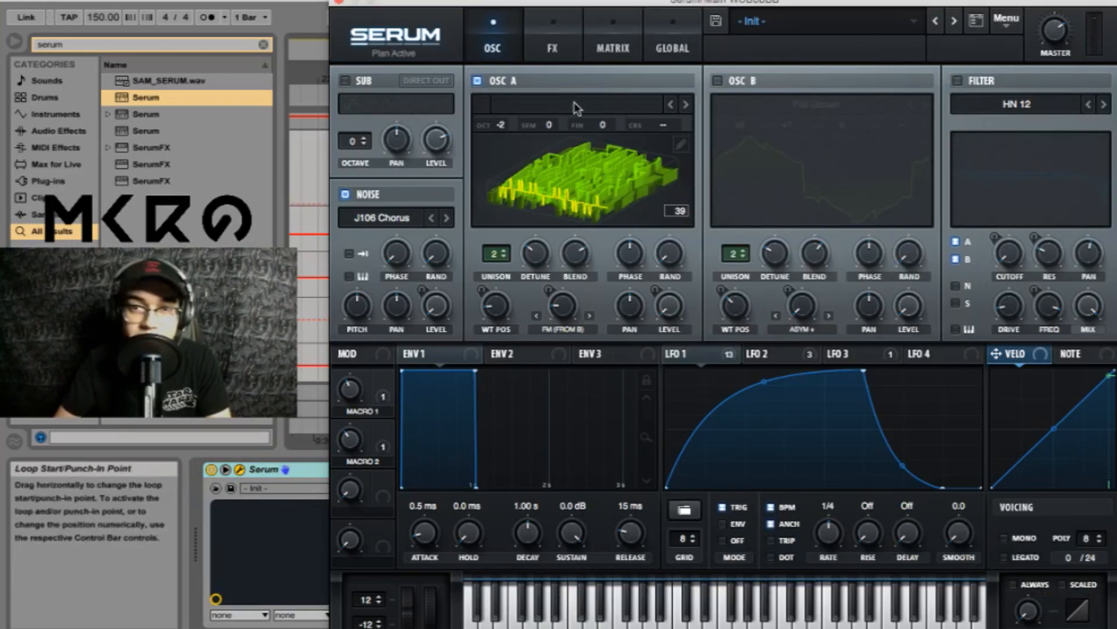
{"action": "left_click", "coordinate": [563, 24]}
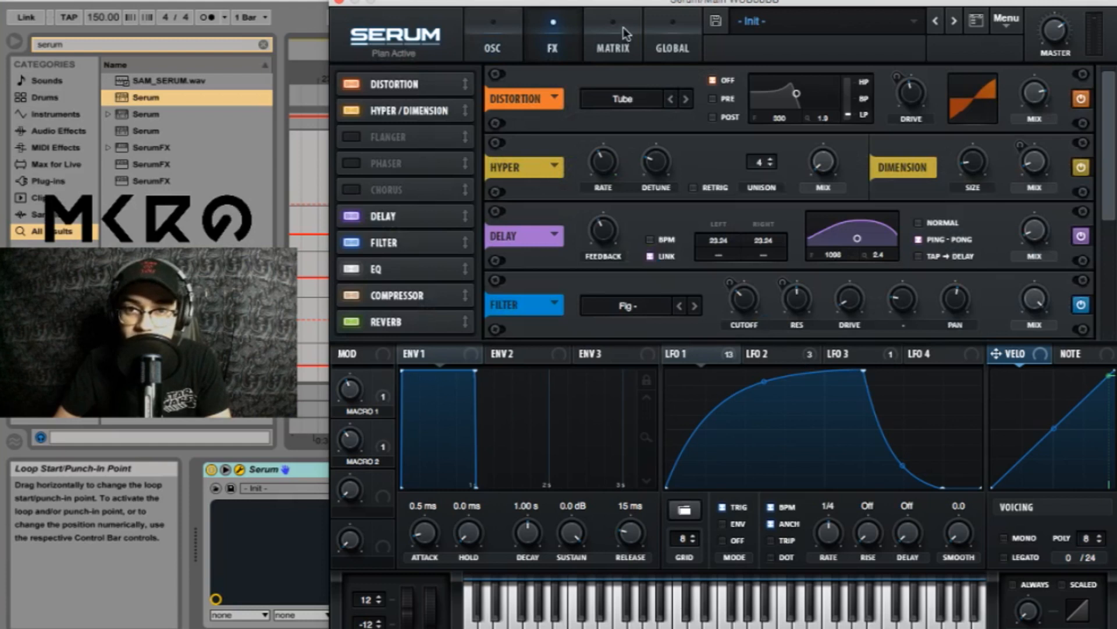
Switch off the patch's Distortion, Hyper/Dimension, Delay, Filter, EQ, Compressor and Reverb effects.
{"action": "left_click", "coordinate": [352, 84]}
{"action": "left_click", "coordinate": [352, 84]}
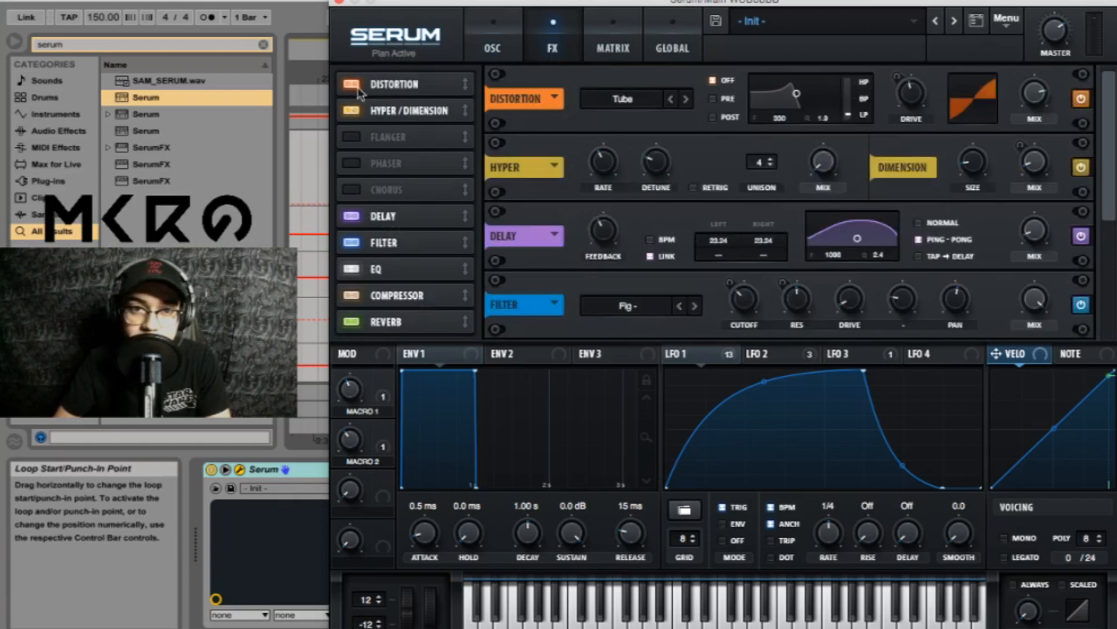
{"action": "left_click", "coordinate": [1080, 100]}
{"action": "left_click", "coordinate": [1081, 167]}
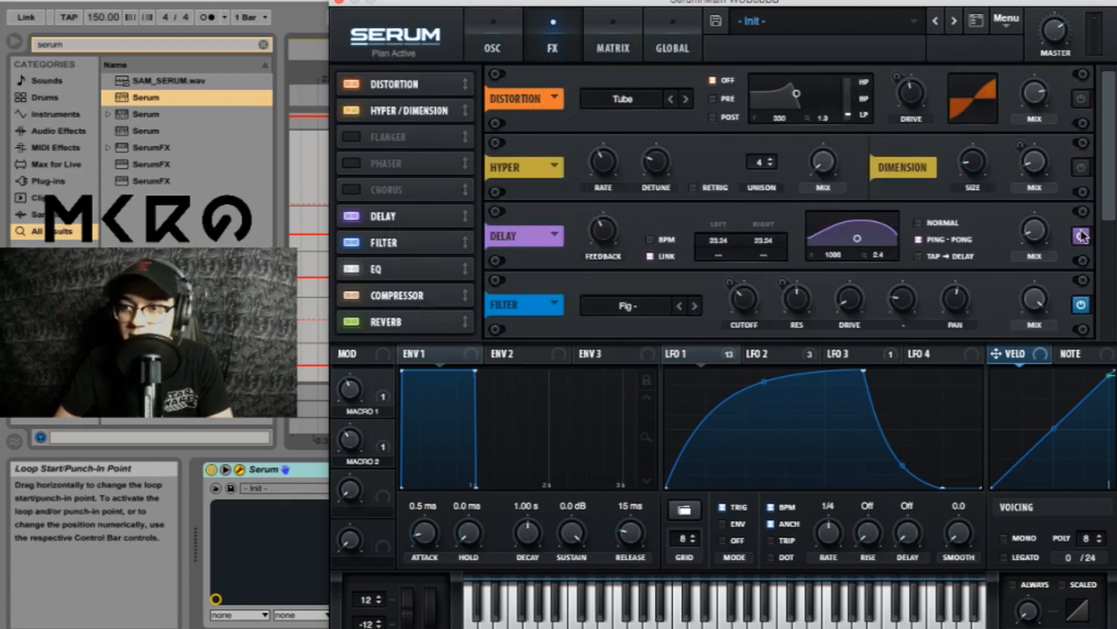
{"action": "left_click", "coordinate": [1081, 235]}
{"action": "scroll", "coordinate": [1086, 245], "scroll_direction": "down", "scroll_amount": 2}
{"action": "left_click", "coordinate": [1081, 279]}
{"action": "left_click_drag", "start_coordinate": [1104, 224], "coordinate": [1109, 287]}
{"action": "left_click", "coordinate": [1081, 236]}
{"action": "left_click", "coordinate": [1081, 305]}
{"action": "left_click_drag", "start_coordinate": [1105, 290], "coordinate": [1103, 104]}
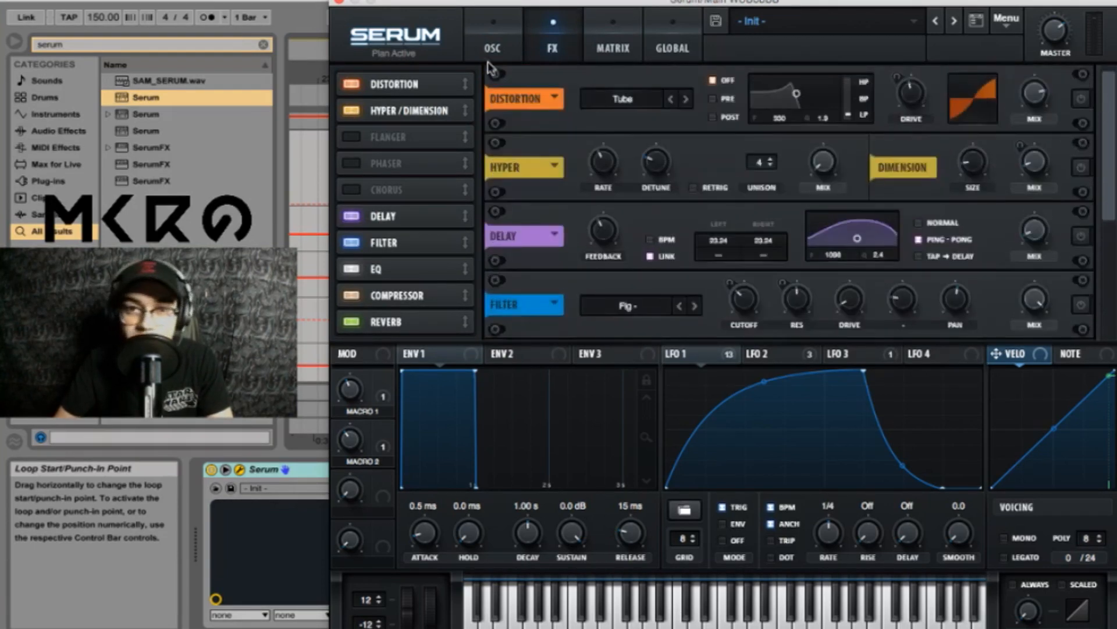
Return to the oscillator view and examine oscillator A's unison, detune, blend and wavetable position settings.
{"action": "left_click", "coordinate": [497, 49]}
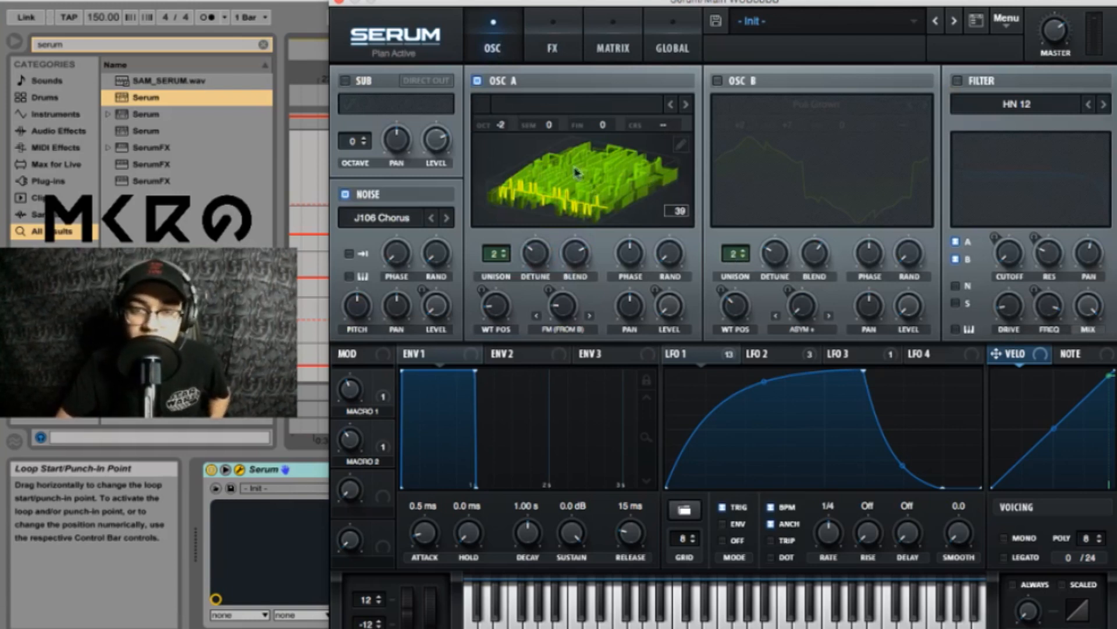
{"action": "mouse_move", "coordinate": [755, 7]}
{"action": "left_mouse_down"}
{"action": "mouse_move", "coordinate": [757, 56]}
{"action": "mouse_move", "coordinate": [753, 7]}
{"action": "left_mouse_up"}
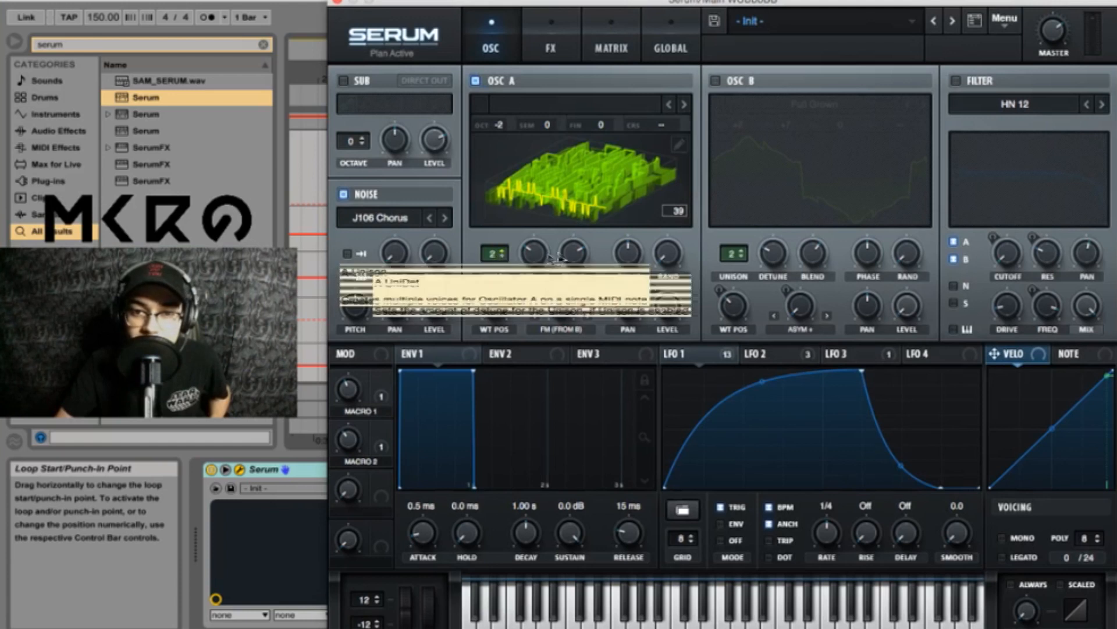
{"action": "left_click_drag", "start_coordinate": [533, 255], "coordinate": [534, 259]}
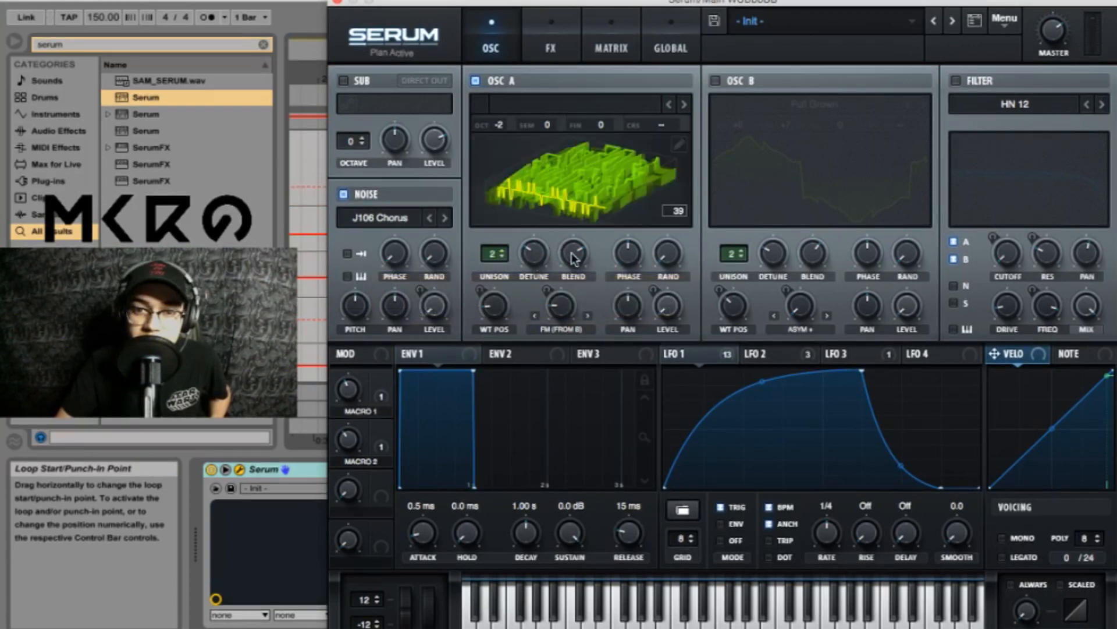
{"action": "mouse_move", "coordinate": [497, 310]}
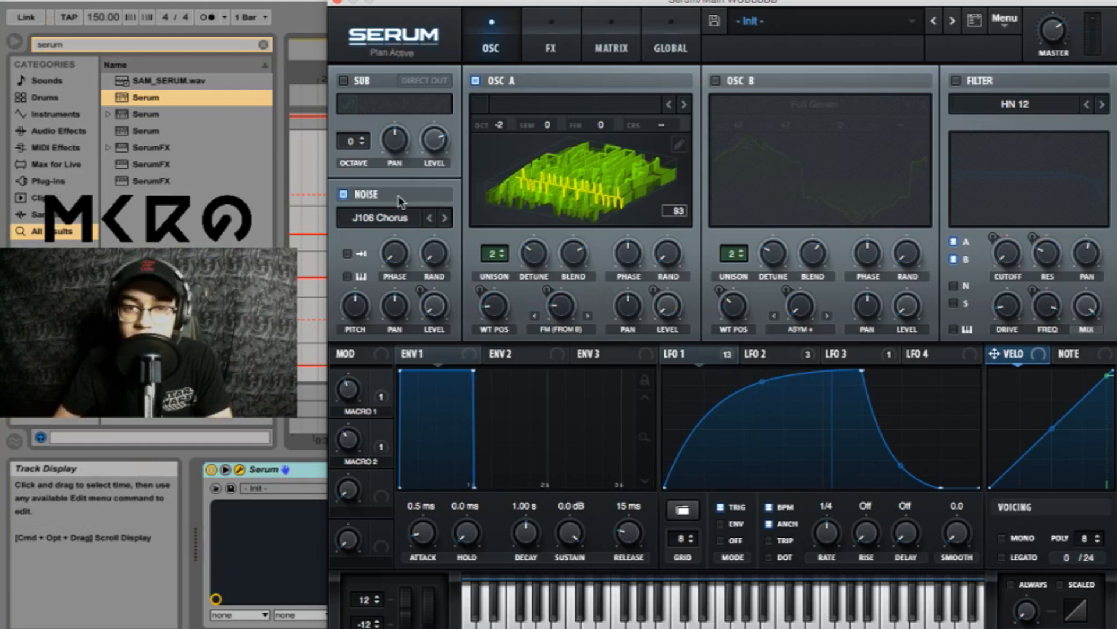
Switch on oscillator B, which uses the Full Grown wavetable, and look through the available wavetable categories.
{"action": "left_click", "coordinate": [716, 81]}
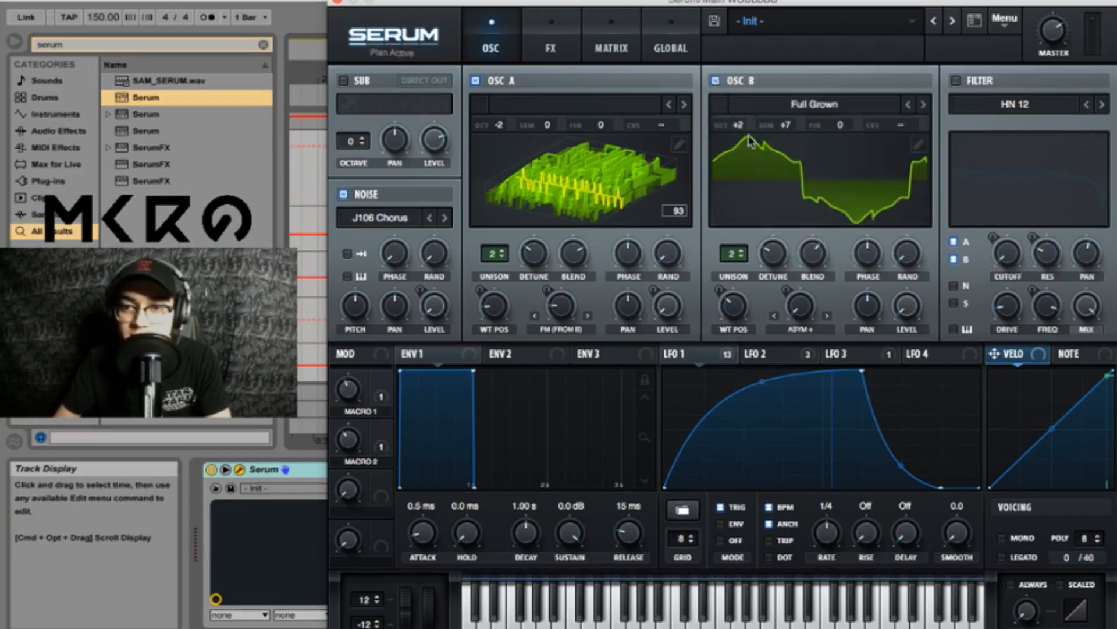
{"action": "left_click", "coordinate": [840, 105]}
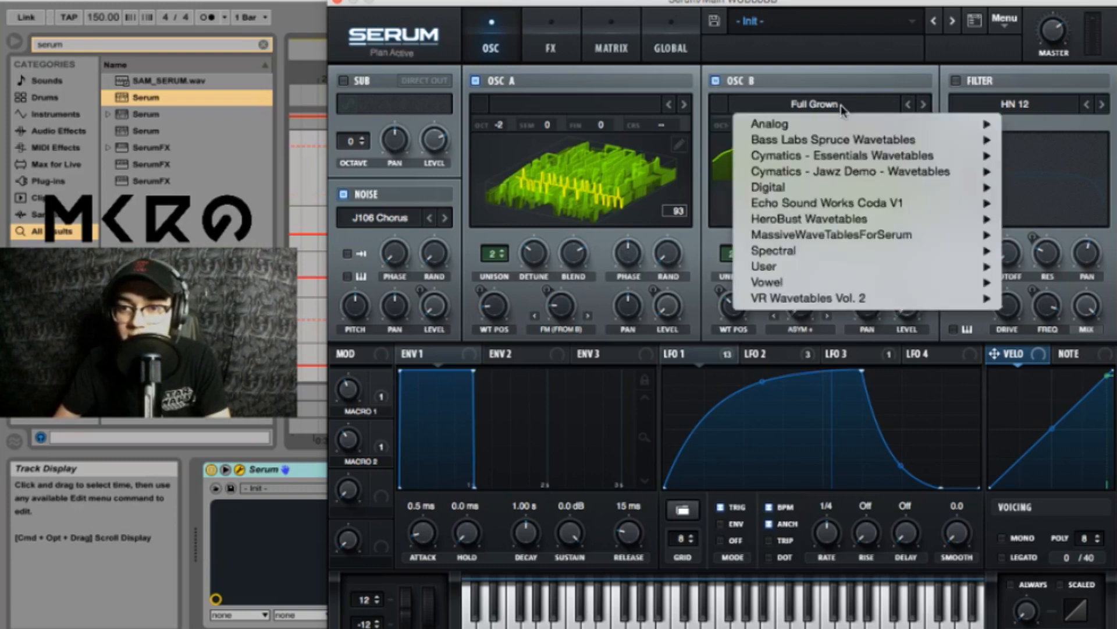
{"action": "mouse_move", "coordinate": [851, 174]}
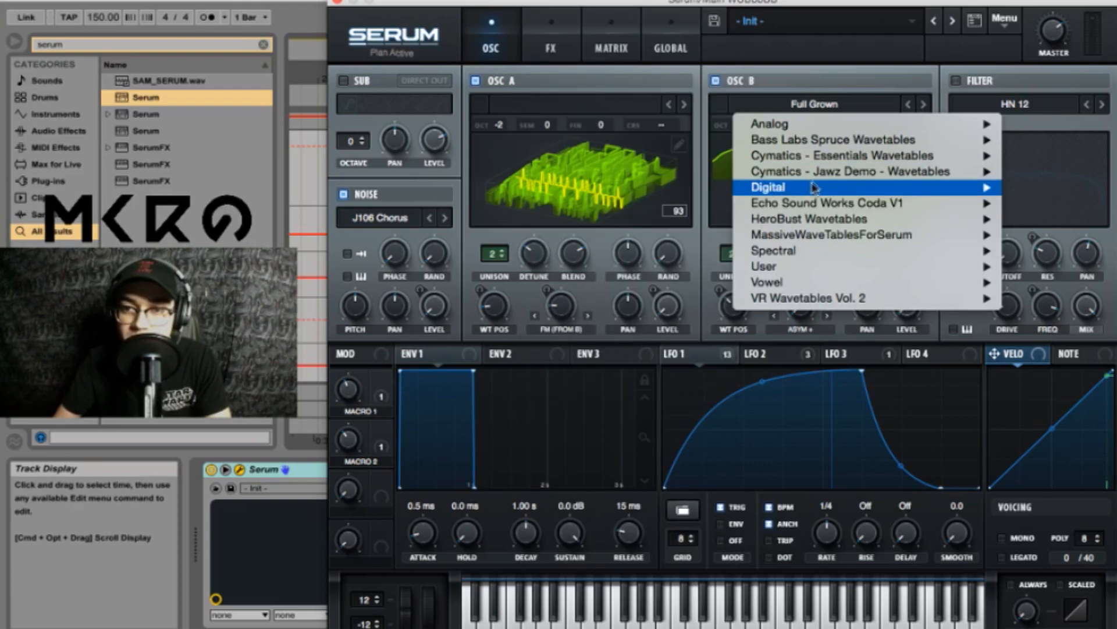
{"action": "left_click", "coordinate": [755, 5]}
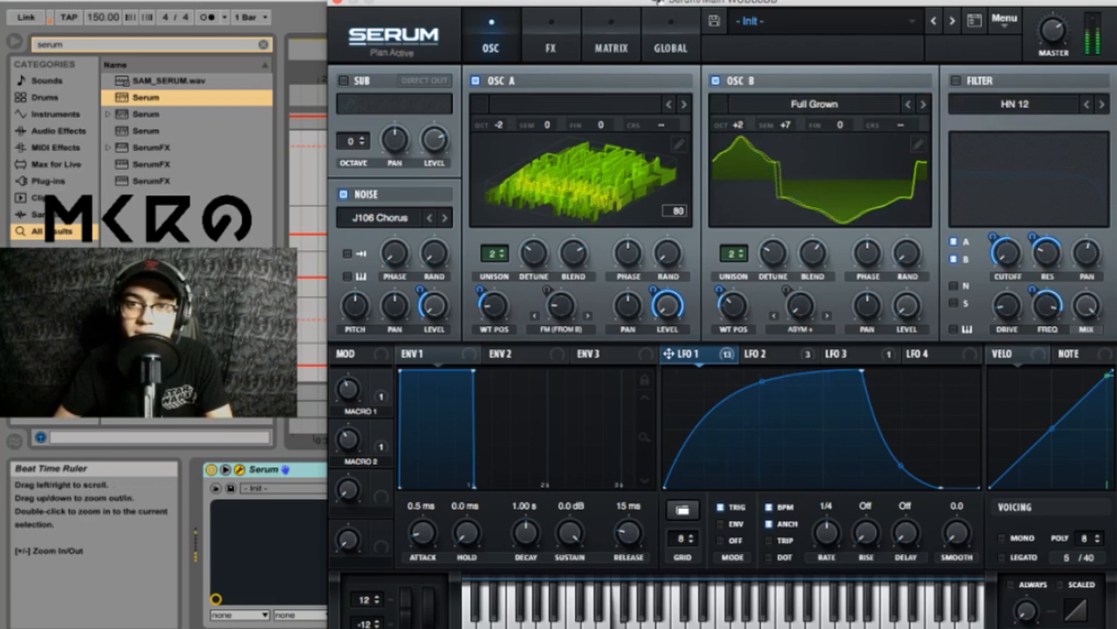
{"action": "left_click_drag", "start_coordinate": [662, 4], "coordinate": [647, 0]}
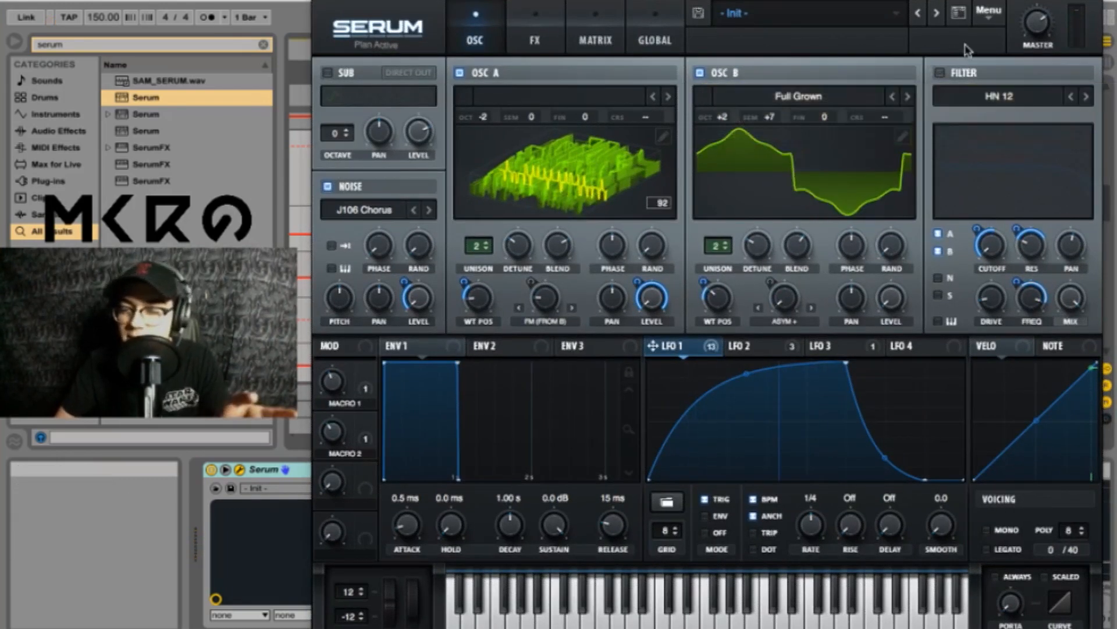
Switch on the HN 12 filter and review its modulation and its routing from oscillators A and B.
{"action": "left_click", "coordinate": [940, 73]}
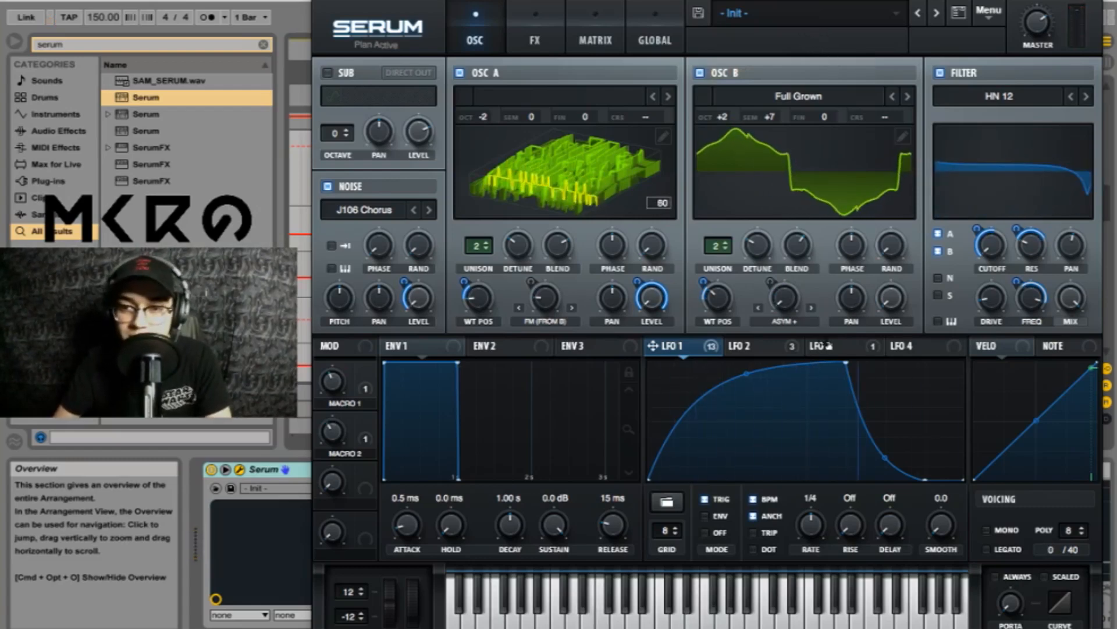
{"action": "left_click", "coordinate": [774, 347]}
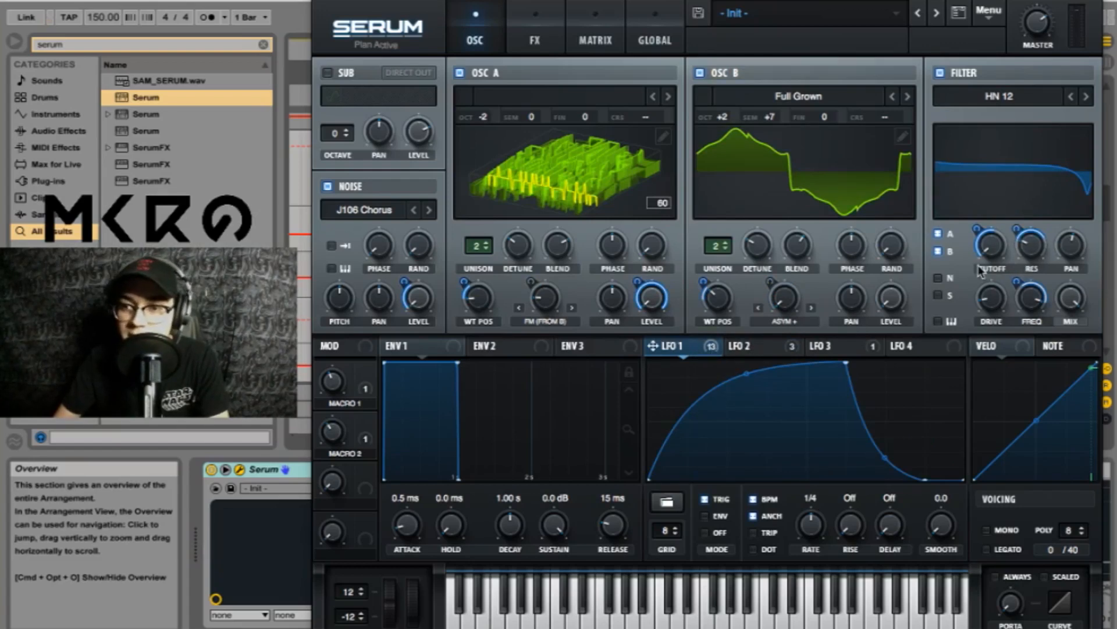
{"action": "left_click", "coordinate": [937, 250]}
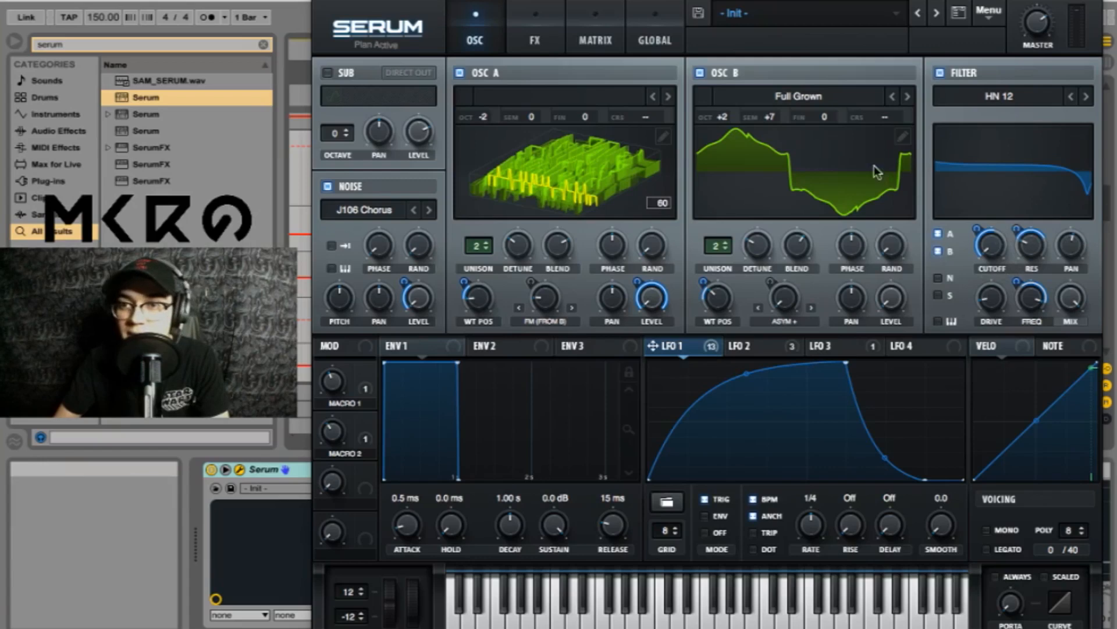
Switch on the patch's Distortion, Hyper/Dimension, Delay and Filter effects.
{"action": "left_click", "coordinate": [540, 32]}
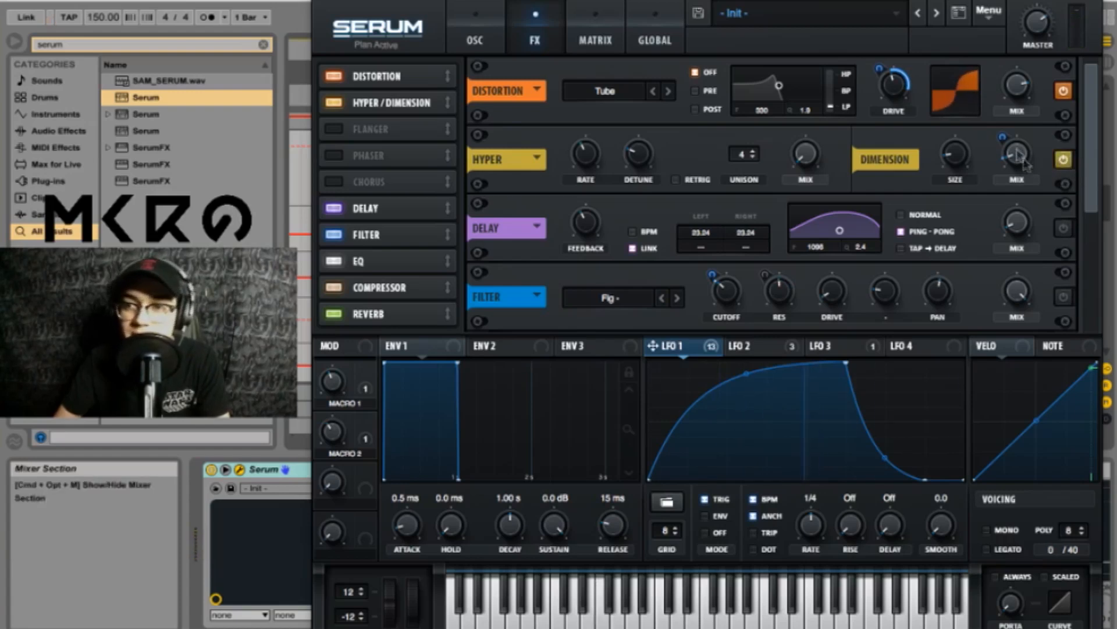
{"action": "left_click_drag", "start_coordinate": [1008, 144], "coordinate": [1008, 134]}
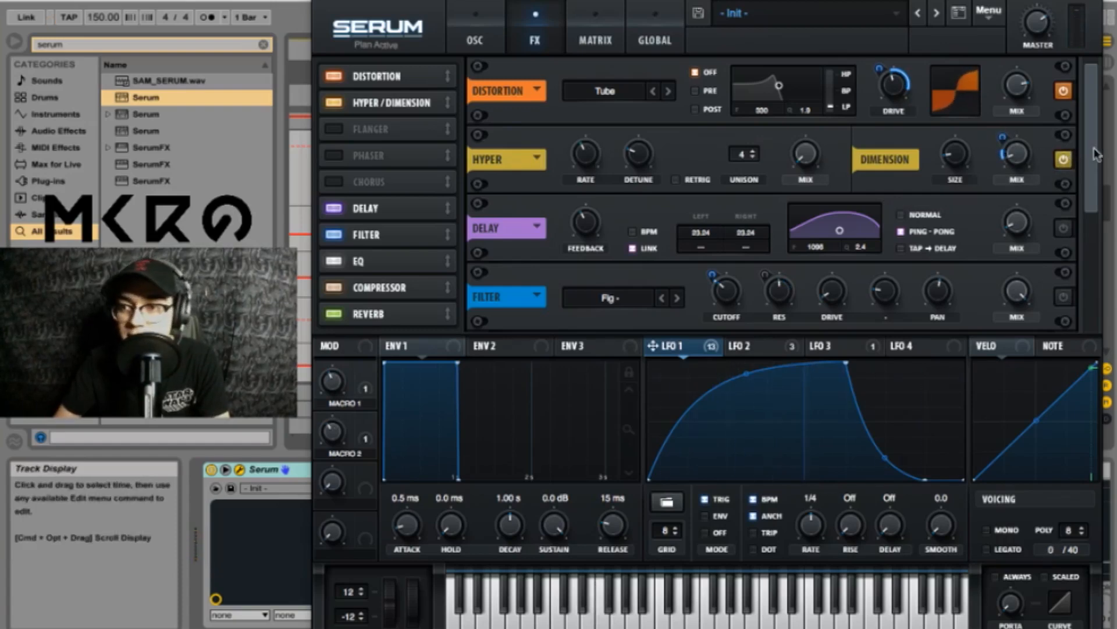
{"action": "left_click_drag", "start_coordinate": [1094, 154], "coordinate": [1094, 175]}
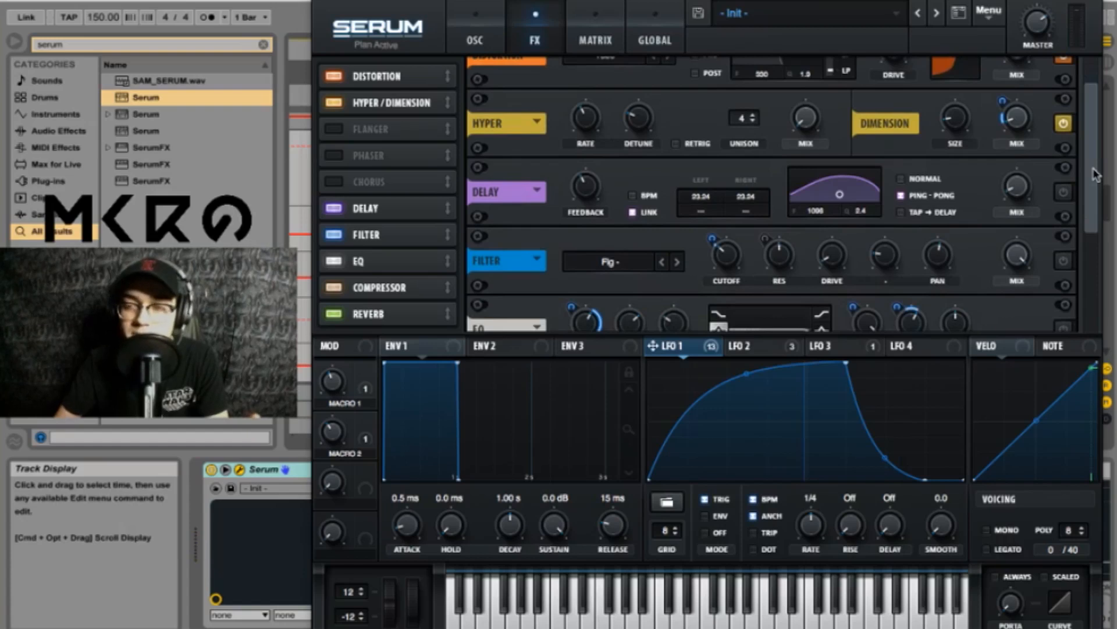
{"action": "left_click", "coordinate": [1064, 194]}
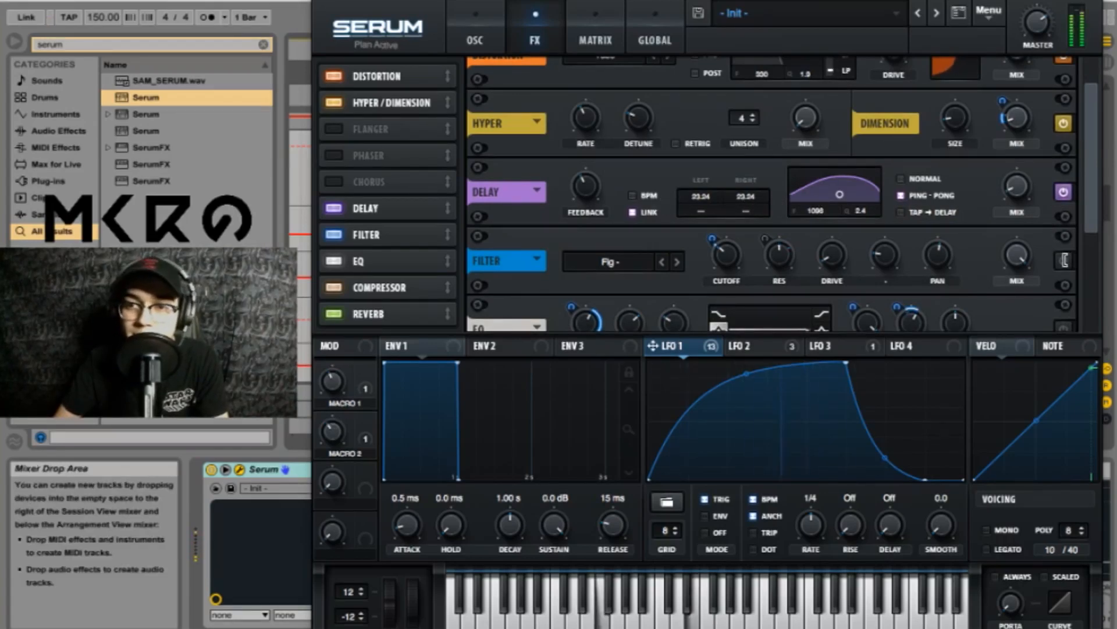
{"action": "left_click", "coordinate": [1064, 260]}
{"action": "left_click_drag", "start_coordinate": [1091, 185], "coordinate": [1081, 238]}
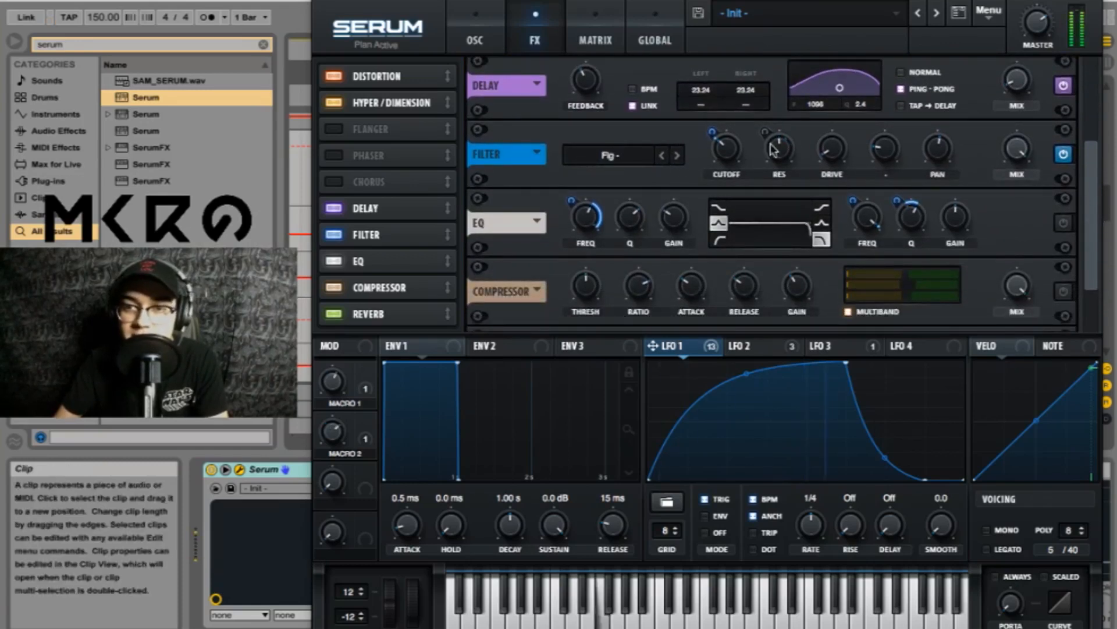
Review the effects Filter, and switch on the EQ, multiband Compressor and plate Reverb below it.
{"action": "left_click_drag", "start_coordinate": [1094, 176], "coordinate": [1096, 221]}
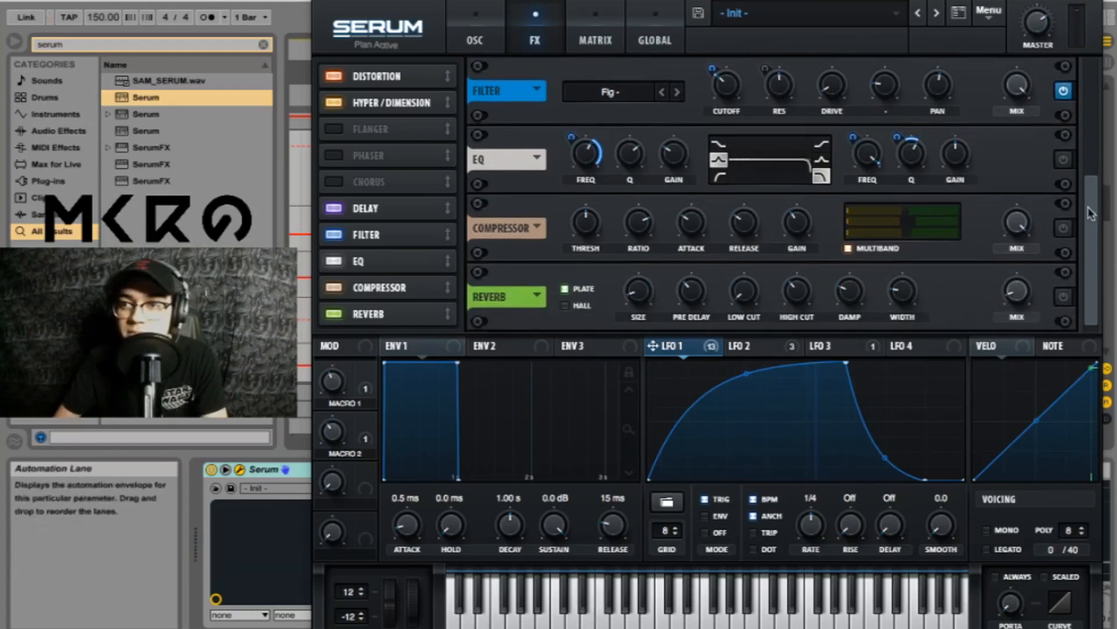
{"action": "left_click_drag", "start_coordinate": [1093, 230], "coordinate": [1093, 191]}
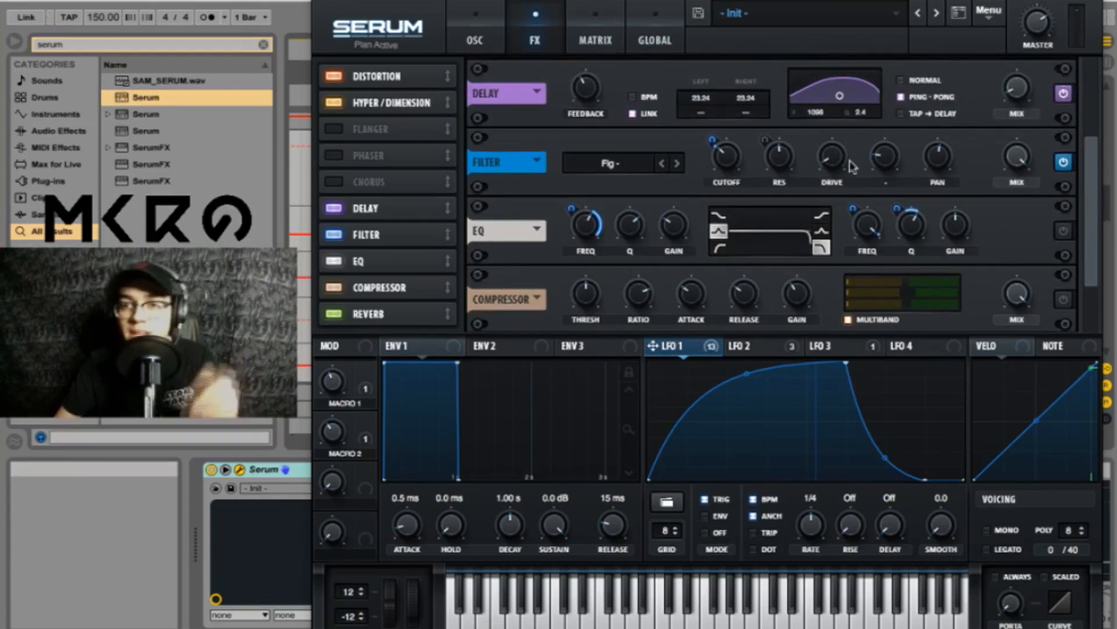
{"action": "mouse_move", "coordinate": [777, 166]}
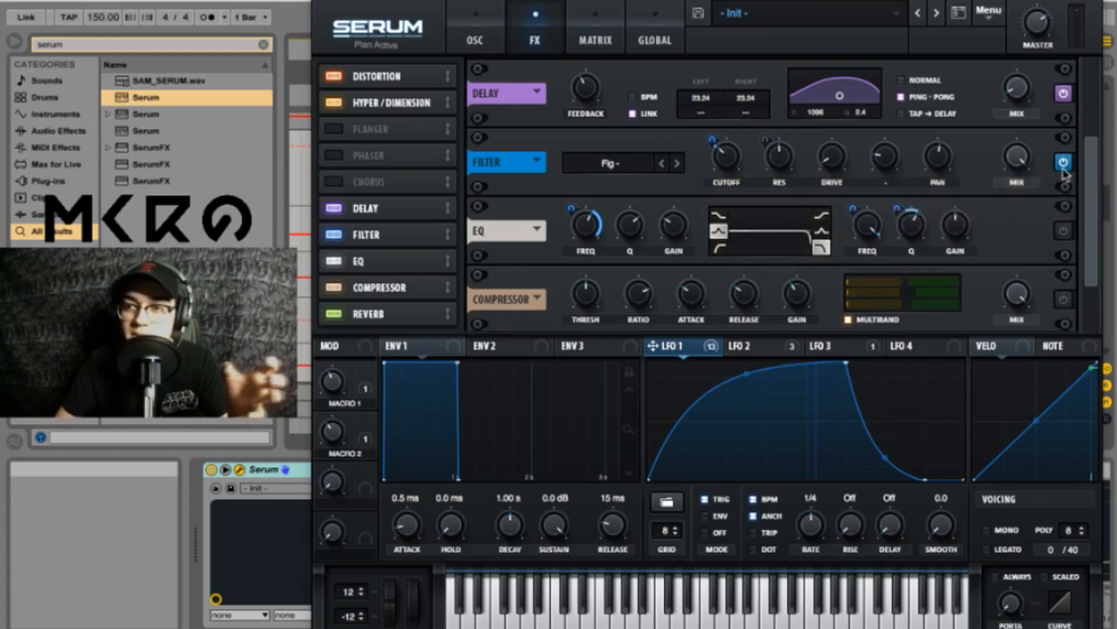
{"action": "left_click_drag", "start_coordinate": [1092, 183], "coordinate": [1092, 194]}
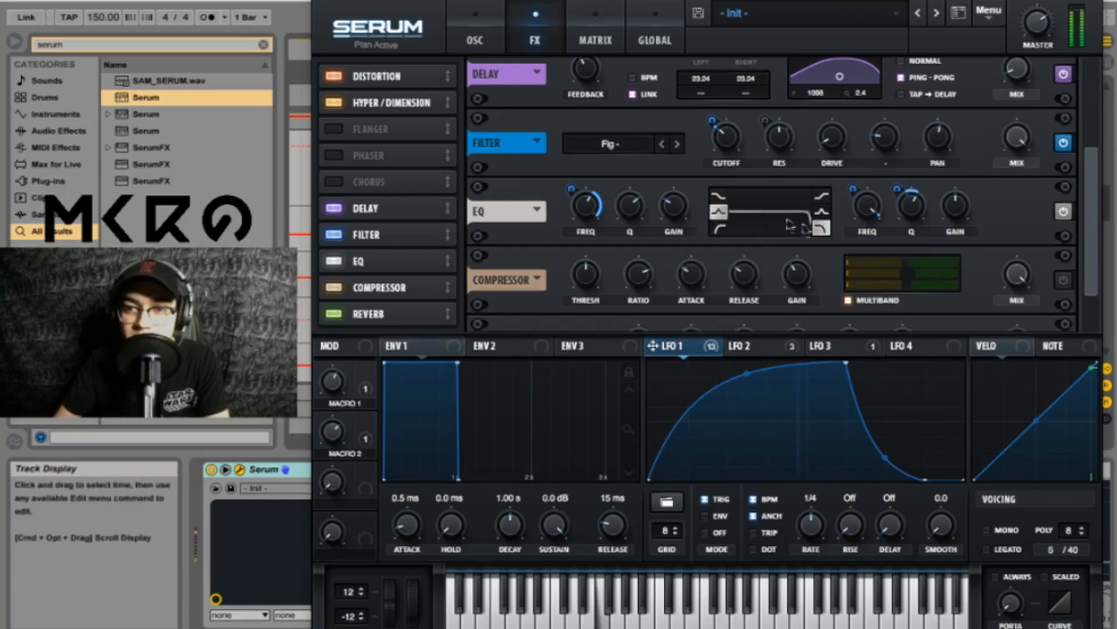
{"action": "left_click_drag", "start_coordinate": [1092, 185], "coordinate": [1059, 256]}
{"action": "left_click", "coordinate": [1061, 230]}
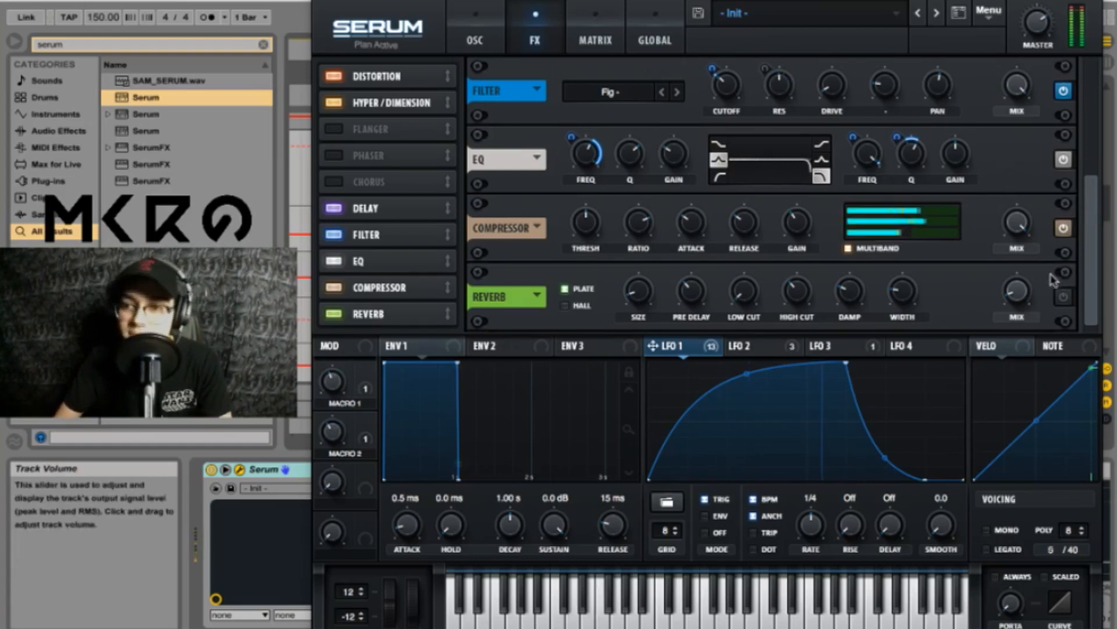
{"action": "left_click", "coordinate": [1064, 296]}
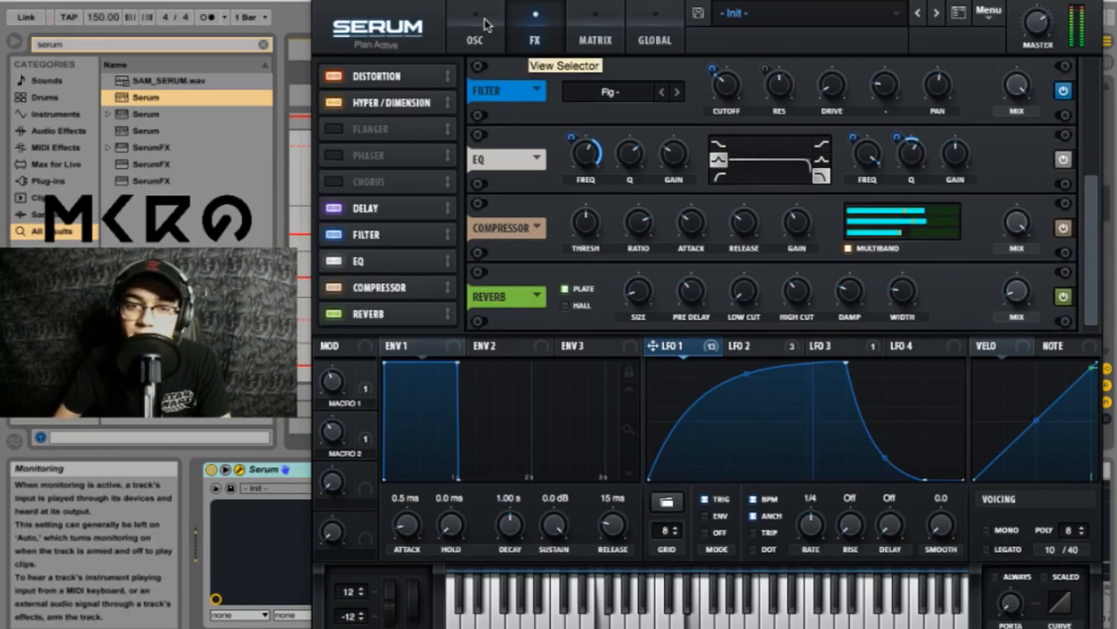
Show the LFO 3 to Mast.Tun row in the modulation matrix and bend LFO 3's curve slightly upward at its midpoint.
{"action": "left_click", "coordinate": [589, 25]}
{"action": "left_click_drag", "start_coordinate": [1093, 130], "coordinate": [1094, 225]}
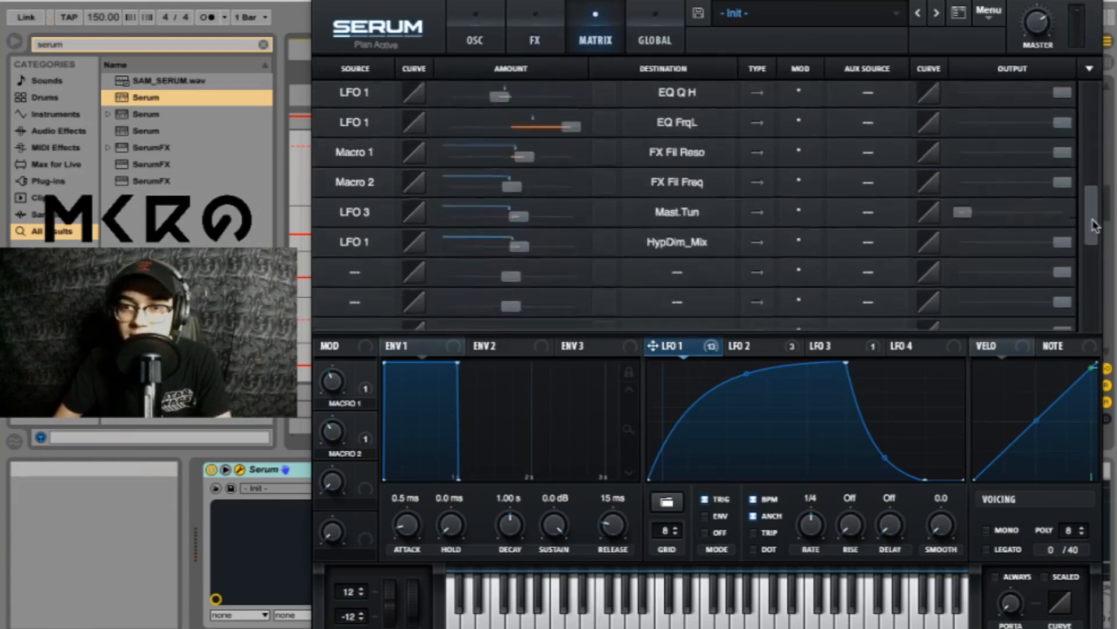
{"action": "left_click", "coordinate": [843, 348]}
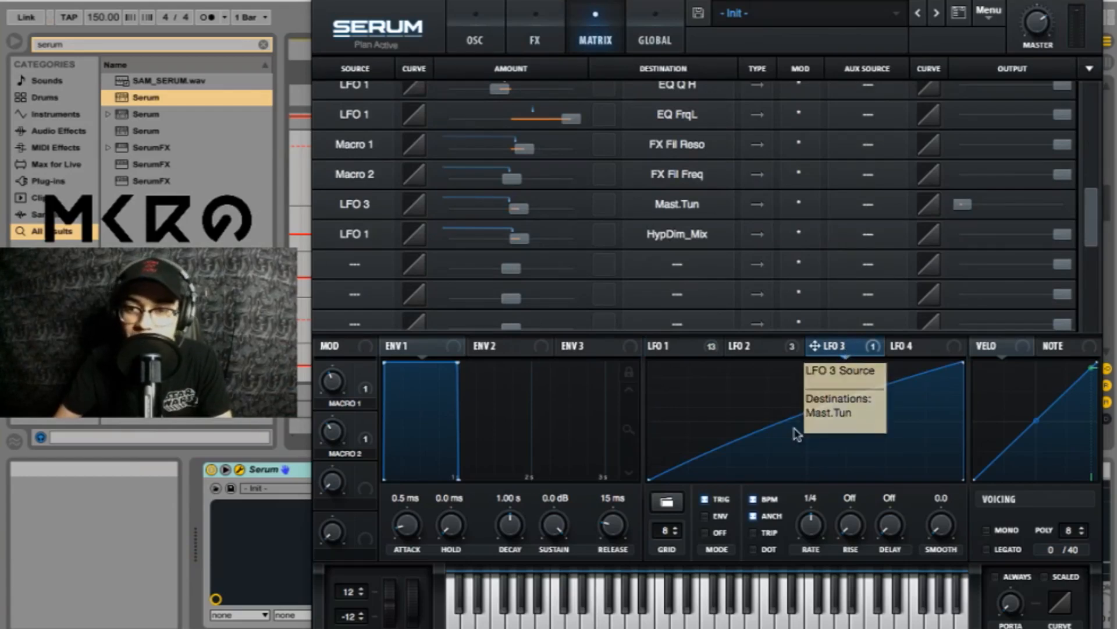
{"action": "left_click_drag", "start_coordinate": [805, 415], "coordinate": [802, 410]}
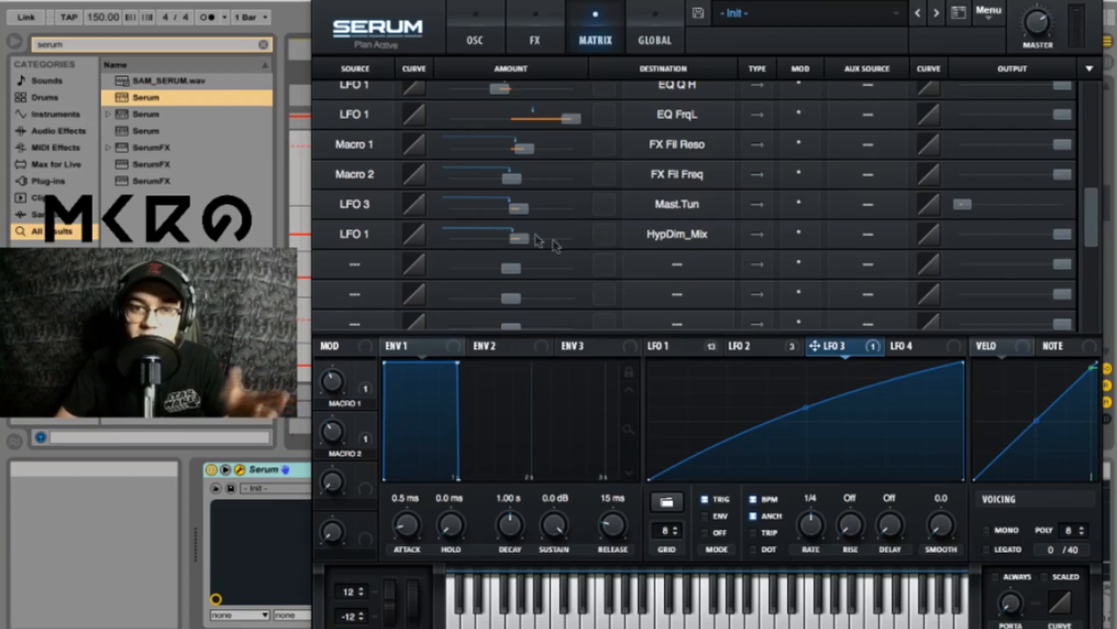
Assign the LFO 3 matrix row to the global Mast.Tun destination and close the Serum window.
{"action": "left_click", "coordinate": [359, 209]}
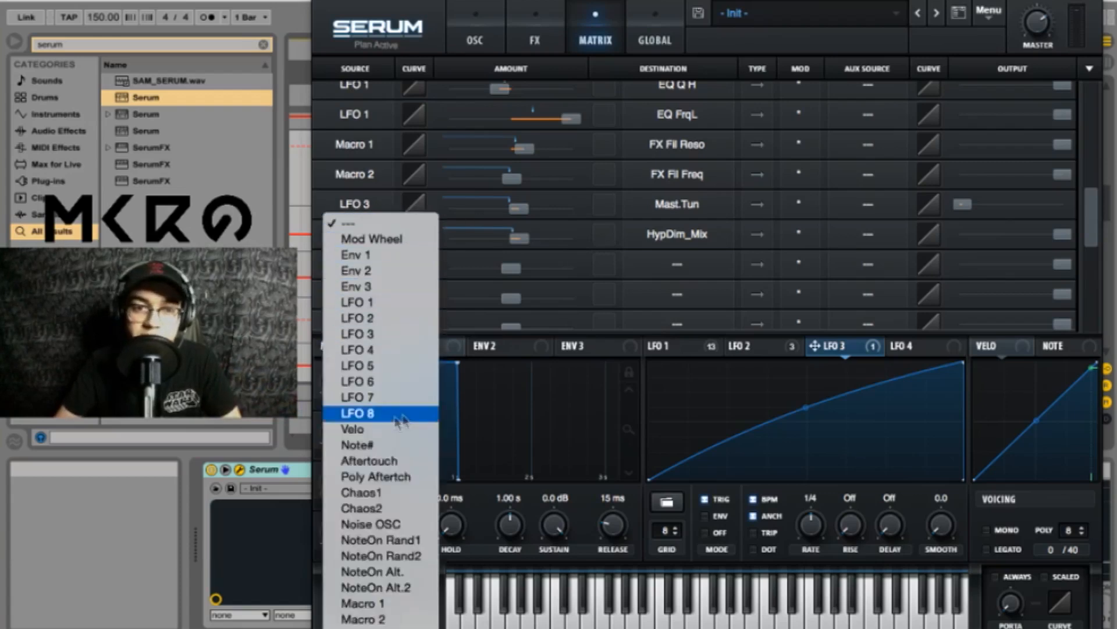
{"action": "left_click", "coordinate": [357, 302]}
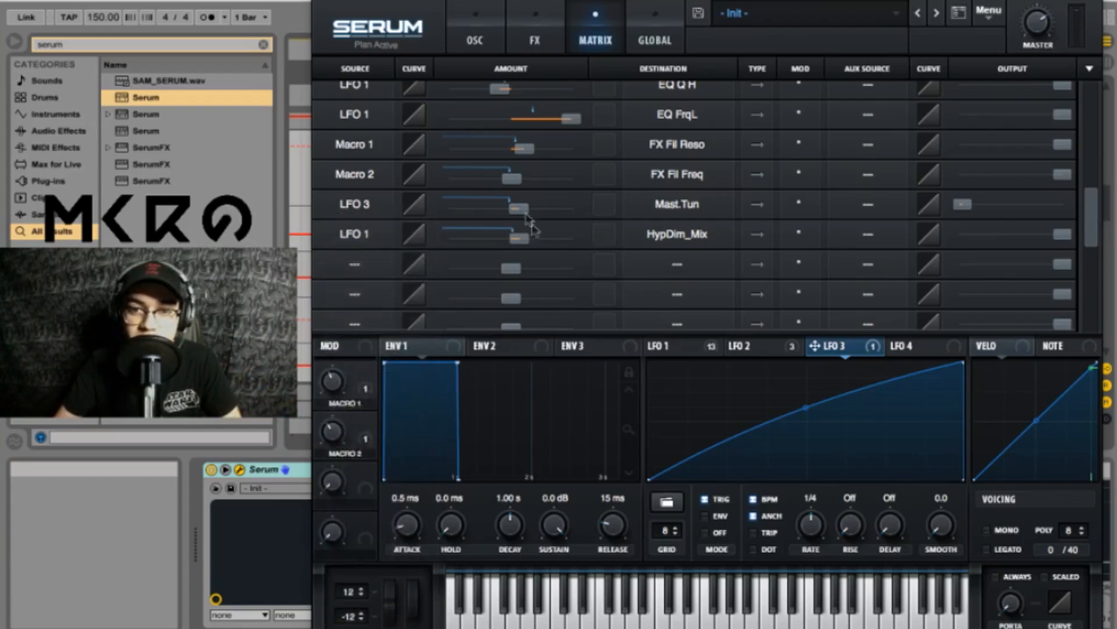
{"action": "left_click", "coordinate": [683, 205]}
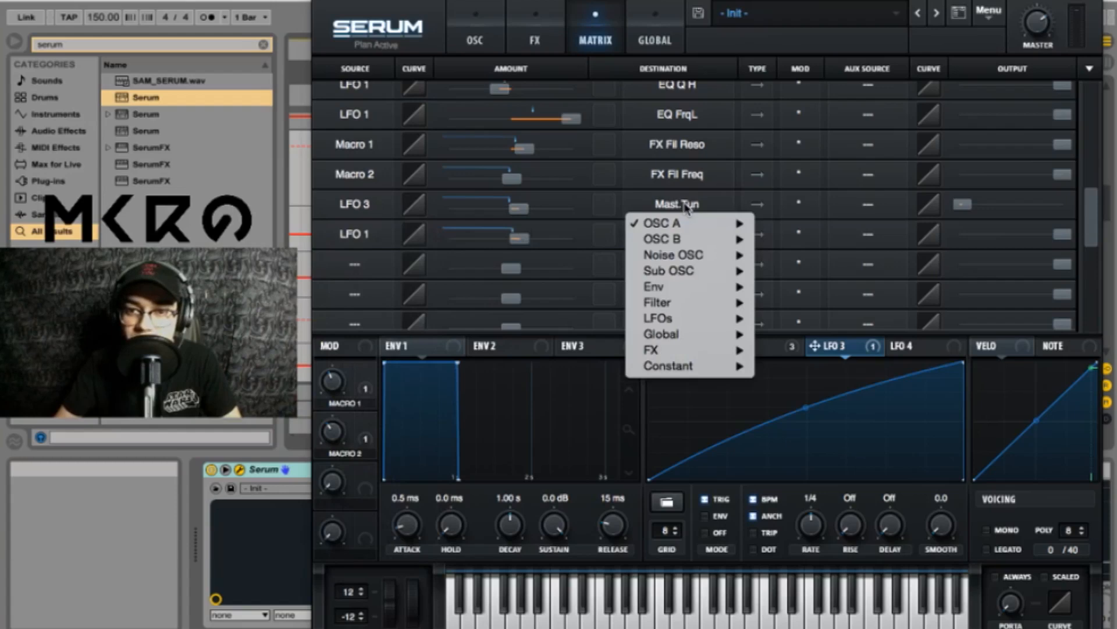
{"action": "mouse_move", "coordinate": [704, 336]}
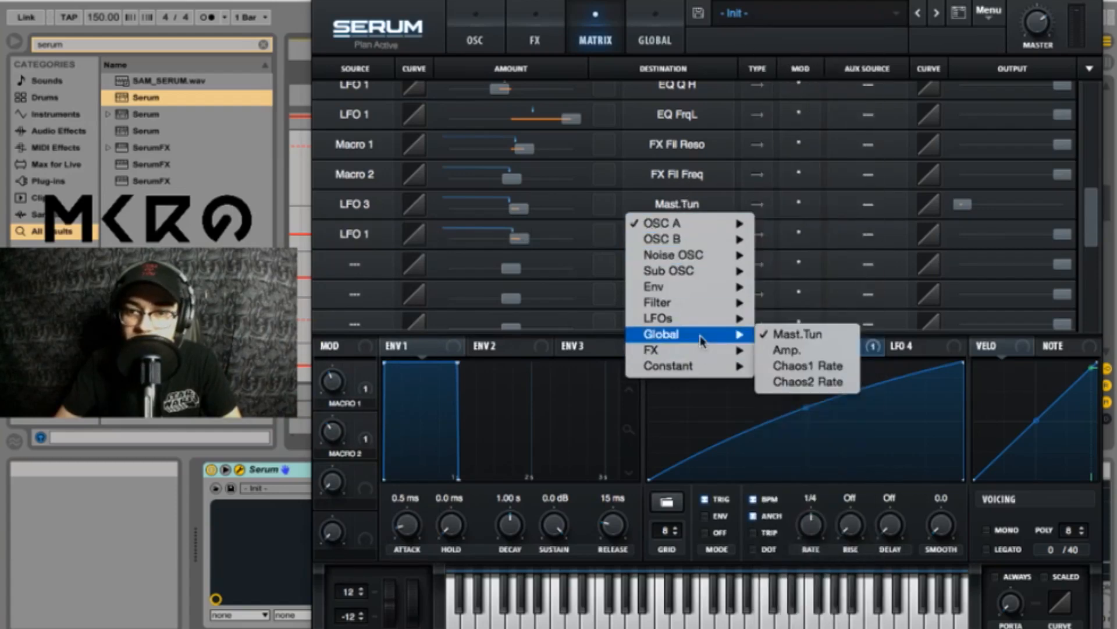
{"action": "left_click", "coordinate": [830, 337]}
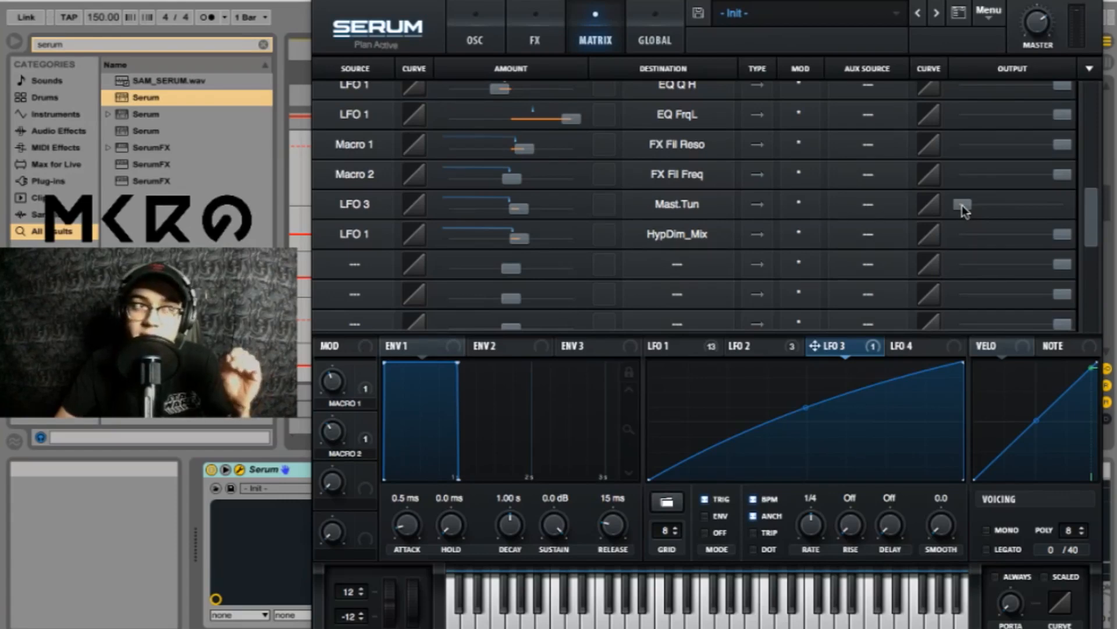
{"action": "left_click", "coordinate": [321, 1]}
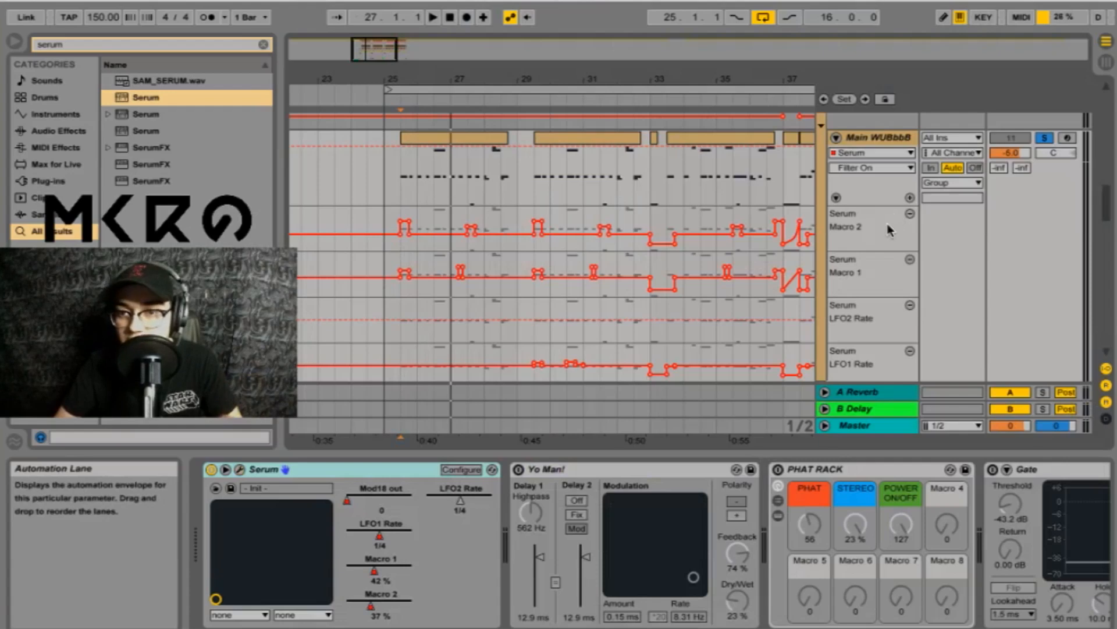
Look over the Macro, LFO Rate and Mod18 out automation lanes of the Main WUBbbB track and show its devices.
{"action": "scroll", "coordinate": [795, 257], "scroll_direction": "down", "scroll_amount": 3}
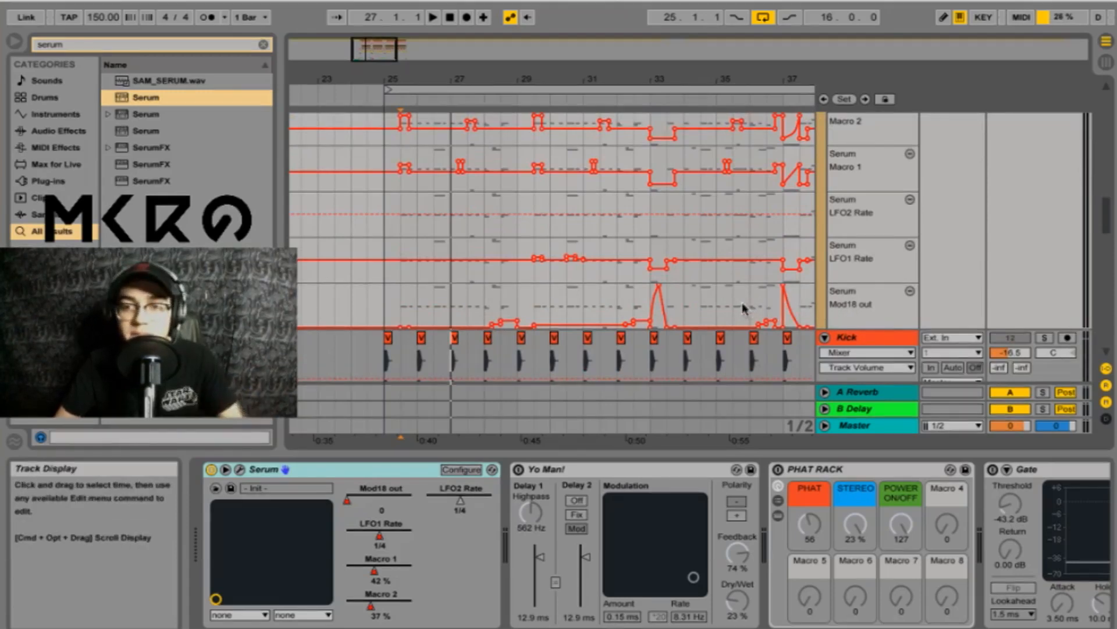
{"action": "scroll", "coordinate": [744, 302], "scroll_direction": "up", "scroll_amount": 3}
{"action": "left_click", "coordinate": [878, 138]}
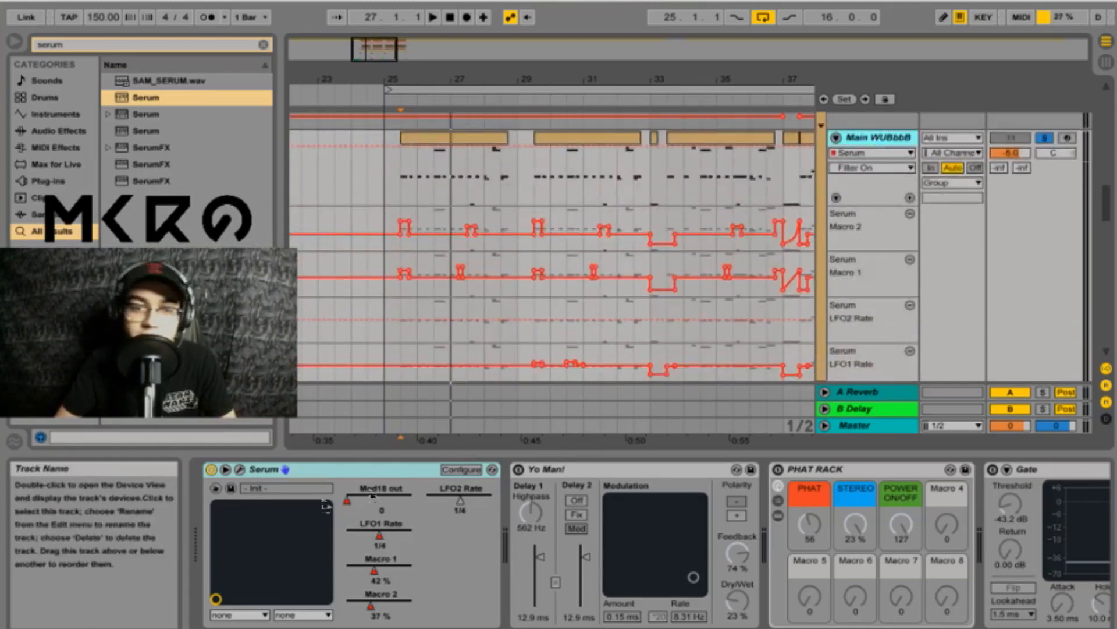
Reopen Serum, review its effects, modulation matrix rows and the LFO 1 and LFO 2 curves, and close the window.
{"action": "left_click", "coordinate": [239, 469]}
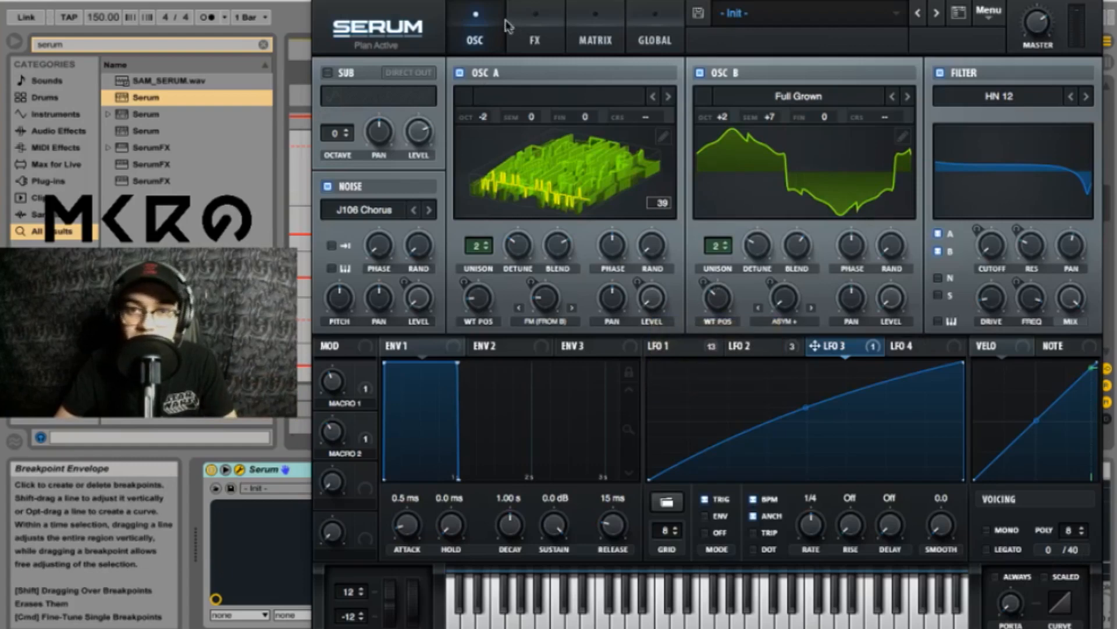
{"action": "left_click", "coordinate": [557, 37]}
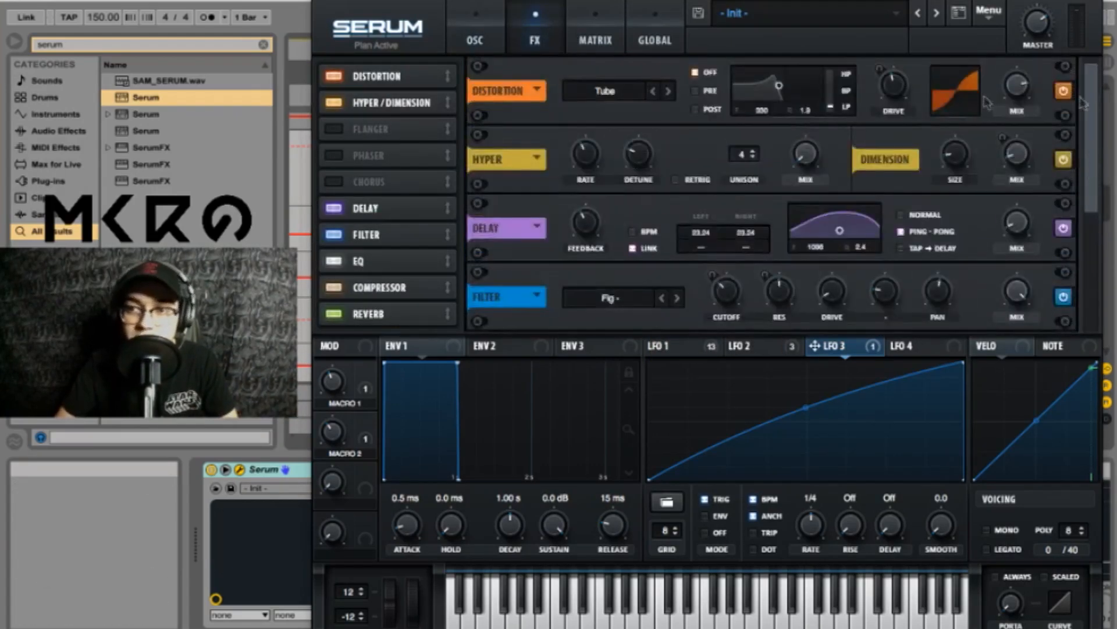
{"action": "left_click", "coordinate": [595, 32]}
{"action": "left_click_drag", "start_coordinate": [1091, 106], "coordinate": [1094, 236]}
{"action": "left_click", "coordinate": [765, 349]}
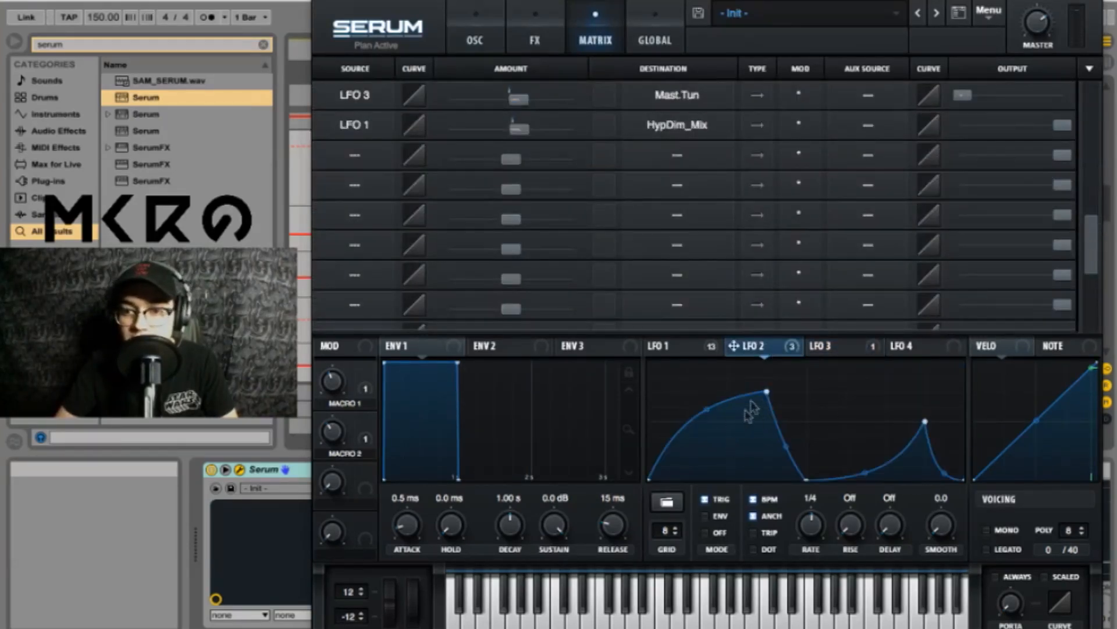
{"action": "left_click", "coordinate": [681, 346]}
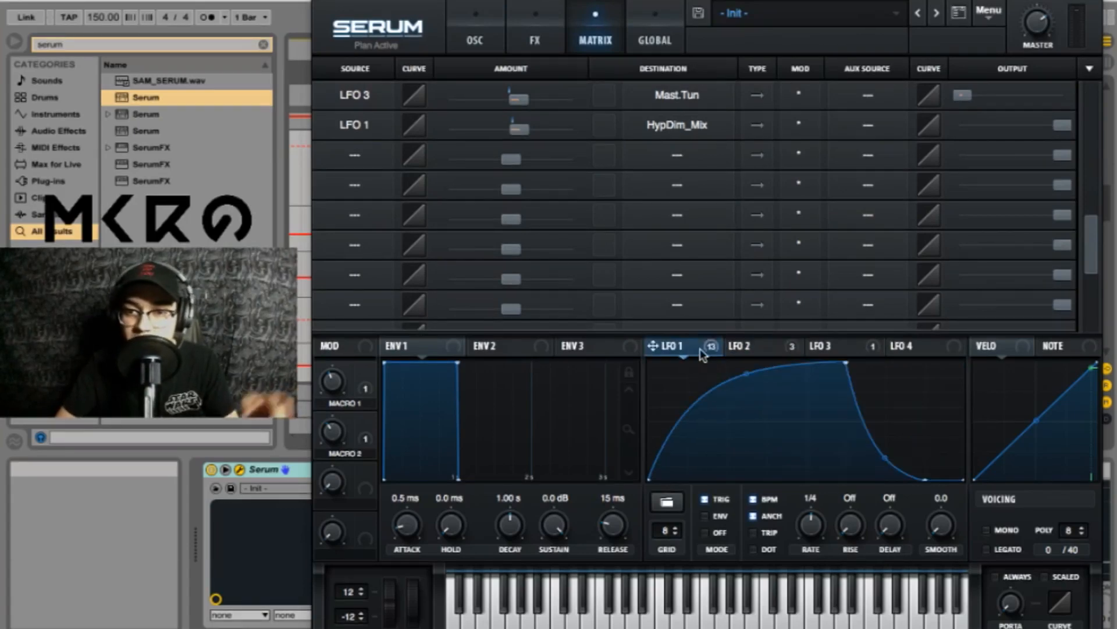
{"action": "left_click", "coordinate": [745, 348]}
{"action": "scroll", "coordinate": [1086, 250], "scroll_direction": "up", "scroll_amount": 10}
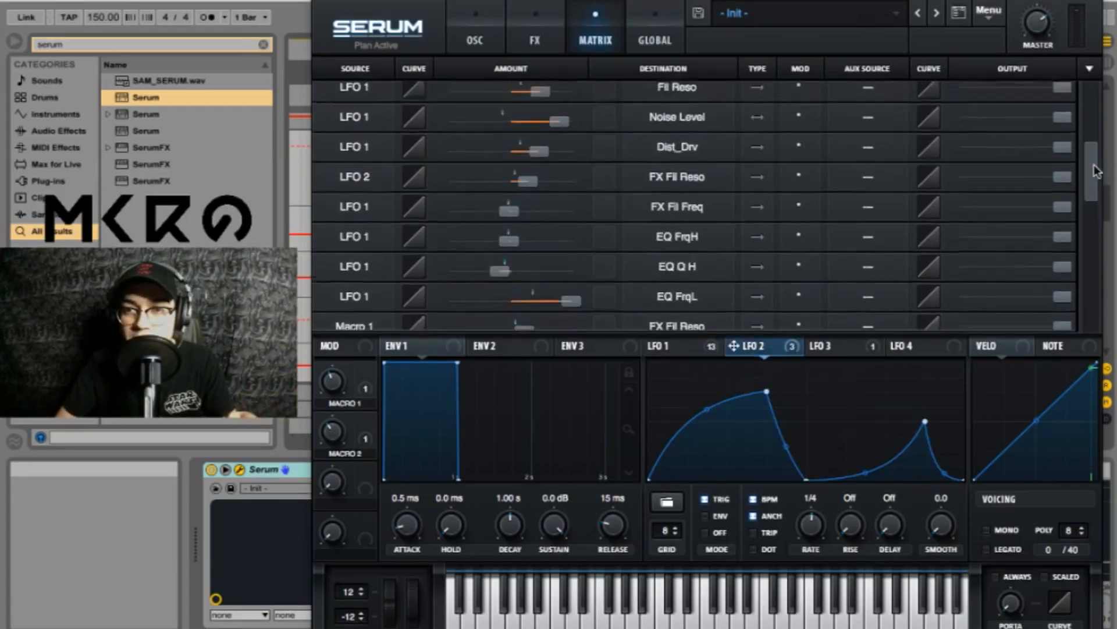
{"action": "left_click", "coordinate": [504, 41]}
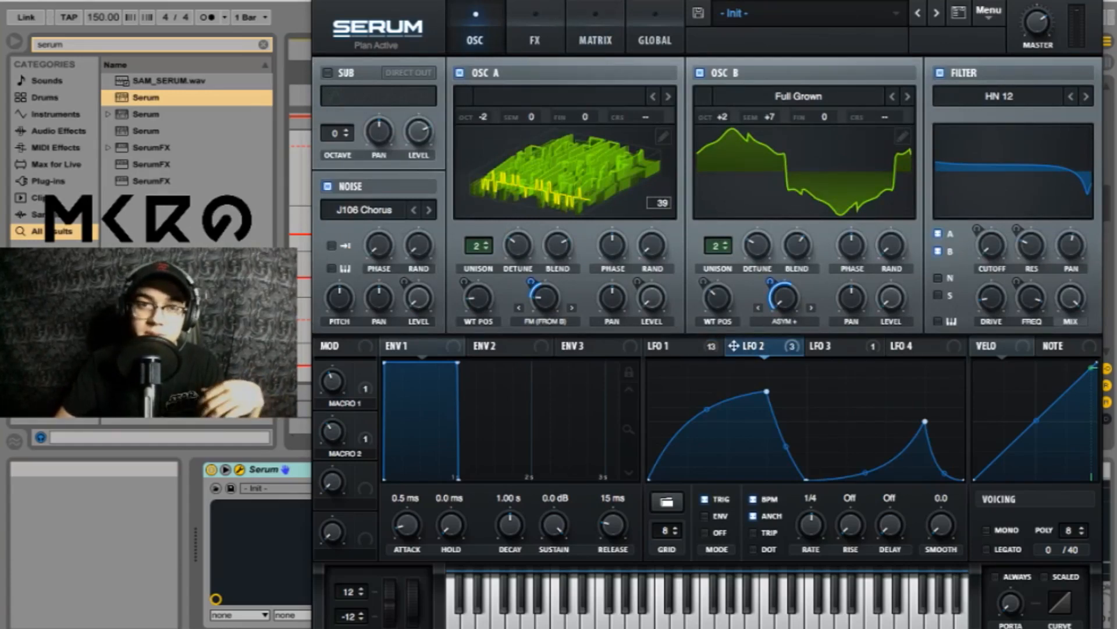
{"action": "left_click", "coordinate": [321, 0]}
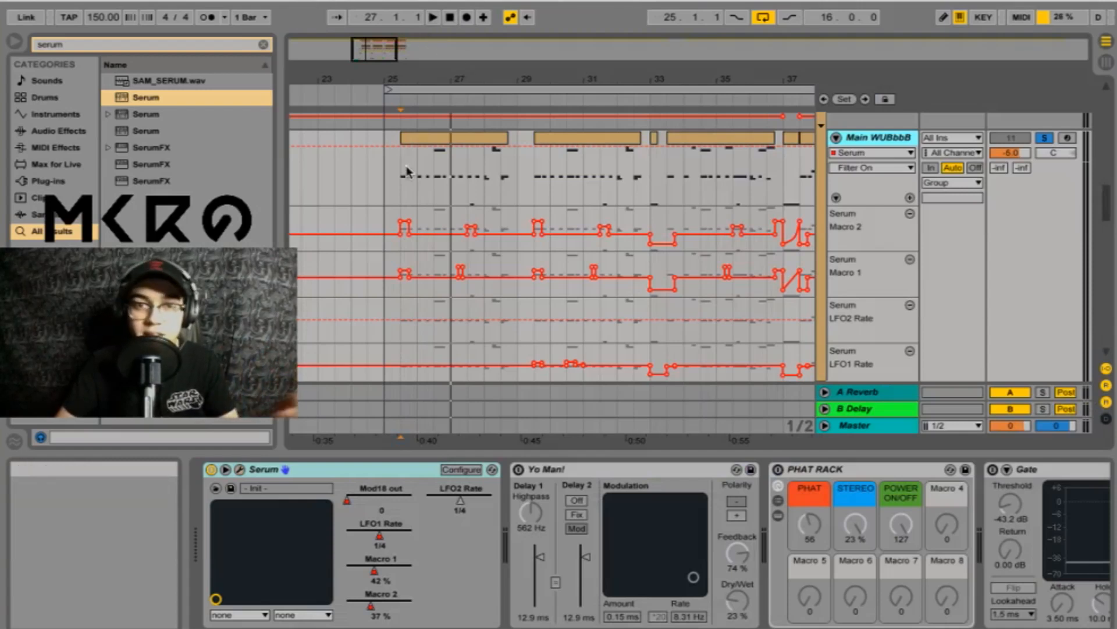
Play the section from 25.3.1 and switch off the solo on Main WUBbbB to hear it with the other tracks.
{"action": "left_click", "coordinate": [401, 180]}
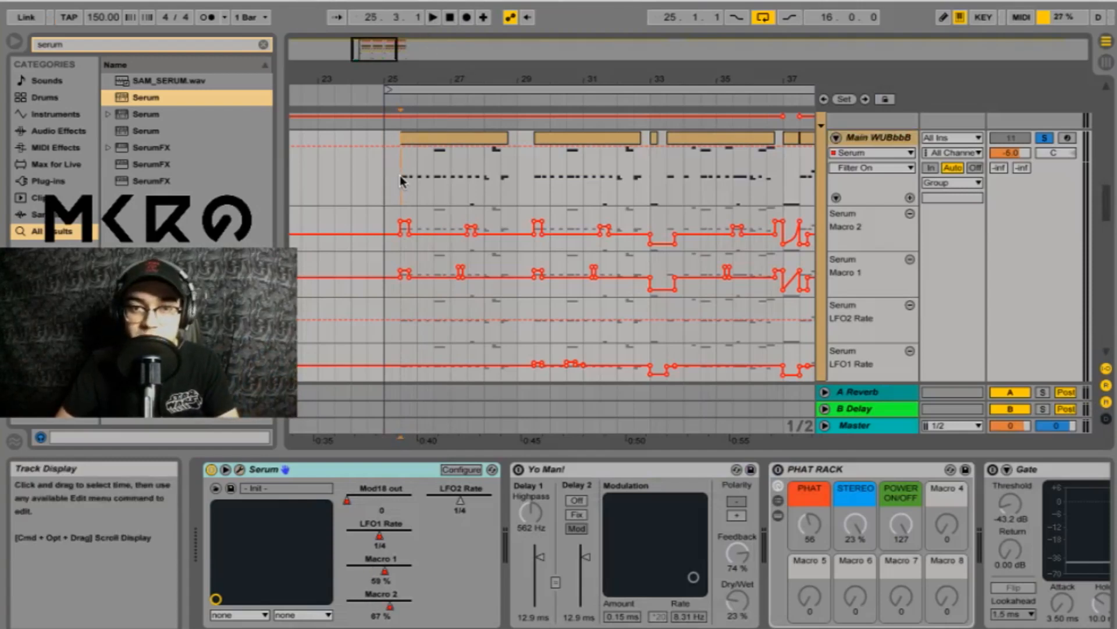
{"action": "key", "text": "space"}
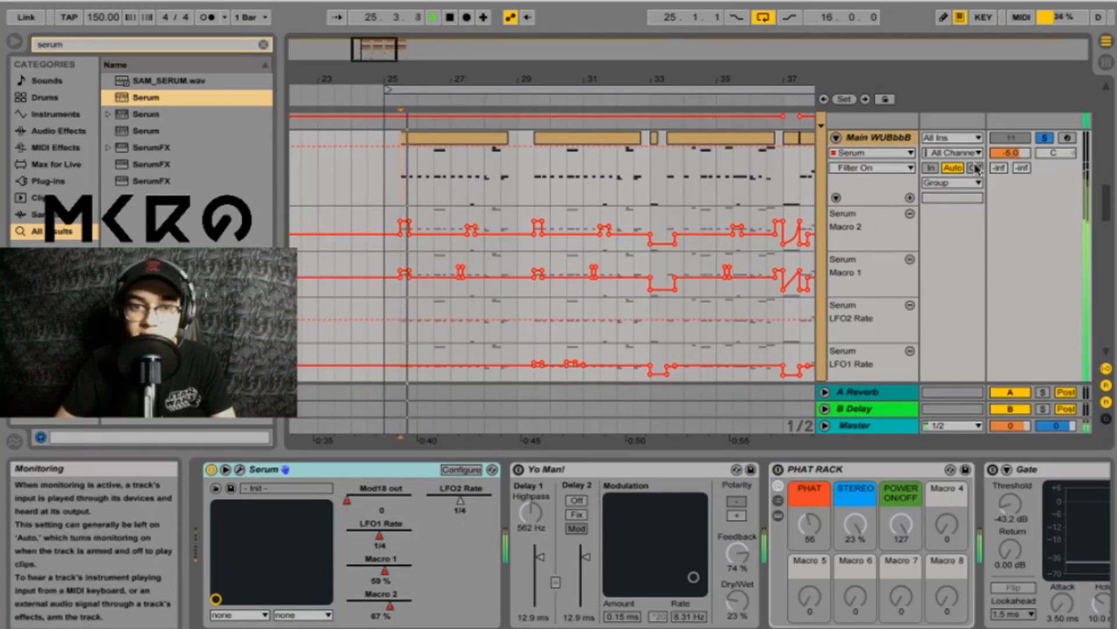
{"action": "left_click", "coordinate": [1042, 140]}
{"action": "key", "text": "space"}
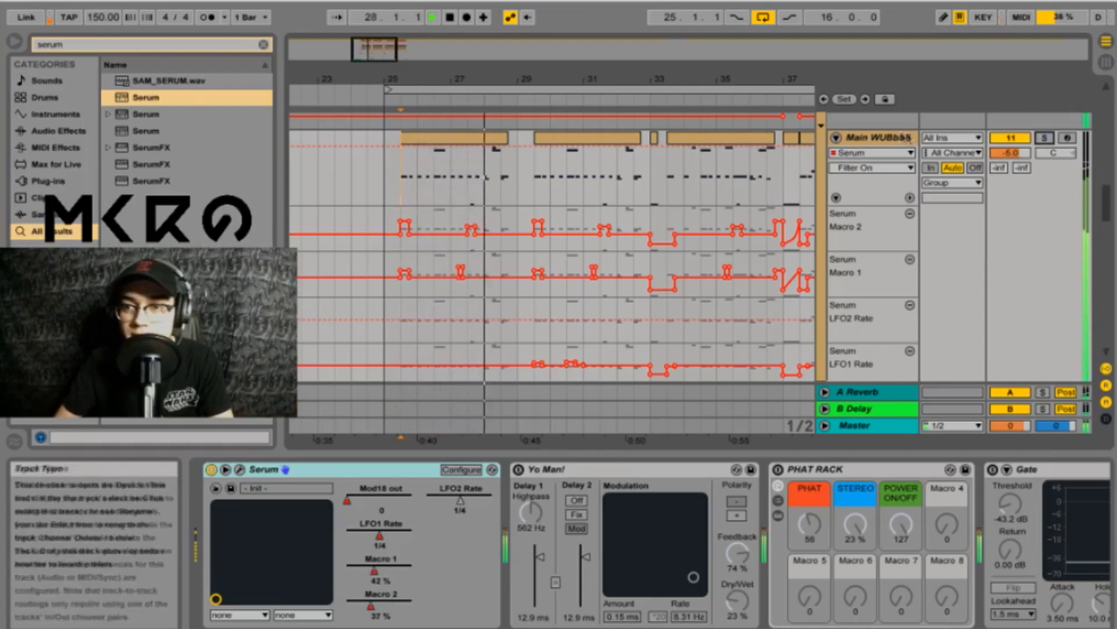
{"action": "key", "text": "space"}
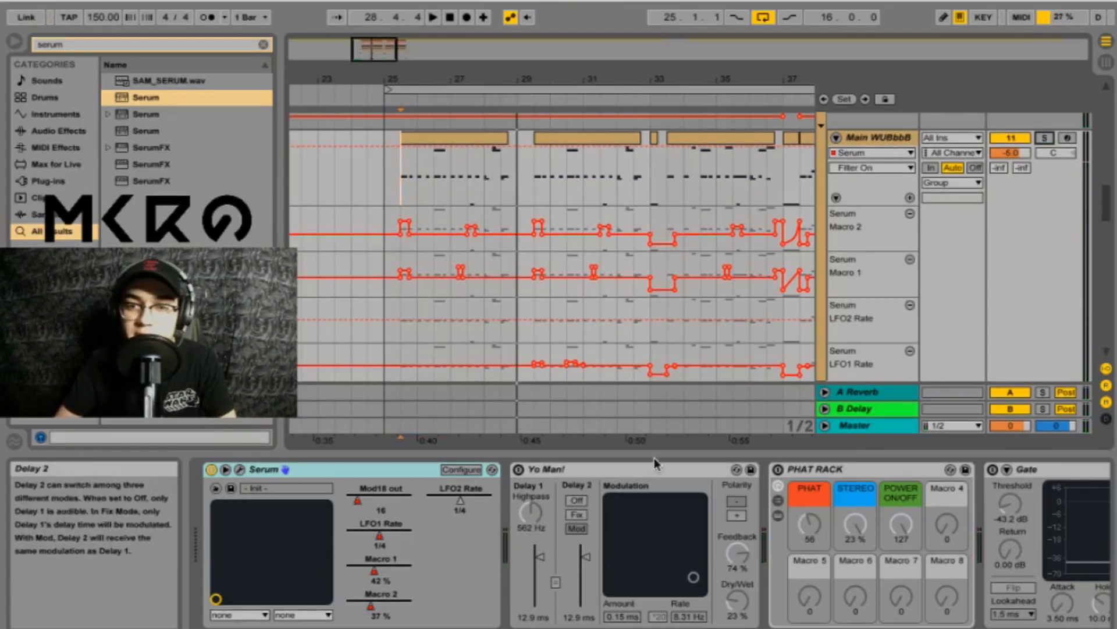
Reopen Serum, examine what Macro 1 and Macro 2 modulate on the oscillator and effects pages, and close the window.
{"action": "double_click", "coordinate": [893, 139]}
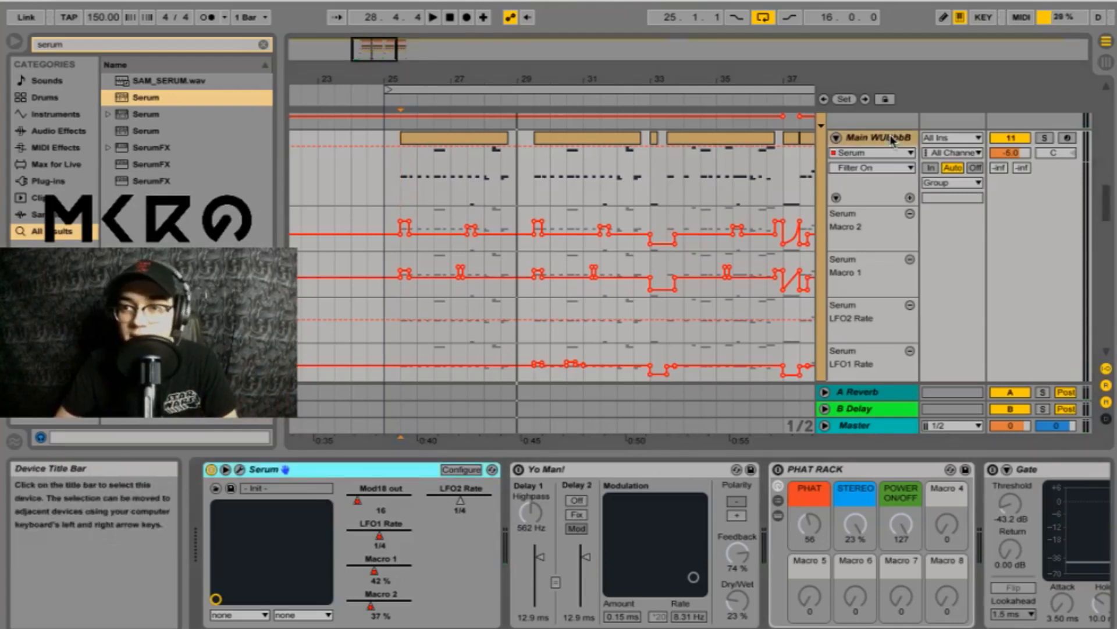
{"action": "left_click", "coordinate": [239, 469]}
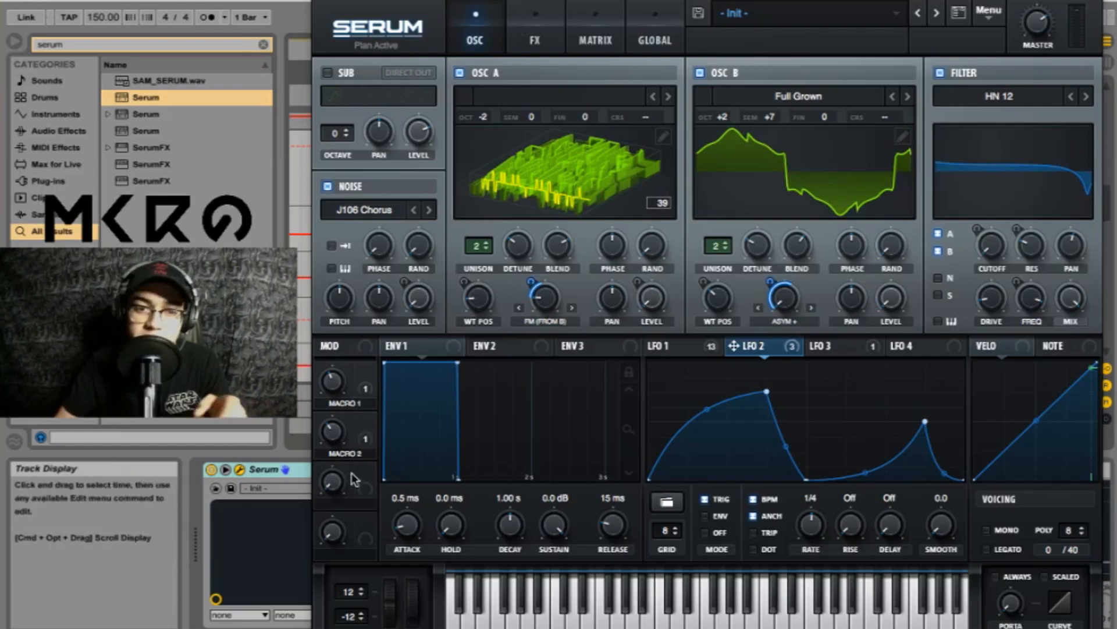
{"action": "left_click", "coordinate": [551, 19]}
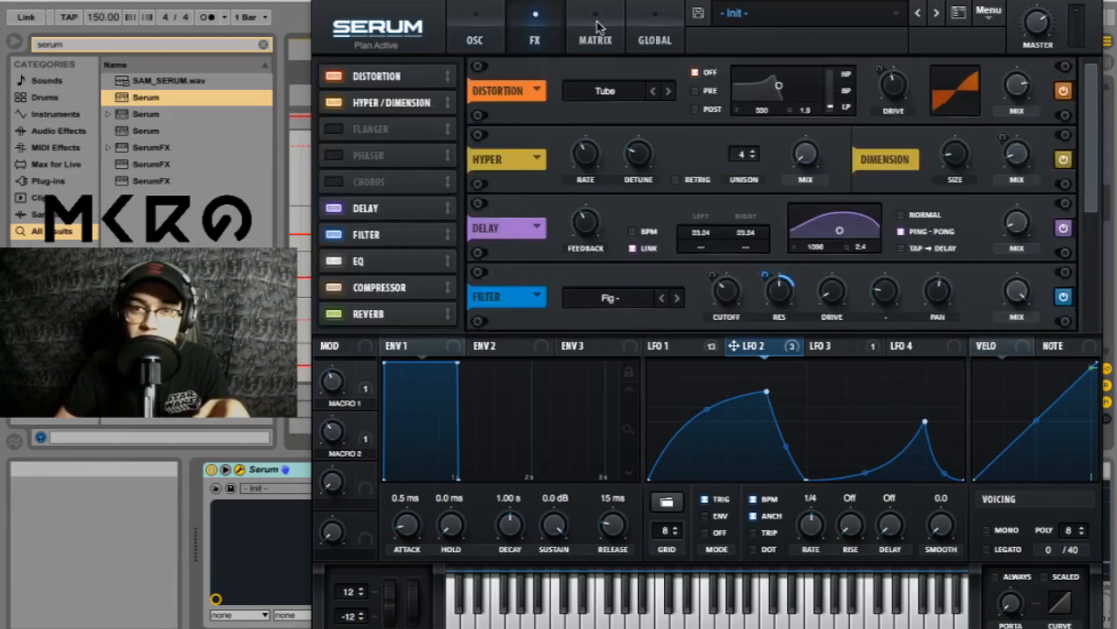
{"action": "left_click_drag", "start_coordinate": [1101, 115], "coordinate": [1094, 201]}
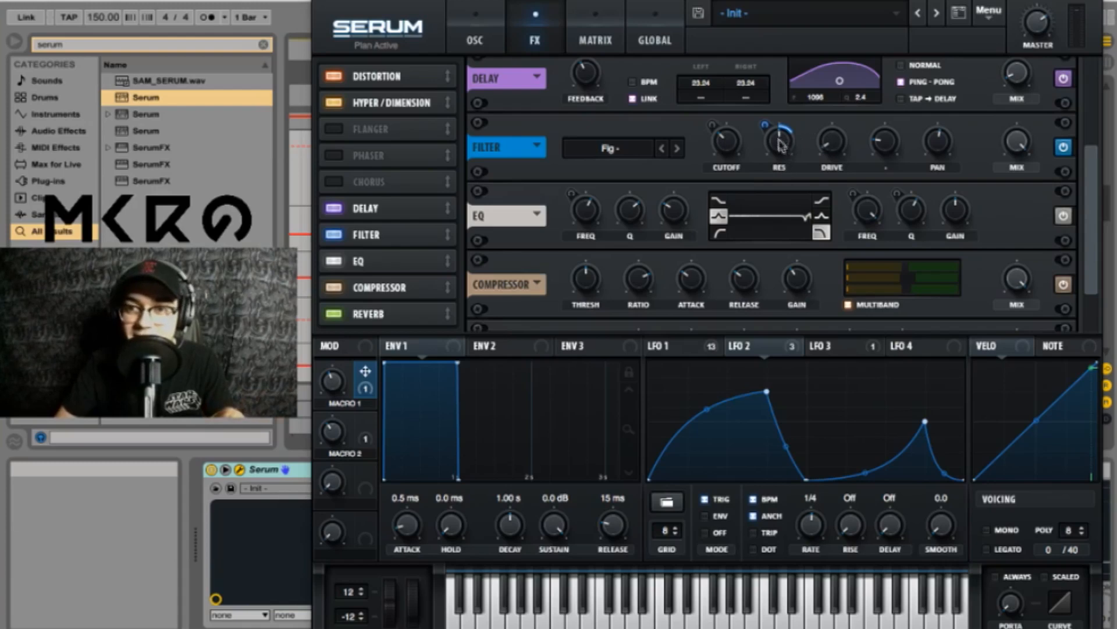
{"action": "left_click_drag", "start_coordinate": [1092, 167], "coordinate": [1089, 36]}
{"action": "left_click", "coordinate": [472, 40]}
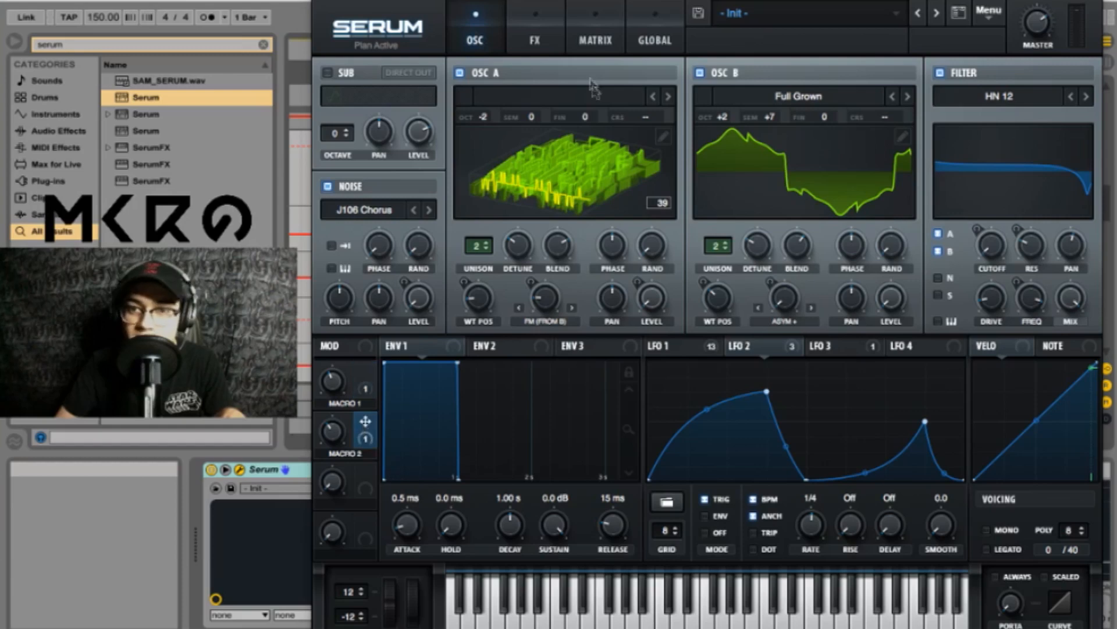
{"action": "left_click", "coordinate": [535, 38]}
{"action": "left_click_drag", "start_coordinate": [1092, 158], "coordinate": [1092, 228]}
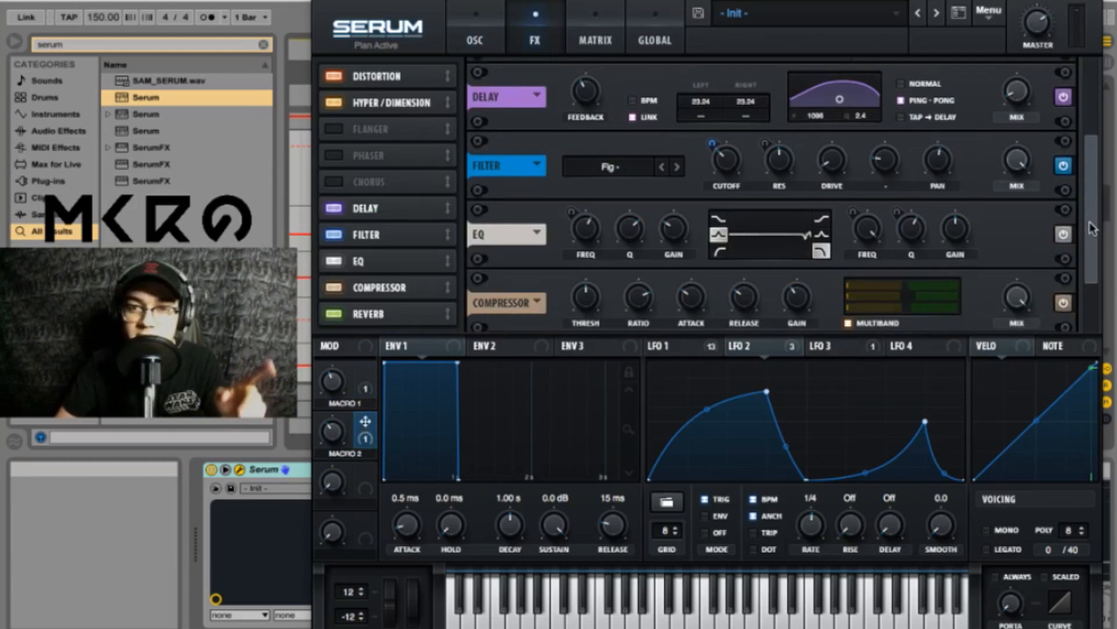
{"action": "scroll", "coordinate": [1092, 228], "scroll_direction": "up", "scroll_amount": 5}
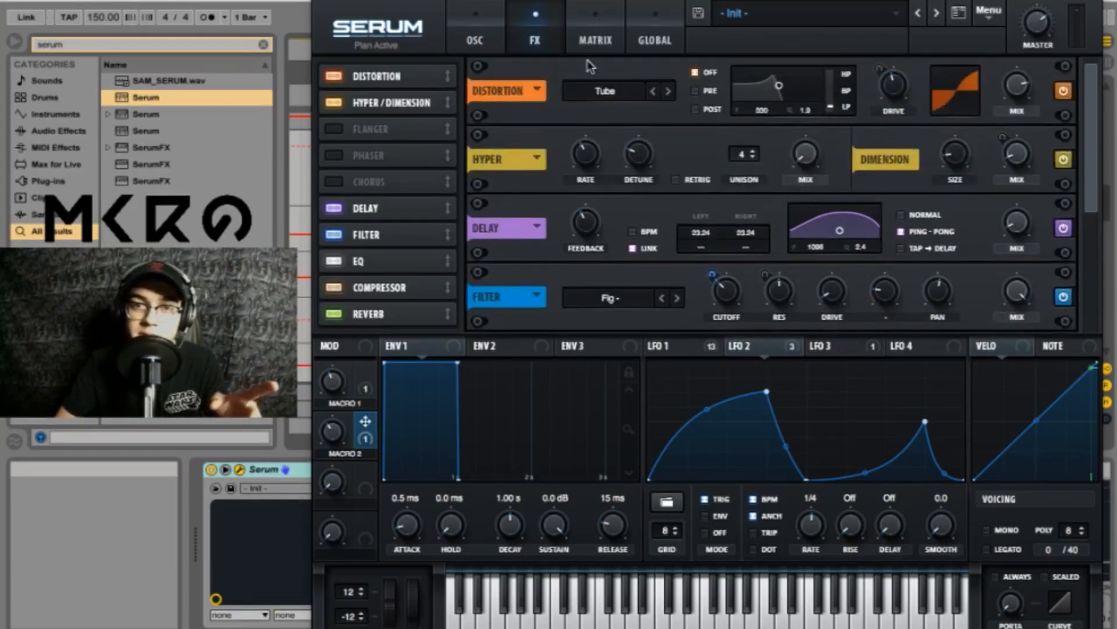
{"action": "left_click", "coordinate": [488, 30]}
{"action": "left_click_drag", "start_coordinate": [376, 2], "coordinate": [384, 0]}
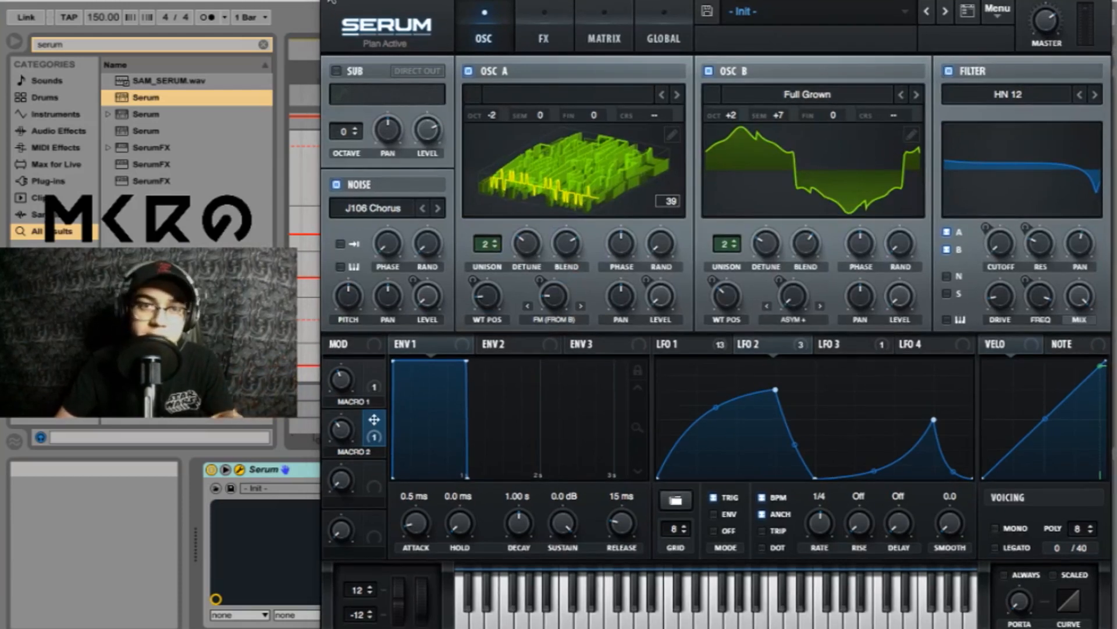
{"action": "left_click", "coordinate": [333, 3]}
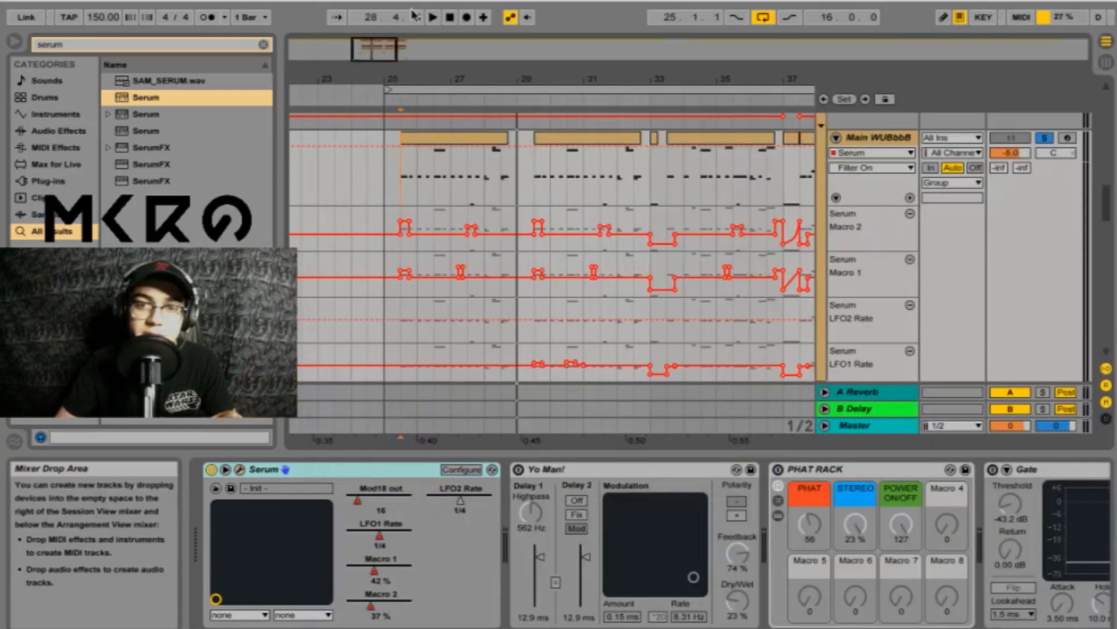
Switch on the Yo Man! chorus after Serum and compare the bass with and without it during playback.
{"action": "left_click", "coordinate": [518, 469]}
{"action": "key", "text": "space"}
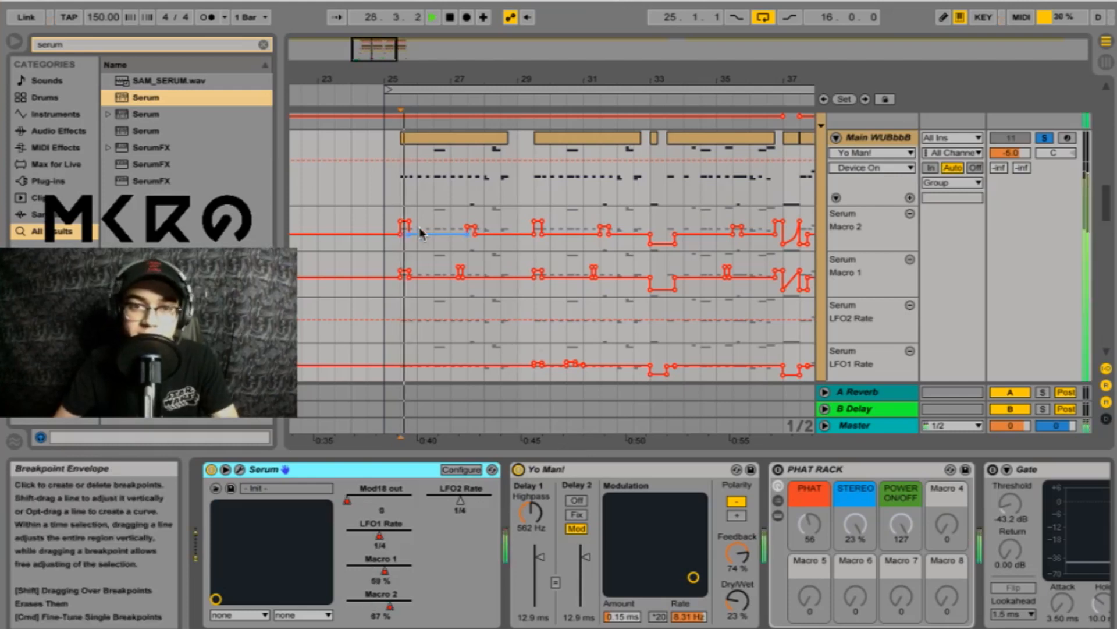
{"action": "key", "text": "space"}
{"action": "left_click", "coordinate": [519, 469]}
{"action": "key", "text": "space"}
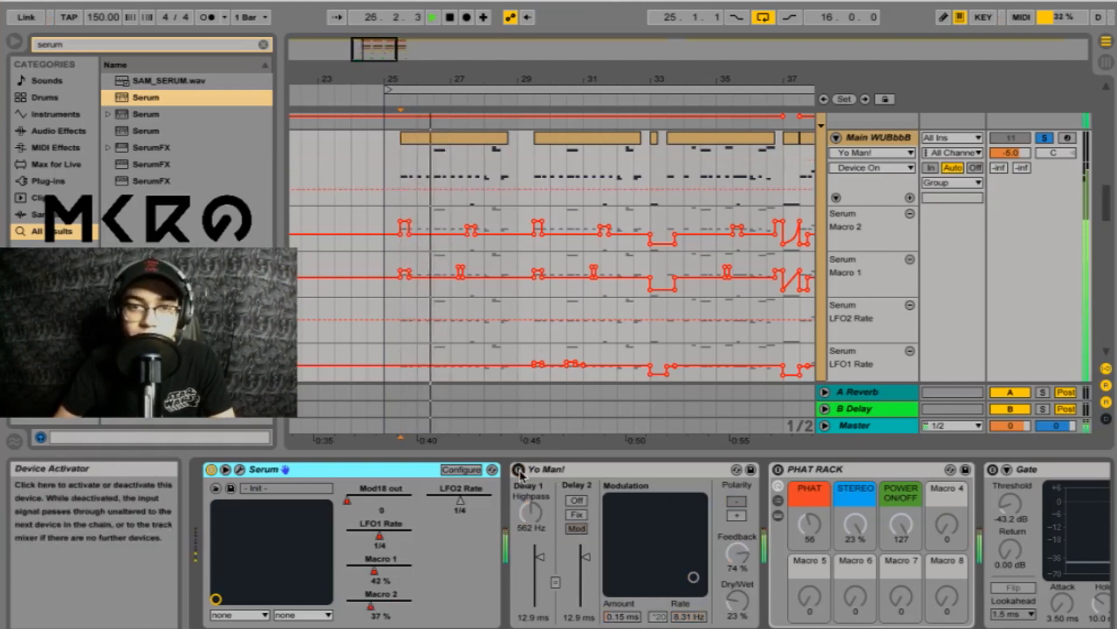
{"action": "left_click", "coordinate": [519, 469]}
{"action": "key", "text": "space"}
{"action": "key", "text": "space"}
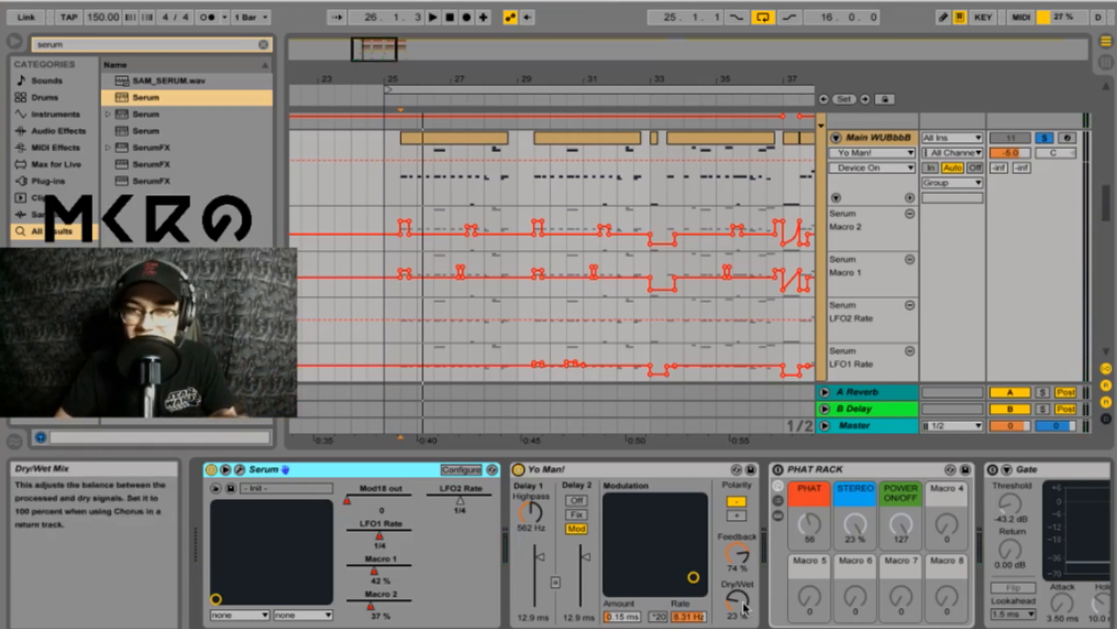
Try higher Dry/Wet amounts on the Yo Man! chorus during playback and return it to 23 %.
{"action": "left_click_drag", "start_coordinate": [745, 605], "coordinate": [745, 518]}
{"action": "left_click_drag", "start_coordinate": [745, 606], "coordinate": [744, 623]}
{"action": "key", "text": "space"}
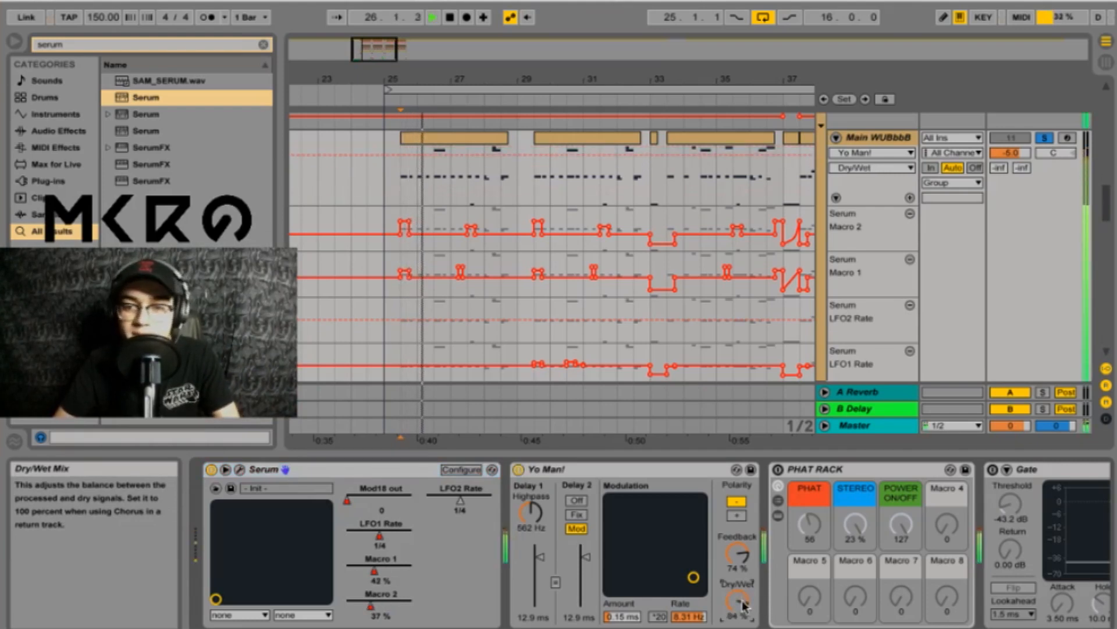
{"action": "left_click_drag", "start_coordinate": [745, 605], "coordinate": [745, 624]}
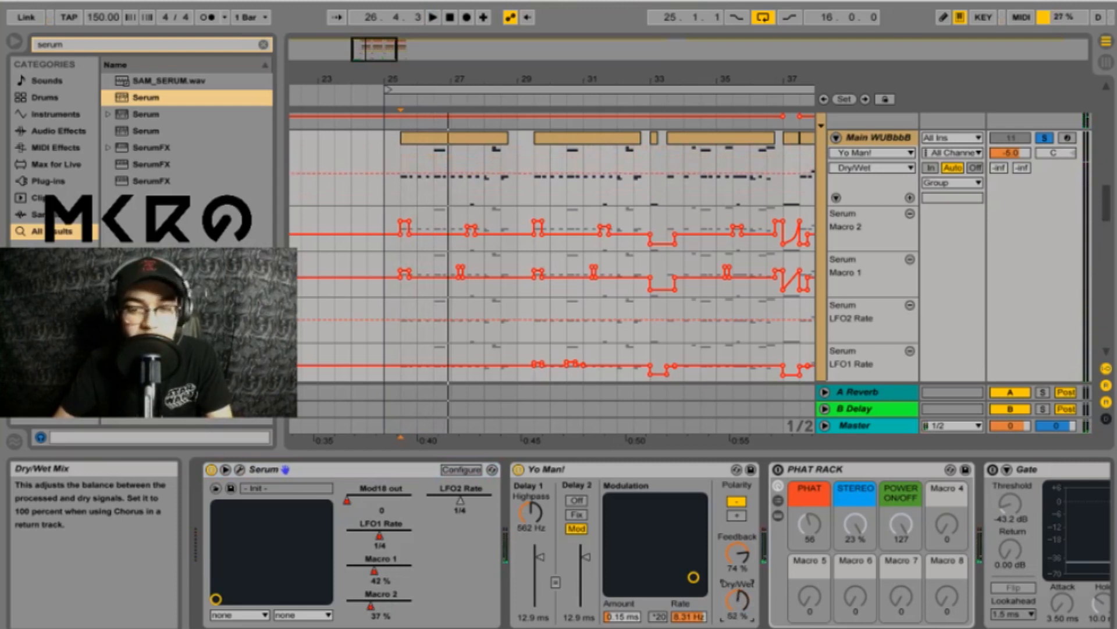
{"action": "left_click_drag", "start_coordinate": [745, 605], "coordinate": [745, 626]}
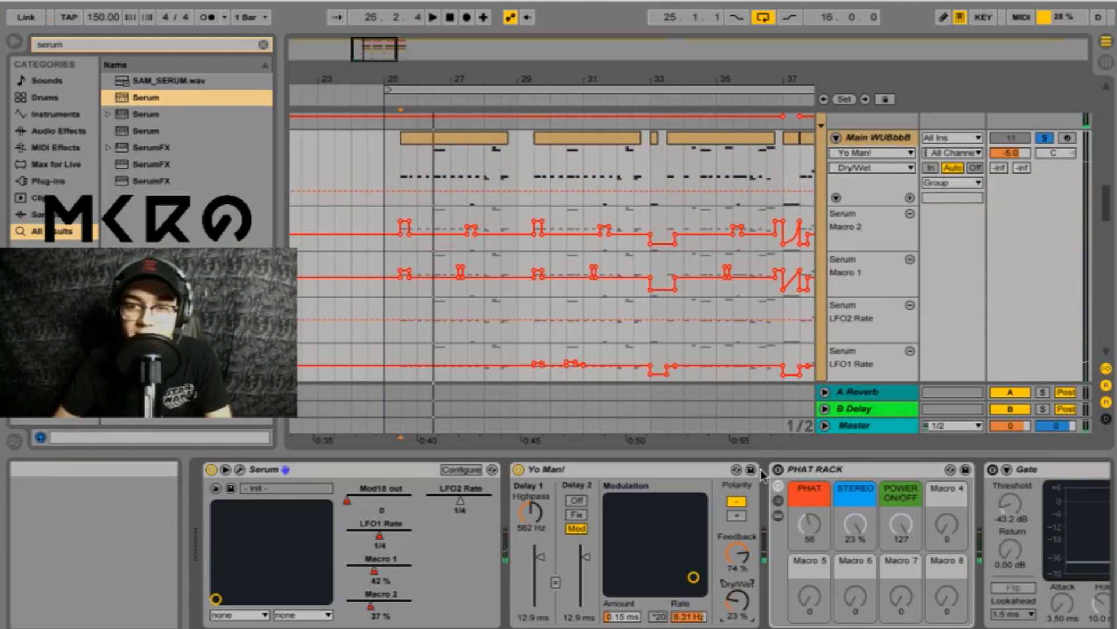
Switch on PHAT RACK after the chorus and play the bass through it.
{"action": "scroll", "coordinate": [757, 478], "scroll_direction": "right", "scroll_amount": 3}
{"action": "left_click", "coordinate": [585, 470]}
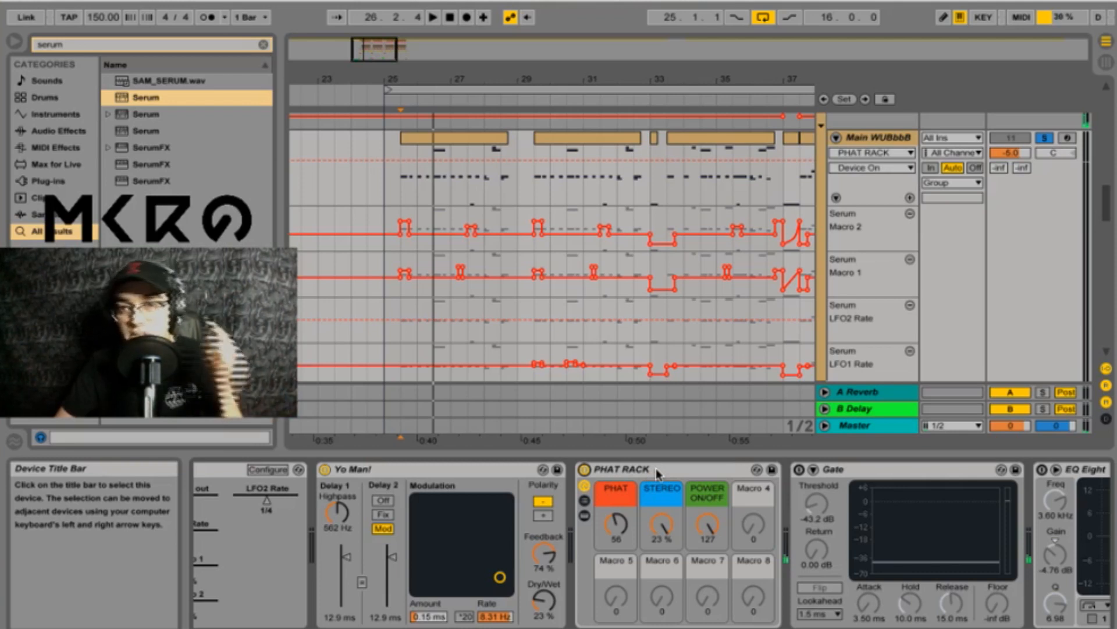
{"action": "key", "text": "space"}
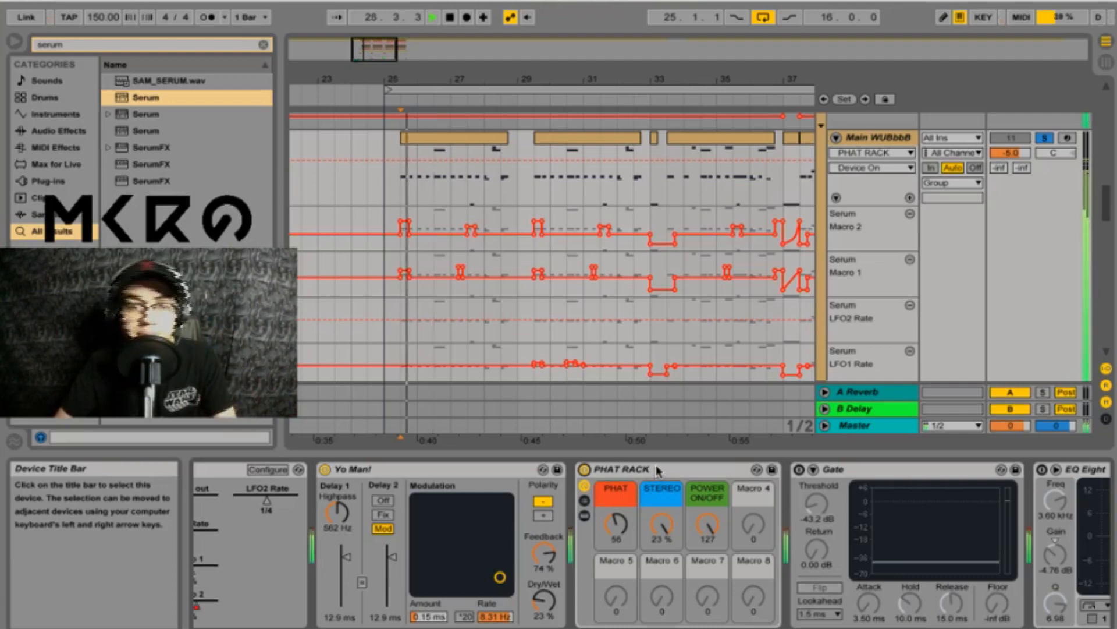
{"action": "scroll", "coordinate": [677, 505], "scroll_direction": "right", "scroll_amount": 2}
{"action": "key", "text": "space"}
Switch on the Gate after PHAT RACK and play the bass through it.
{"action": "left_click", "coordinate": [679, 470]}
{"action": "scroll", "coordinate": [709, 495], "scroll_direction": "right", "scroll_amount": 3}
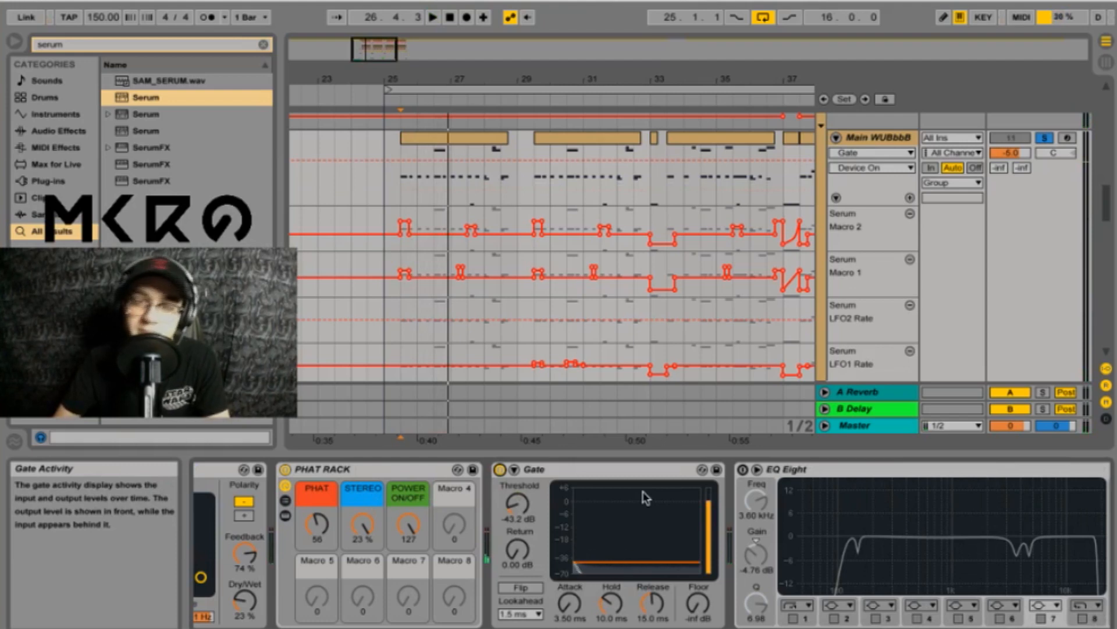
{"action": "key", "text": "space"}
{"action": "scroll", "coordinate": [582, 489], "scroll_direction": "right", "scroll_amount": 2}
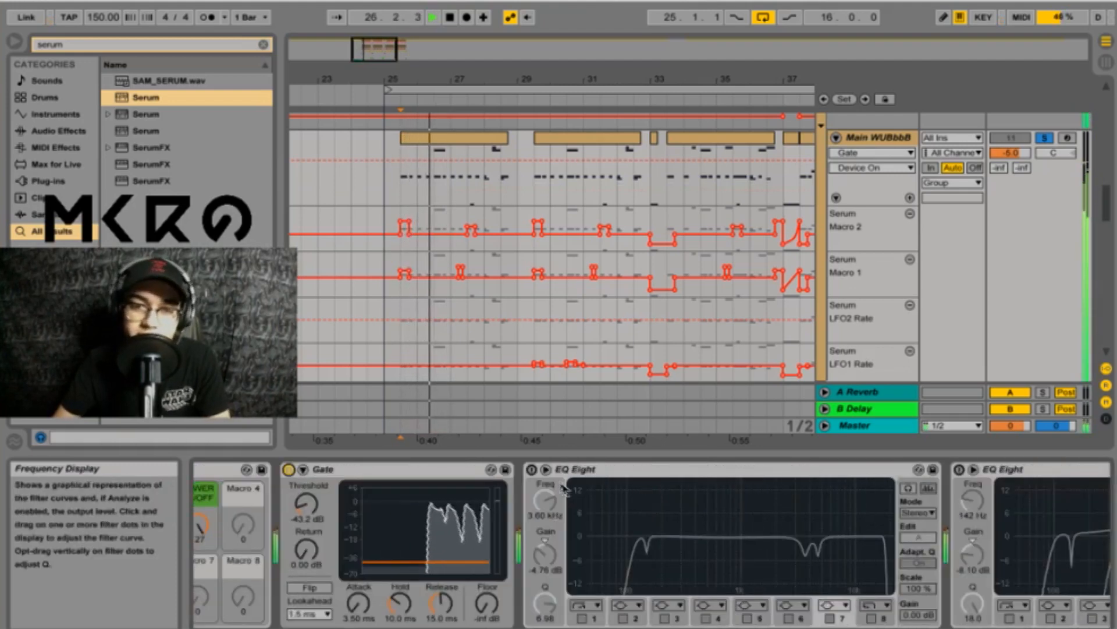
Switch on the first EQ Eight after the Gate and bring the second EQ Eight into view.
{"action": "left_click", "coordinate": [532, 469]}
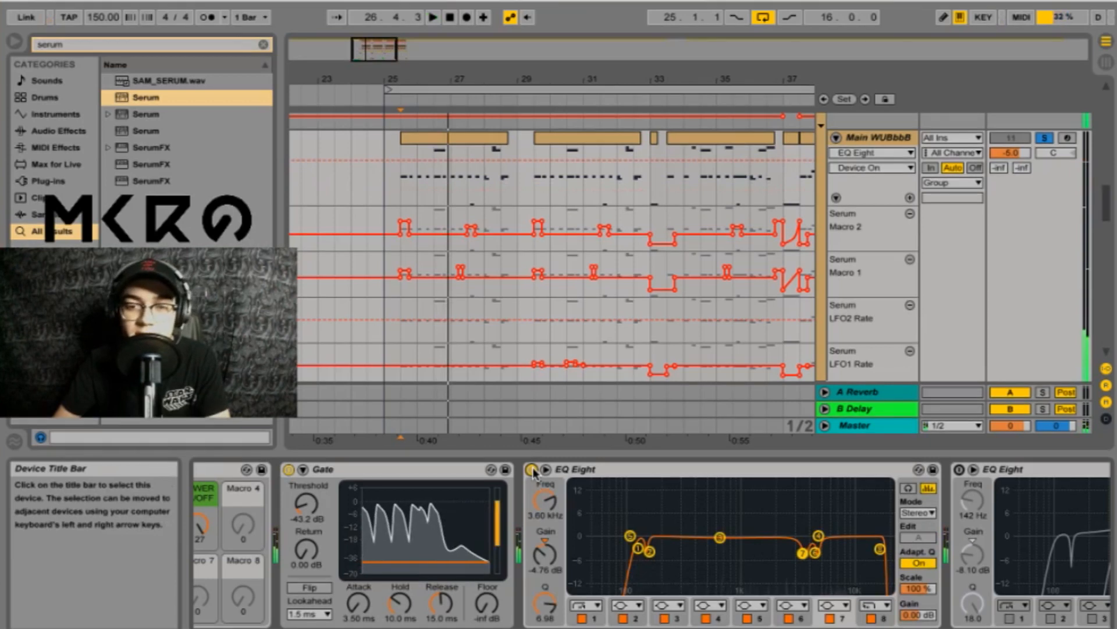
{"action": "scroll", "coordinate": [700, 563], "scroll_direction": "right", "scroll_amount": 2}
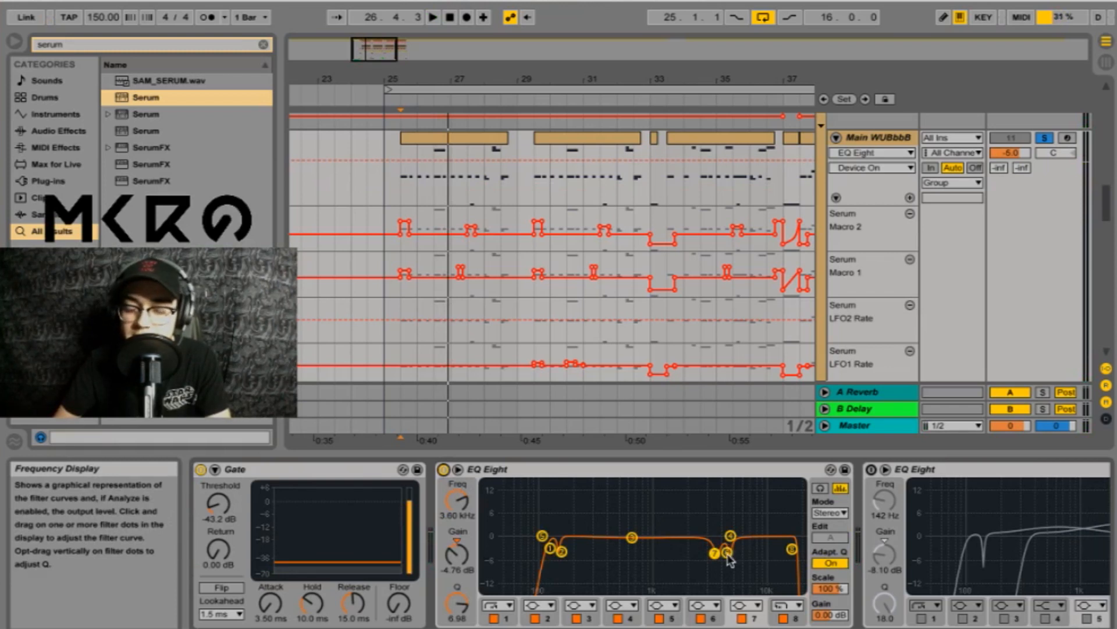
{"action": "scroll", "coordinate": [715, 543], "scroll_direction": "right", "scroll_amount": 4}
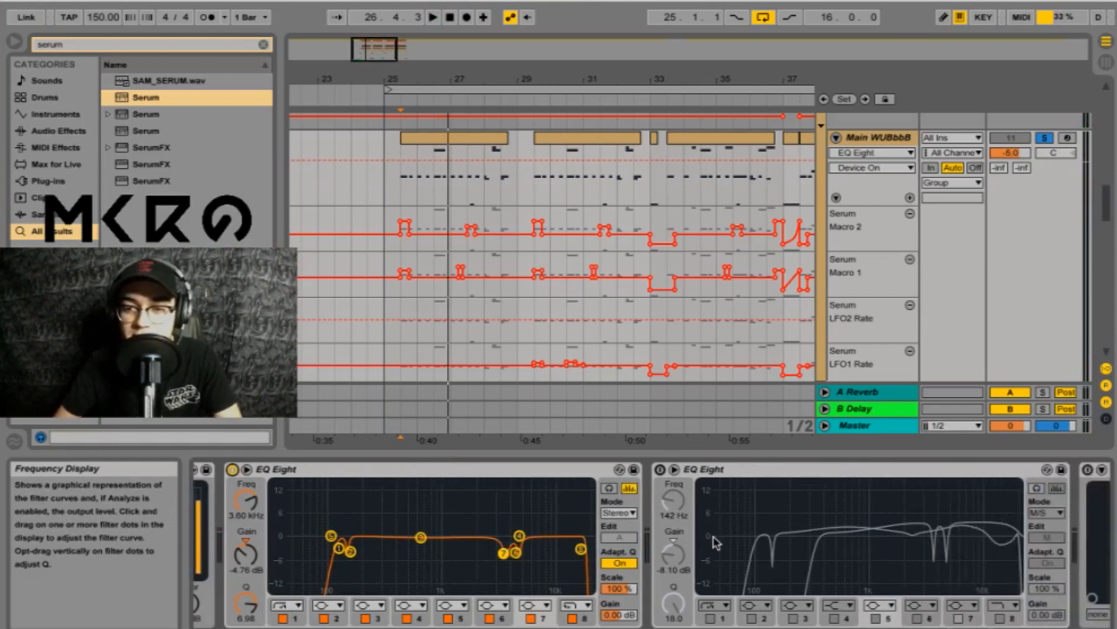
Switch on the second EQ Eight and the Ozone 5 Imager, playing the bass with the Imager's window open before closing it.
{"action": "scroll", "coordinate": [750, 507], "scroll_direction": "right", "scroll_amount": 5}
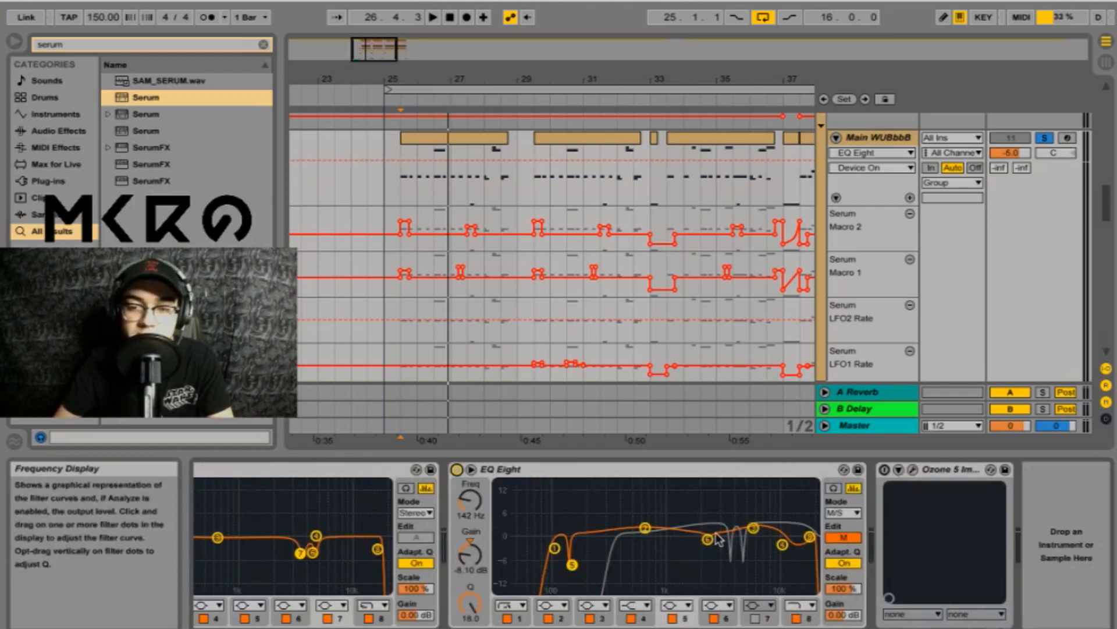
{"action": "left_click", "coordinate": [884, 469]}
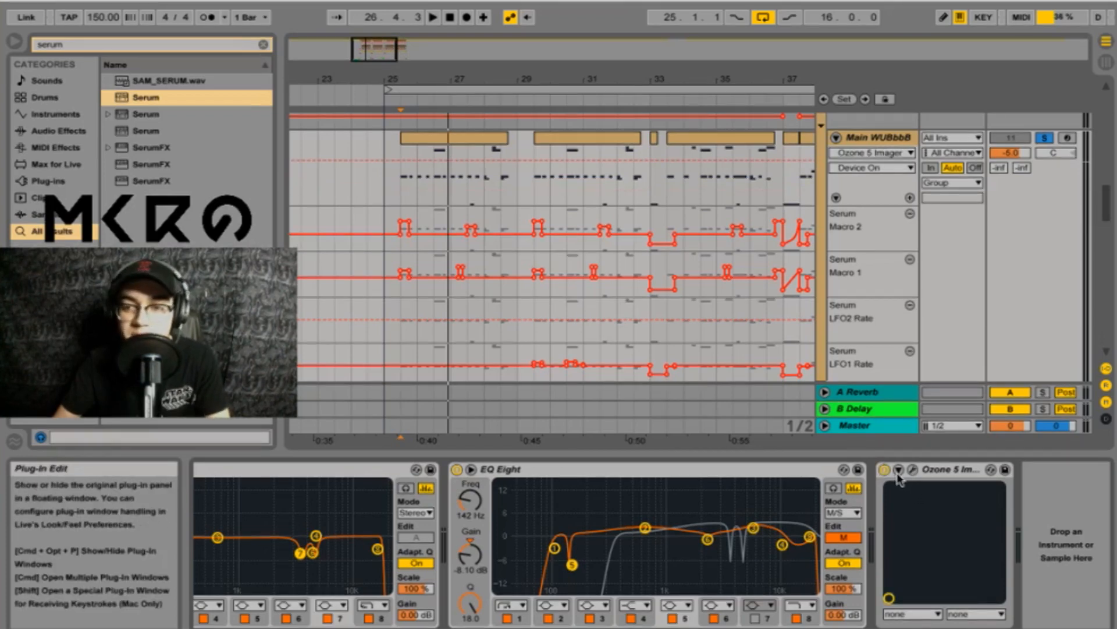
{"action": "left_click", "coordinate": [898, 471]}
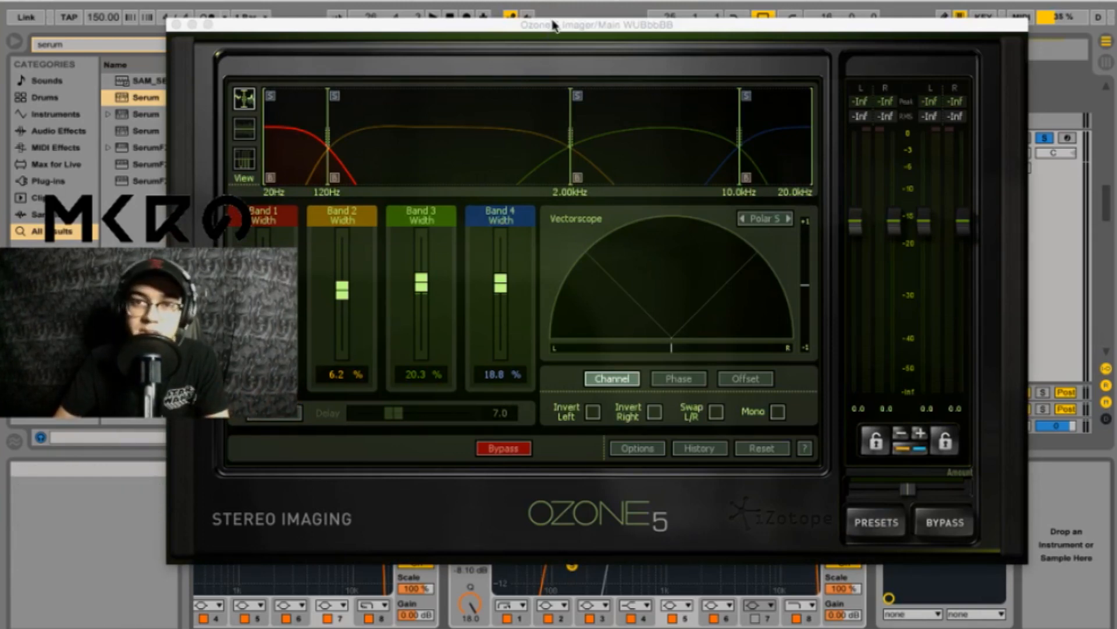
{"action": "key", "text": "space"}
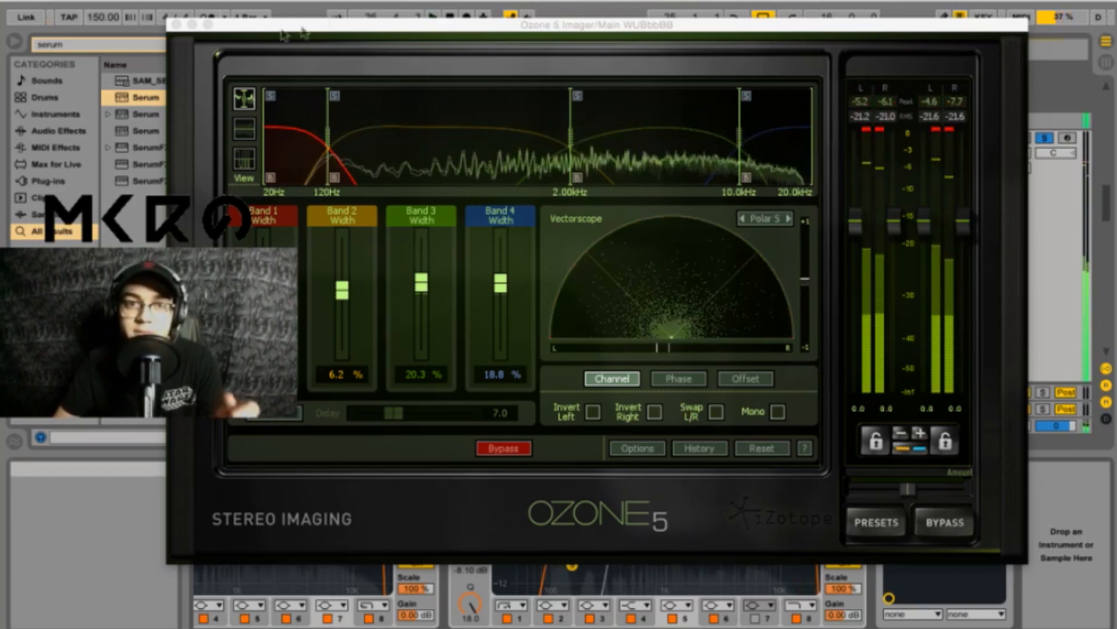
{"action": "left_click", "coordinate": [176, 24]}
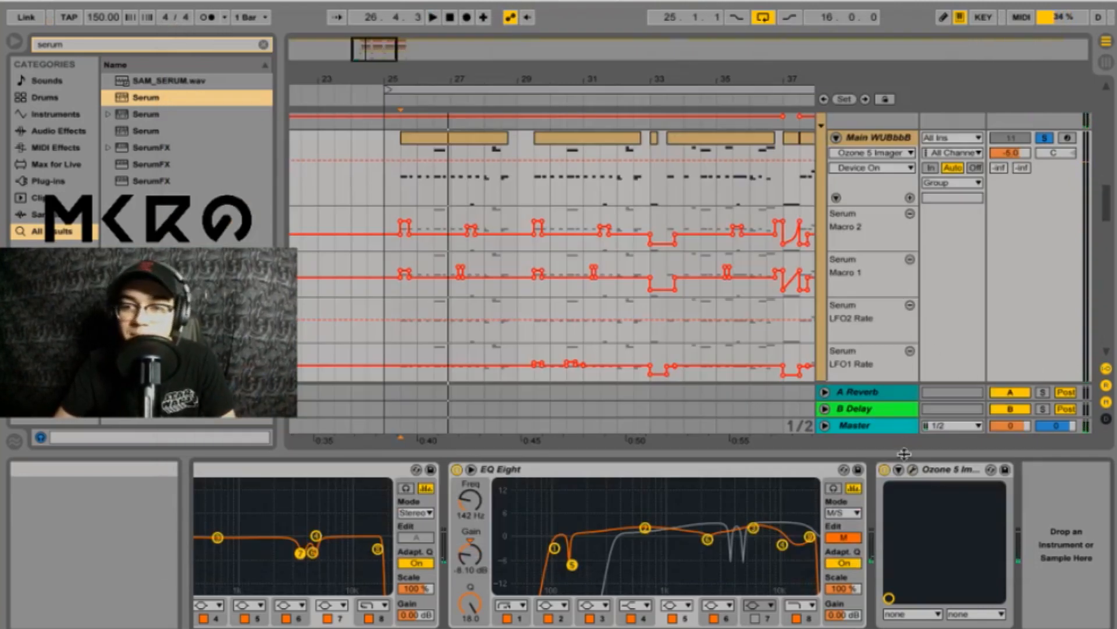
{"action": "left_click_drag", "start_coordinate": [904, 453], "coordinate": [907, 458]}
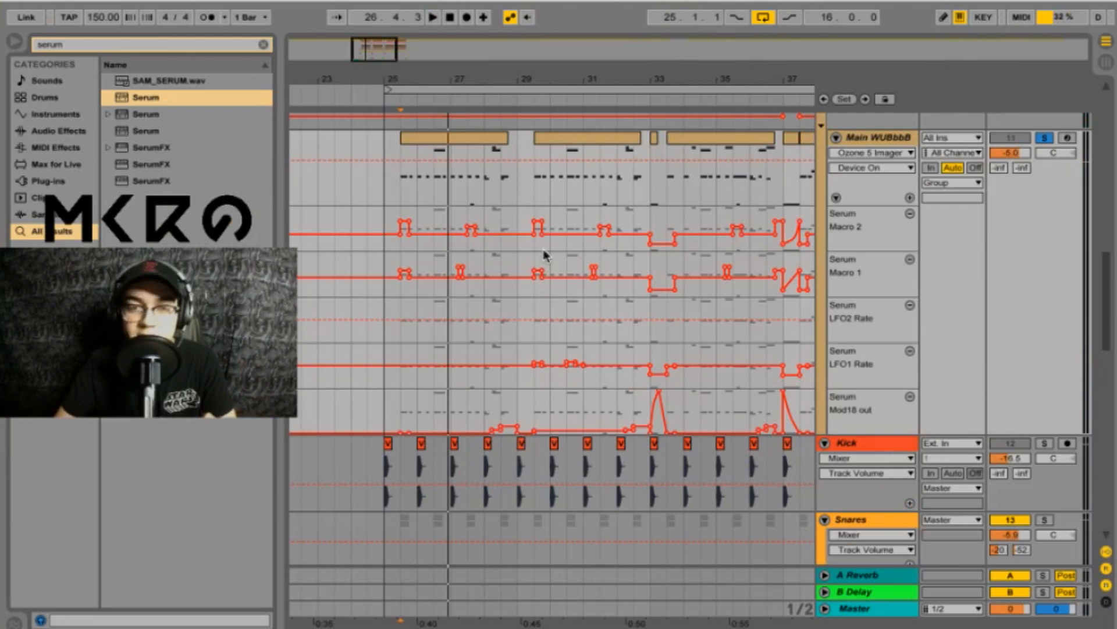
Play the Main WUBbbB bass with its full effects chain from bar 25, and again from bars 33, 37 and 40.
{"action": "left_click", "coordinate": [406, 213]}
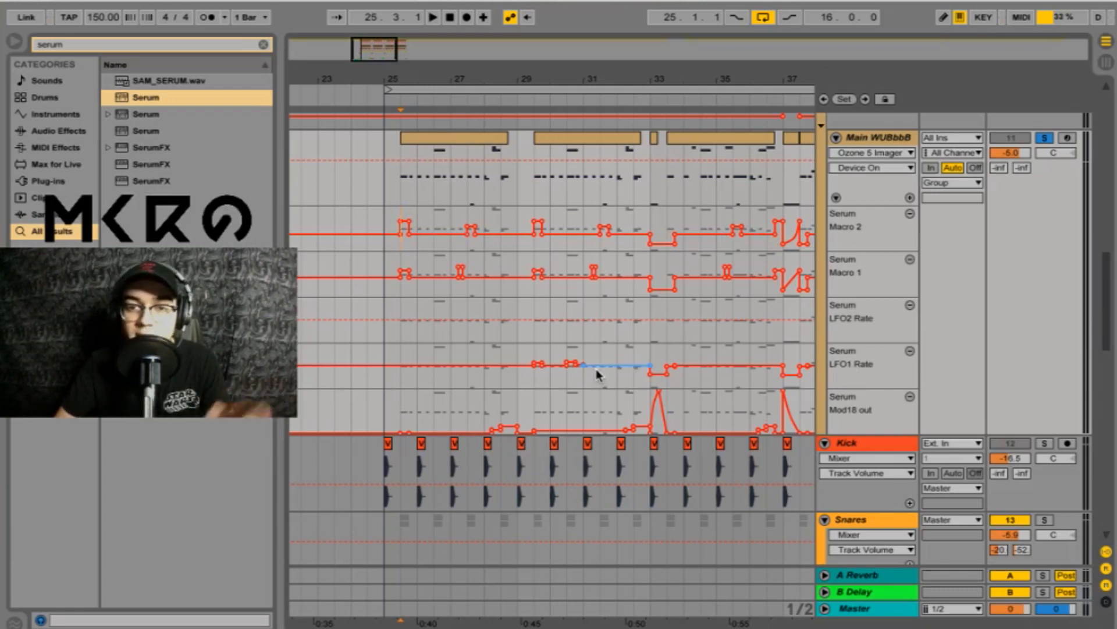
{"action": "key", "text": "space"}
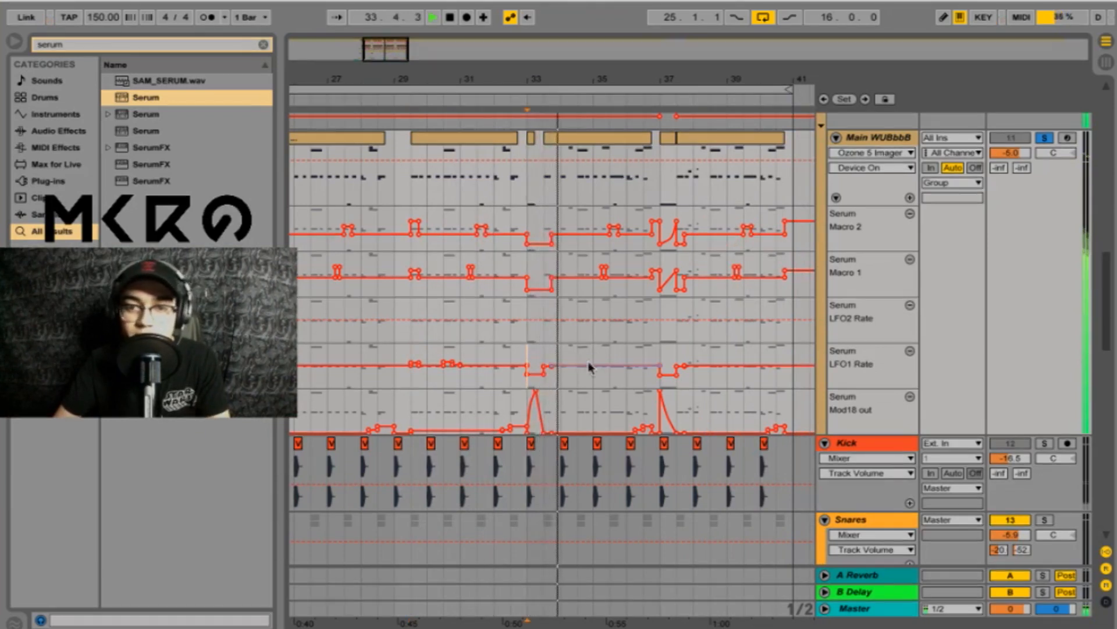
{"action": "key", "text": "space"}
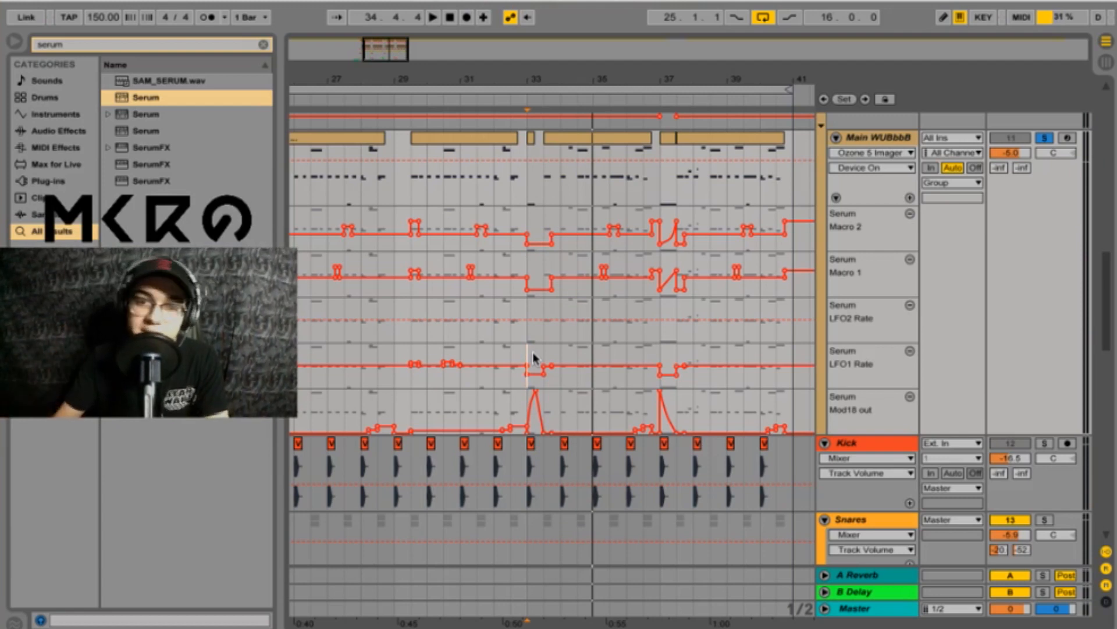
{"action": "key", "text": "space"}
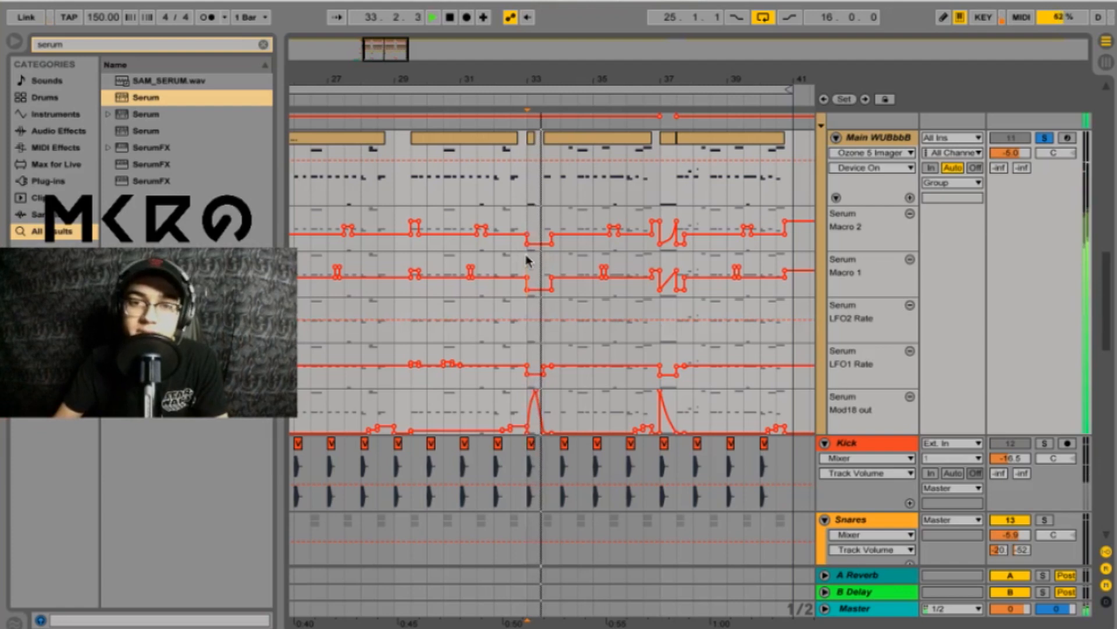
{"action": "left_click", "coordinate": [661, 263]}
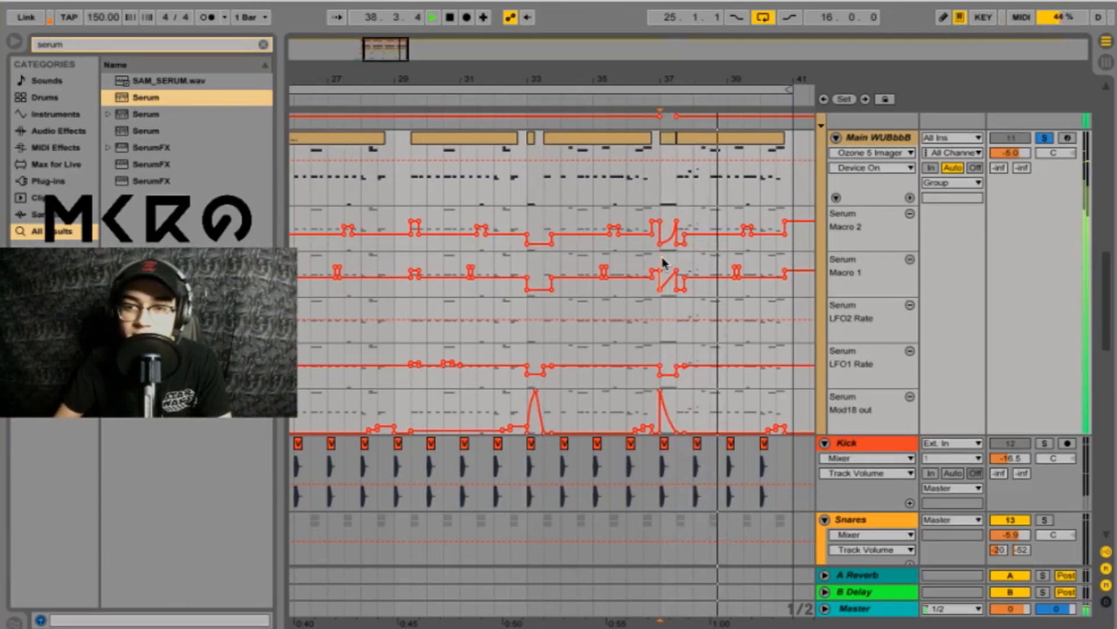
{"action": "left_click", "coordinate": [760, 262]}
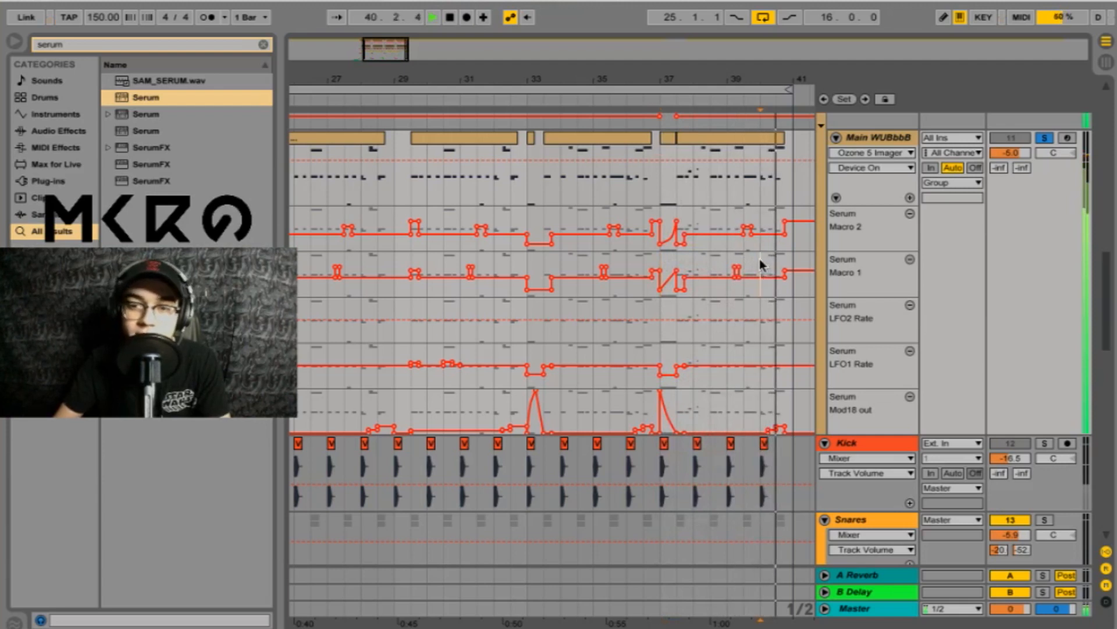
{"action": "key", "text": "space"}
Examine the MIDI notes of the first Main WUBbbB clip while playing it, and close the note editor.
{"action": "scroll", "coordinate": [559, 154], "scroll_direction": "left", "scroll_amount": 4}
{"action": "left_click", "coordinate": [492, 138]}
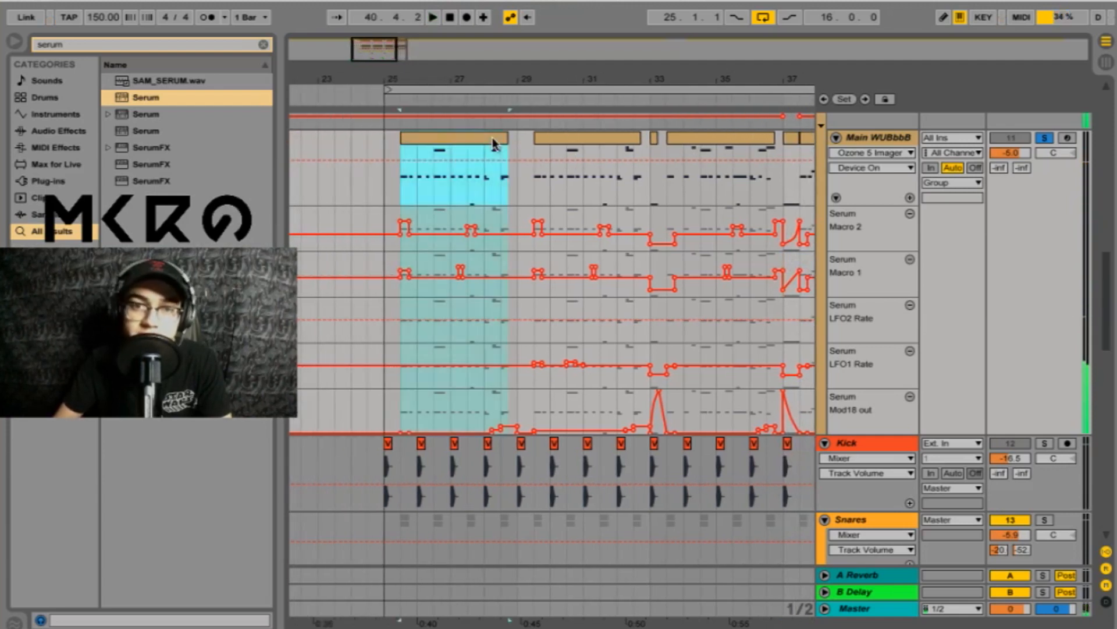
{"action": "double_click", "coordinate": [492, 143]}
{"action": "left_click", "coordinate": [741, 503]}
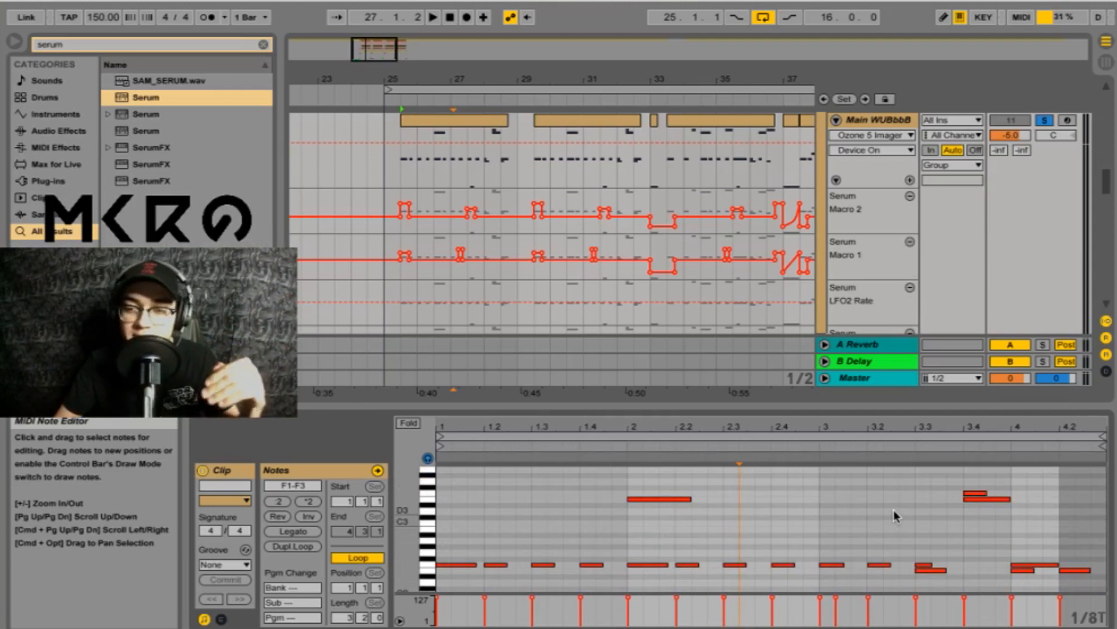
{"action": "left_click", "coordinate": [400, 165]}
{"action": "left_click_drag", "start_coordinate": [401, 168], "coordinate": [510, 169]}
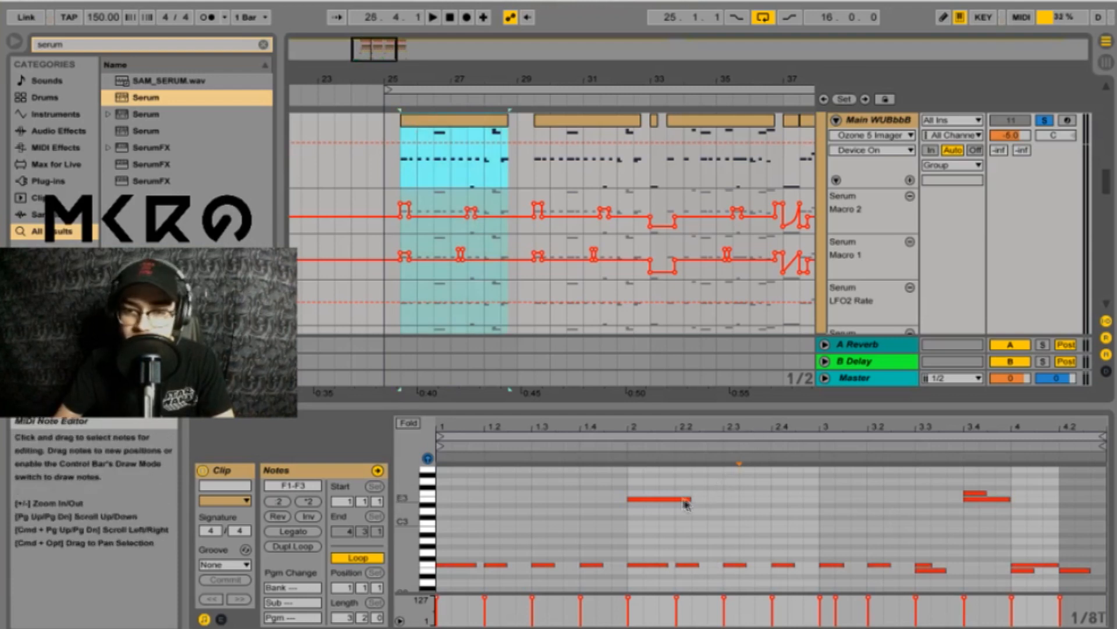
{"action": "key", "text": "space"}
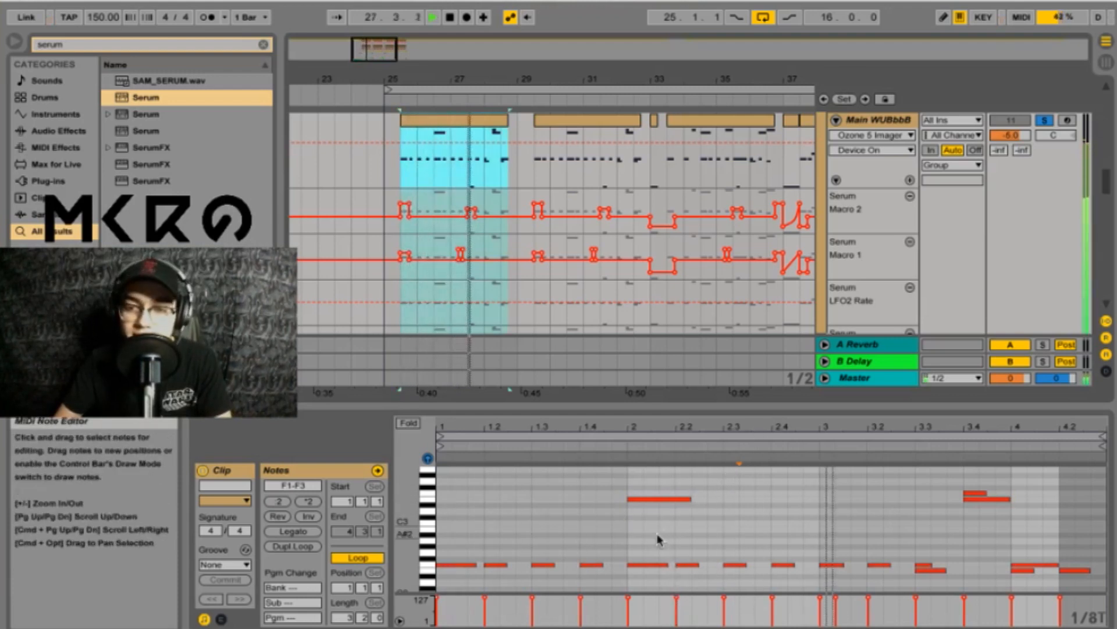
{"action": "key", "text": "space"}
{"action": "double_click", "coordinate": [634, 406]}
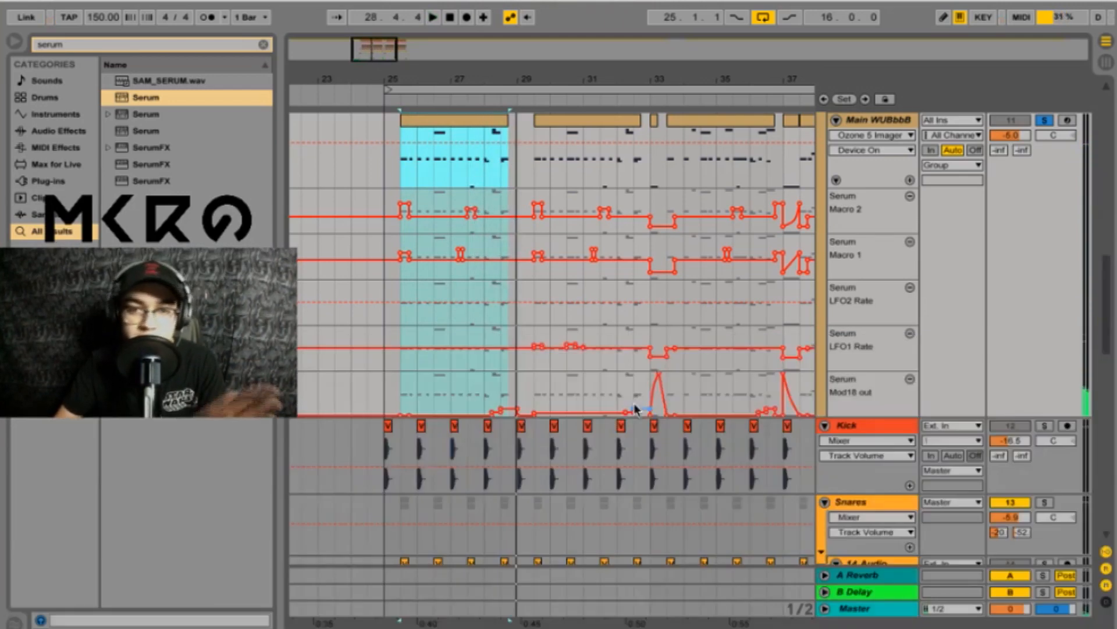
Play the bass from bar 37 with the Auto Pan automation of the New BAUSES group in view.
{"action": "scroll", "coordinate": [612, 379], "scroll_direction": "up", "scroll_amount": 5}
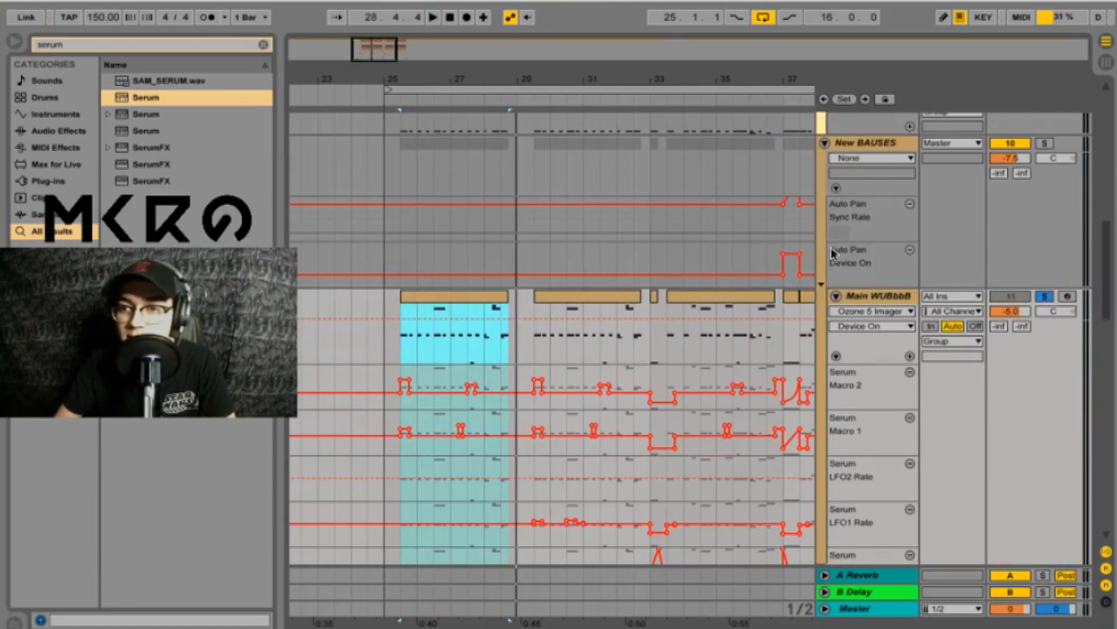
{"action": "scroll", "coordinate": [833, 252], "scroll_direction": "up", "scroll_amount": 1}
{"action": "scroll", "coordinate": [664, 260], "scroll_direction": "right", "scroll_amount": 3}
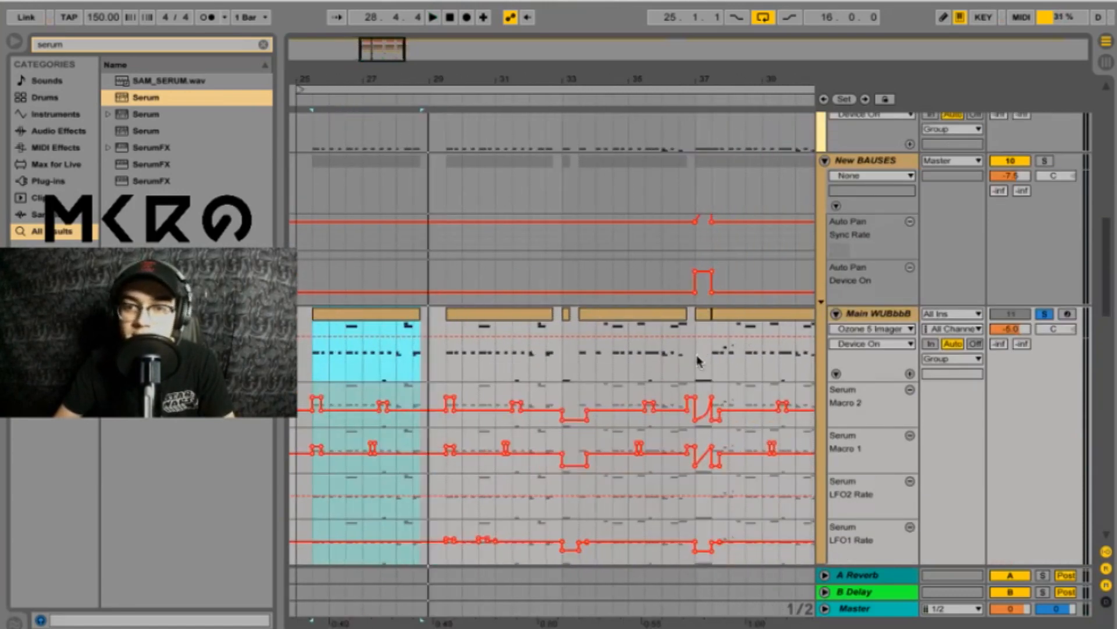
{"action": "left_click", "coordinate": [698, 357]}
{"action": "key", "text": "space"}
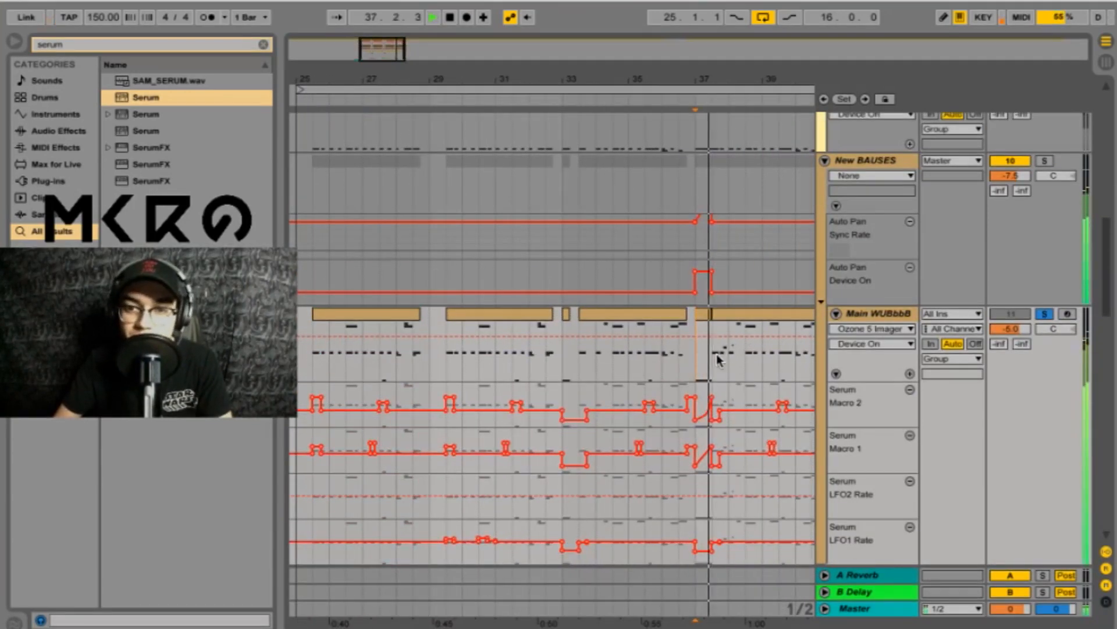
Stop playback and show the New BAUSES group's device chain, from the sidechained compressors through to the Auto Pan.
{"action": "scroll", "coordinate": [719, 361], "scroll_direction": "up", "scroll_amount": 5}
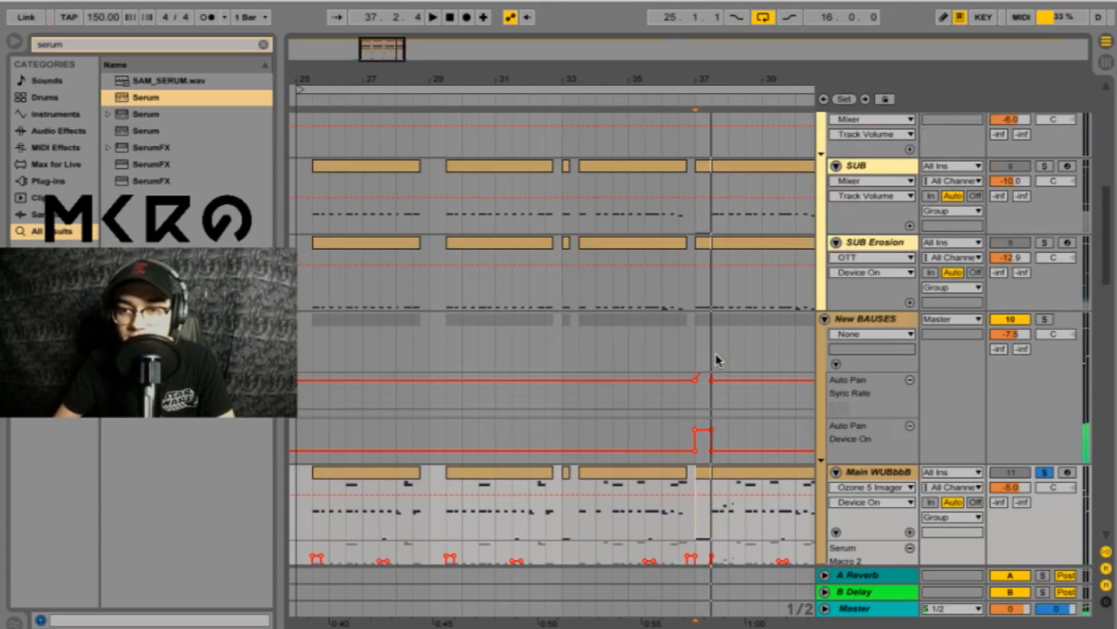
{"action": "double_click", "coordinate": [866, 316]}
{"action": "scroll", "coordinate": [737, 526], "scroll_direction": "right", "scroll_amount": 5}
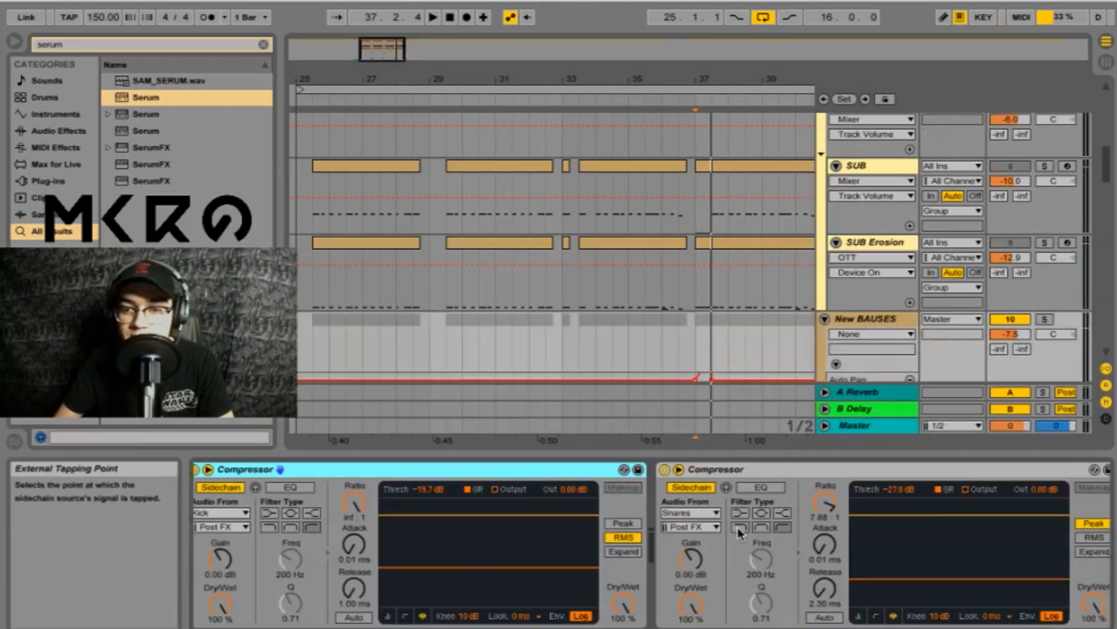
{"action": "scroll", "coordinate": [742, 345], "scroll_direction": "down", "scroll_amount": 10}
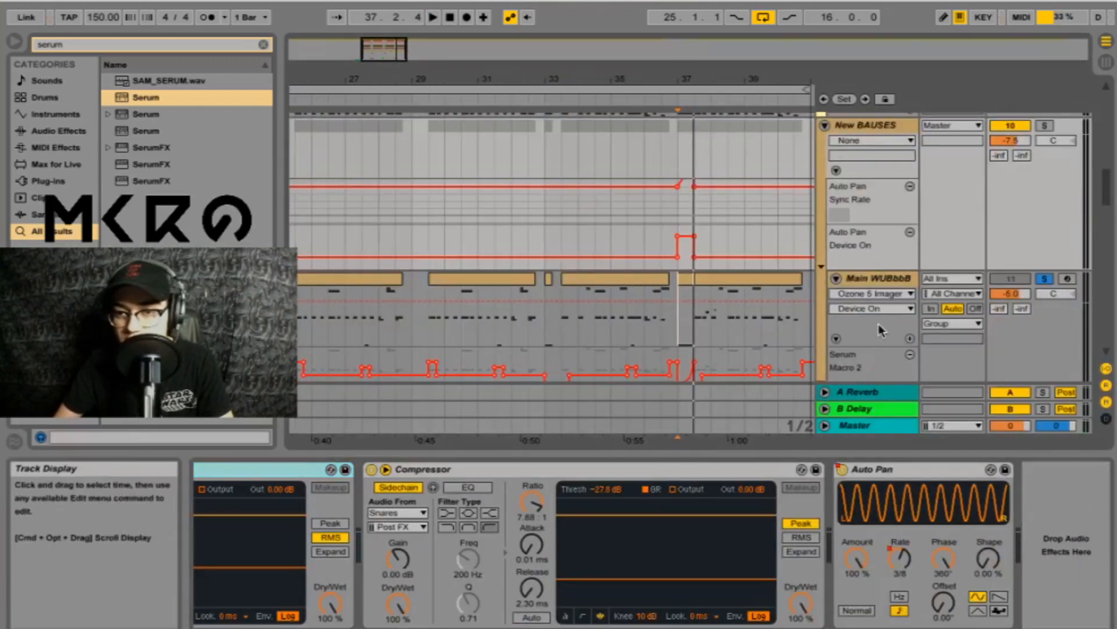
{"action": "scroll", "coordinate": [797, 279], "scroll_direction": "up", "scroll_amount": 5}
{"action": "scroll", "coordinate": [797, 279], "scroll_direction": "down", "scroll_amount": 1}
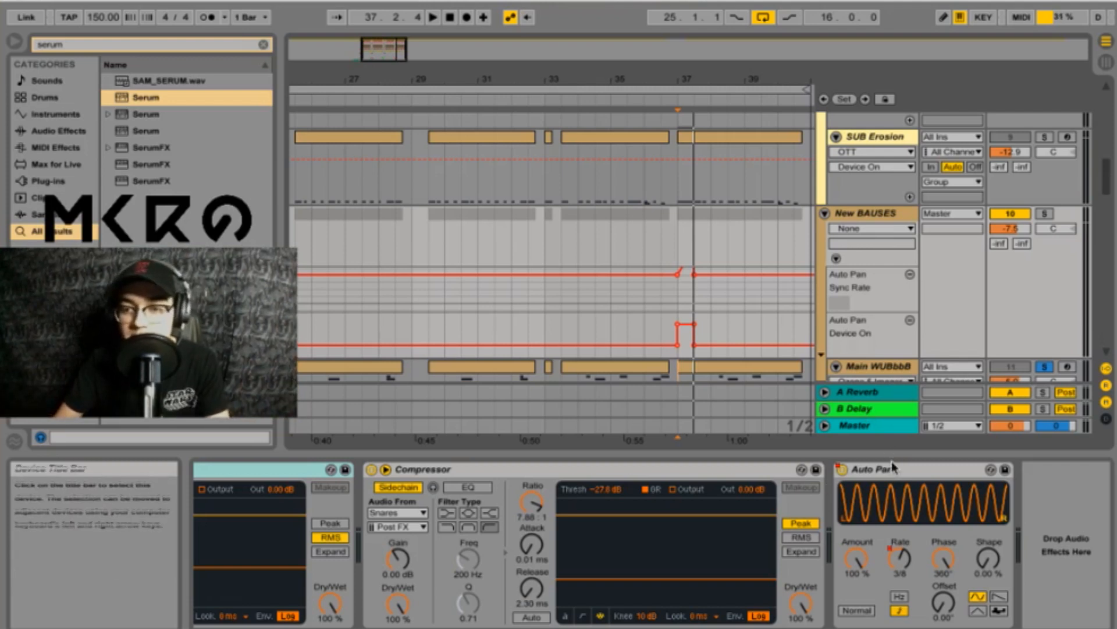
Search the browser for auto pan, clear the search, and select the Phase control of the New BAUSES Auto Pan.
{"action": "left_click", "coordinate": [264, 44]}
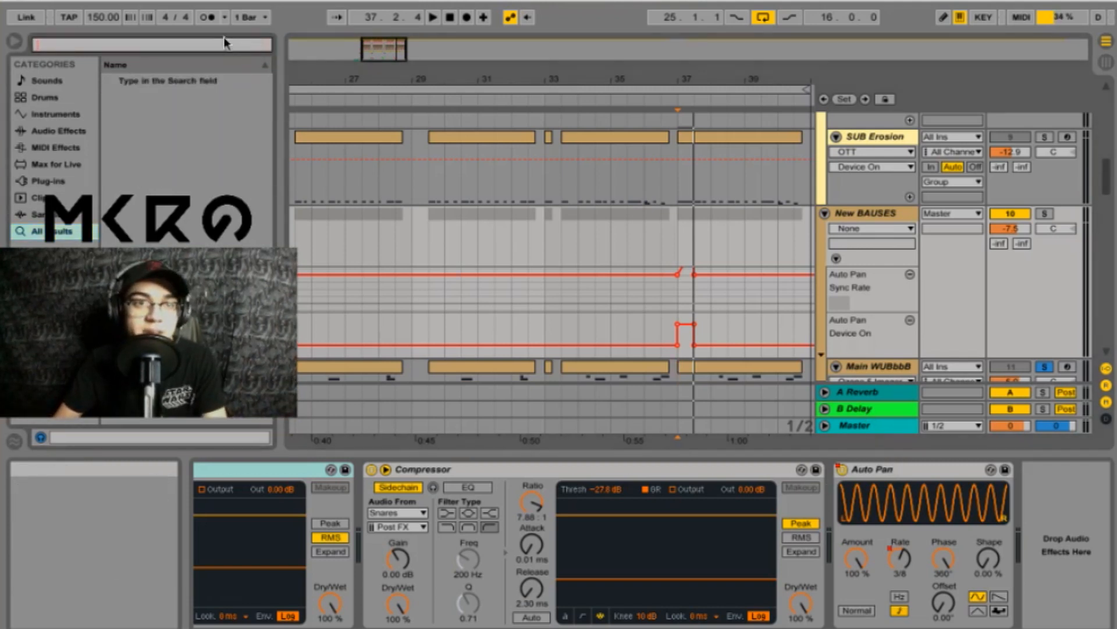
{"action": "type", "text": "auto pan"}
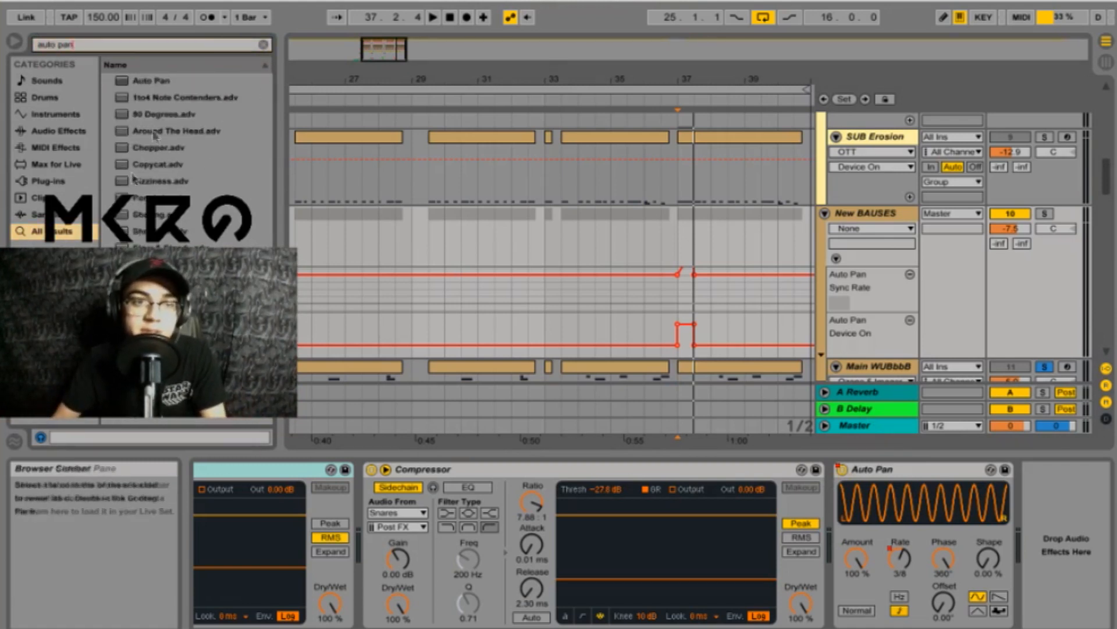
{"action": "left_click", "coordinate": [263, 44]}
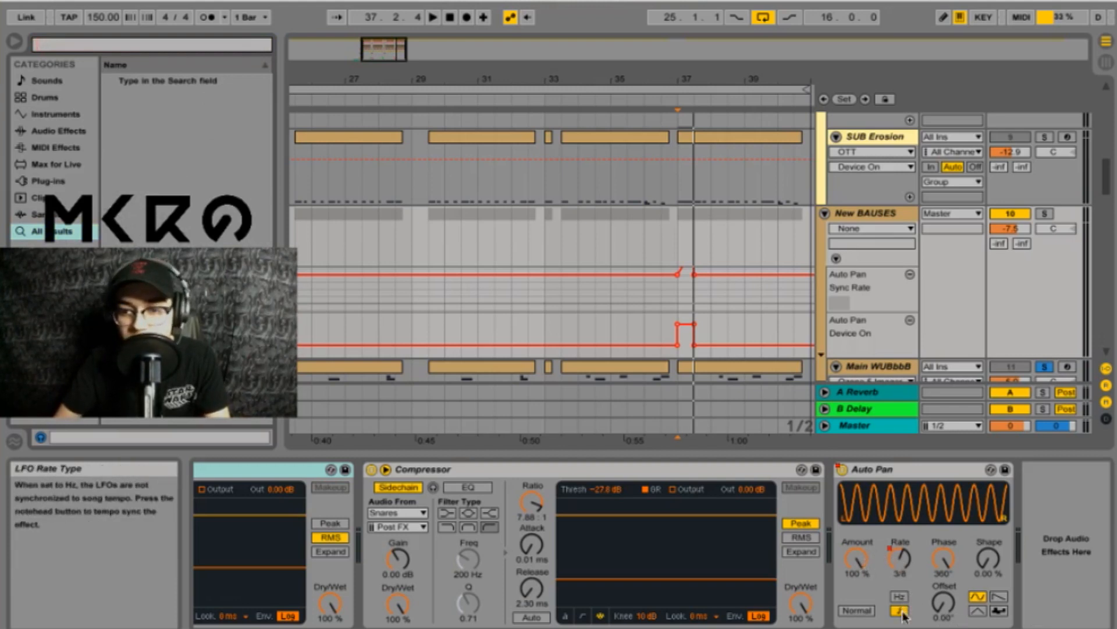
{"action": "mouse_move", "coordinate": [944, 559]}
{"action": "left_mouse_down"}
{"action": "mouse_move", "coordinate": [944, 606]}
{"action": "mouse_move", "coordinate": [943, 553]}
{"action": "left_mouse_up"}
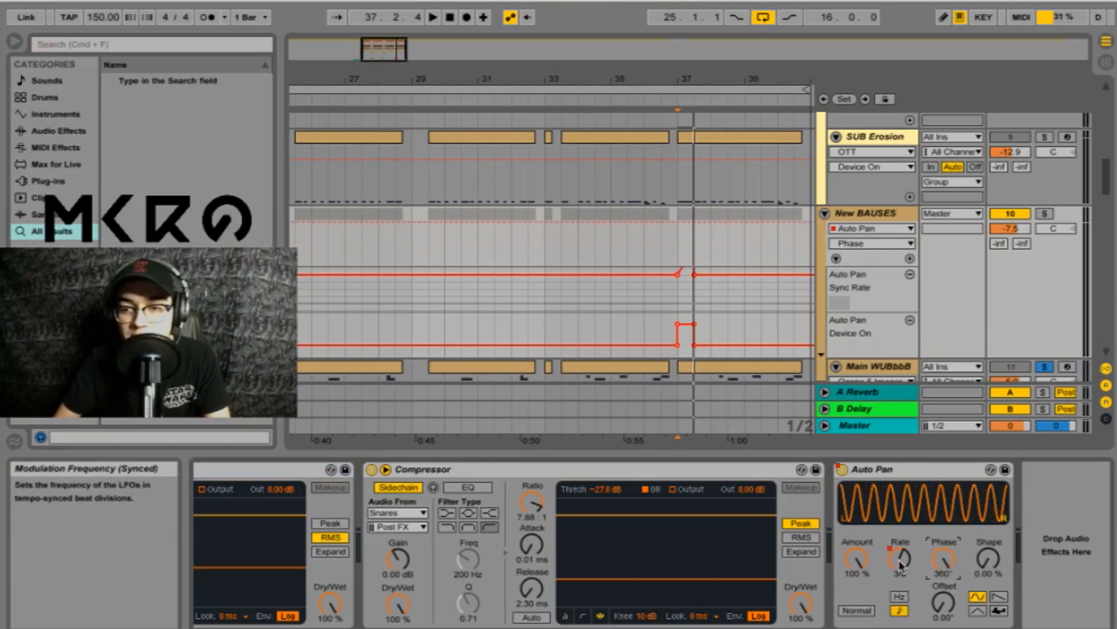
Hide the device chain, enlarge the Auto Pan Sync Rate automation lane on New BAUSES, and play from bar 36.
{"action": "left_click", "coordinate": [856, 455]}
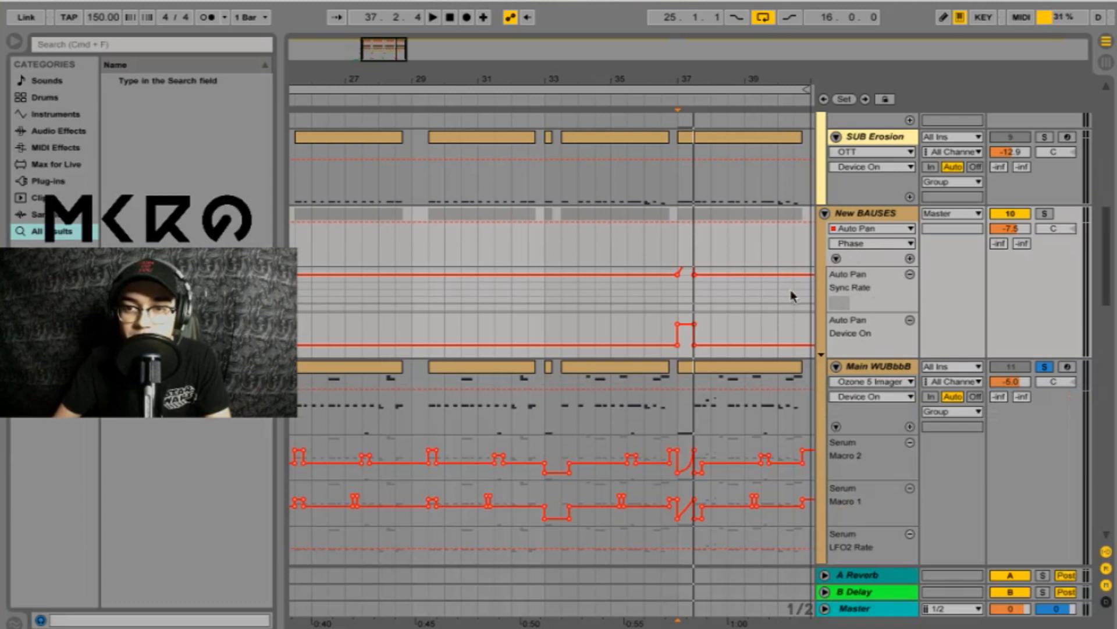
{"action": "scroll", "coordinate": [866, 301], "scroll_direction": "up", "scroll_amount": 1}
{"action": "scroll", "coordinate": [725, 332], "scroll_direction": "up", "scroll_amount": 5}
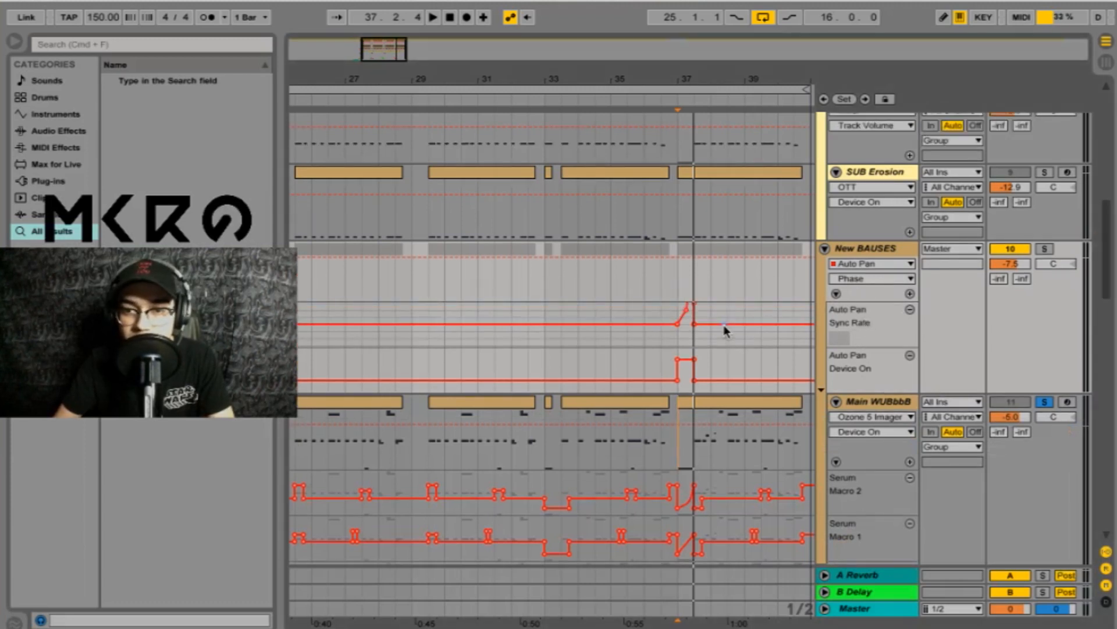
{"action": "left_click_drag", "start_coordinate": [857, 347], "coordinate": [857, 437]}
{"action": "left_click", "coordinate": [644, 360]}
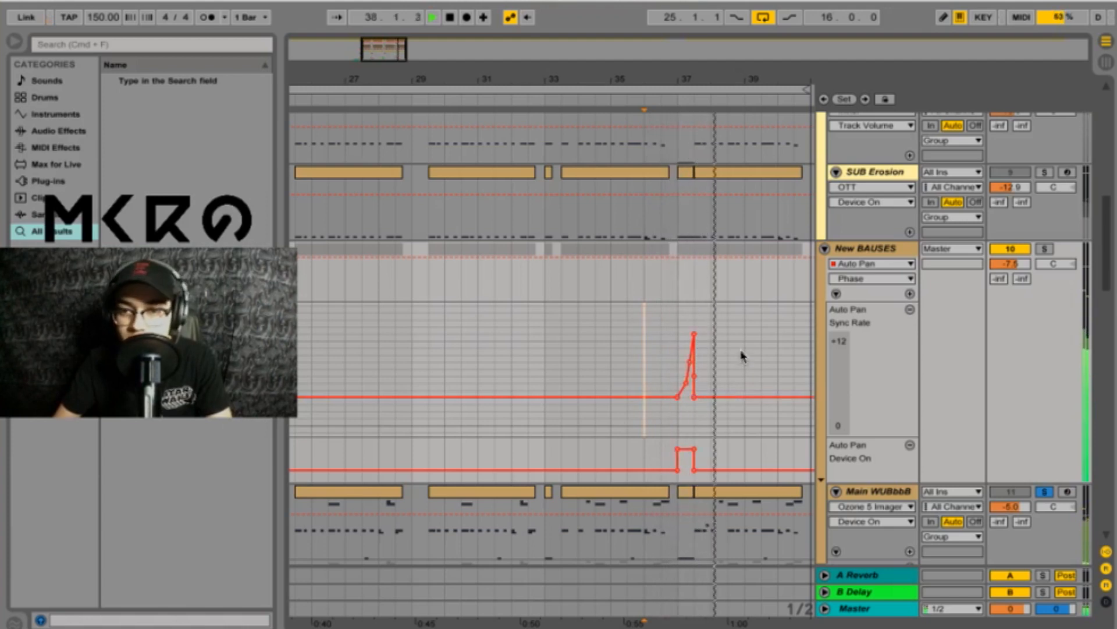
{"action": "key", "text": "space"}
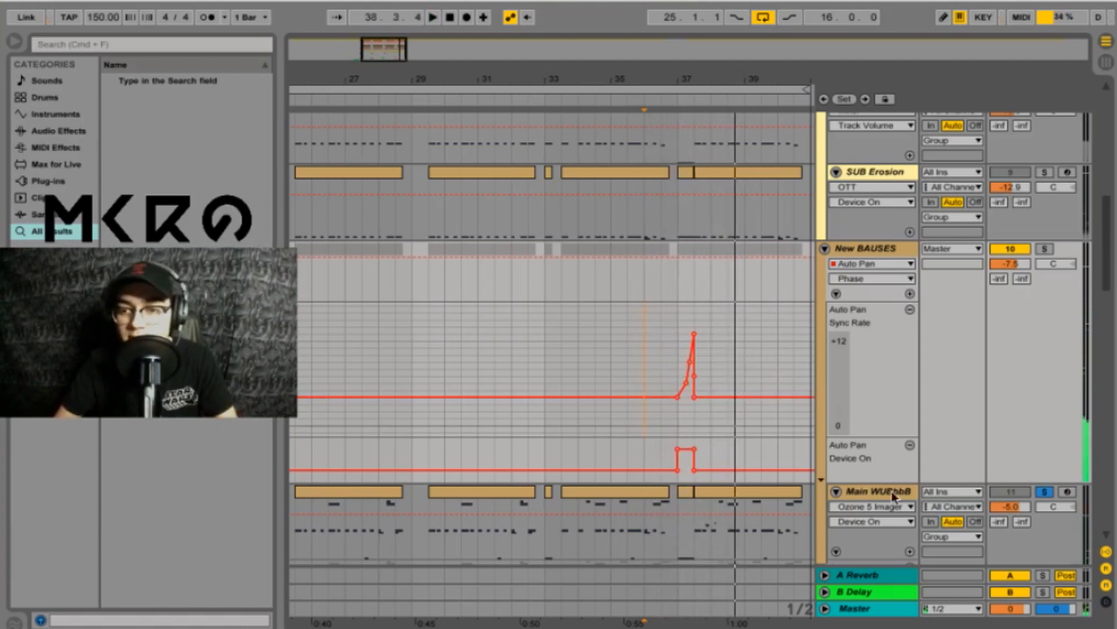
Shrink the Auto Pan Sync Rate lane back down and bring the Serum automation lanes of Main WUBbbB into view.
{"action": "left_click_drag", "start_coordinate": [885, 438], "coordinate": [885, 339]}
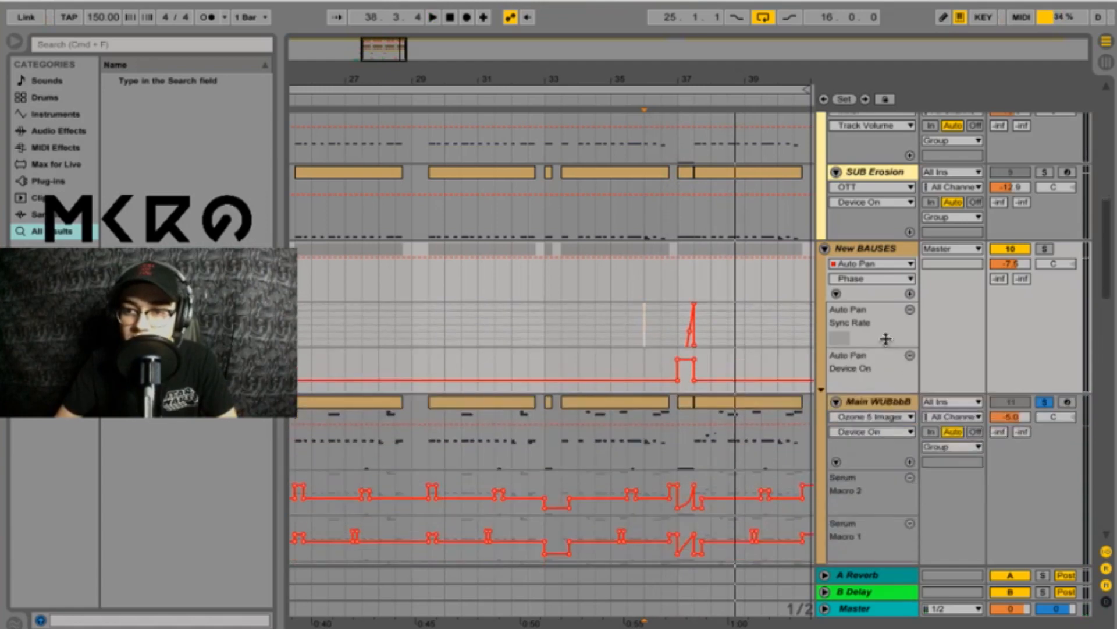
{"action": "left_click_drag", "start_coordinate": [731, 320], "coordinate": [733, 323]}
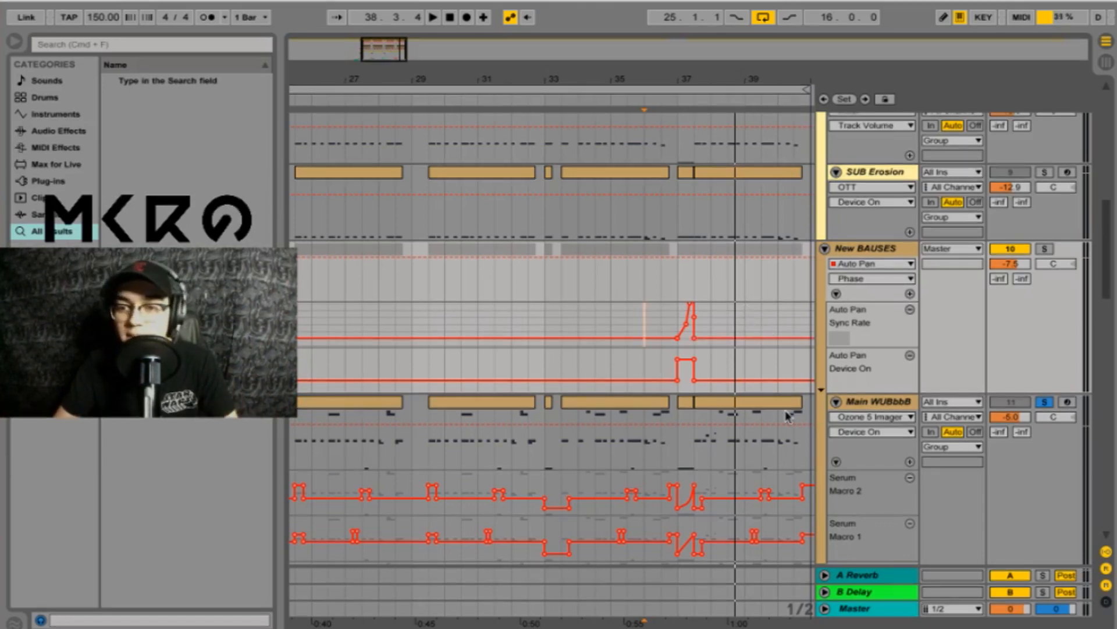
{"action": "scroll", "coordinate": [754, 350], "scroll_direction": "down", "scroll_amount": 6}
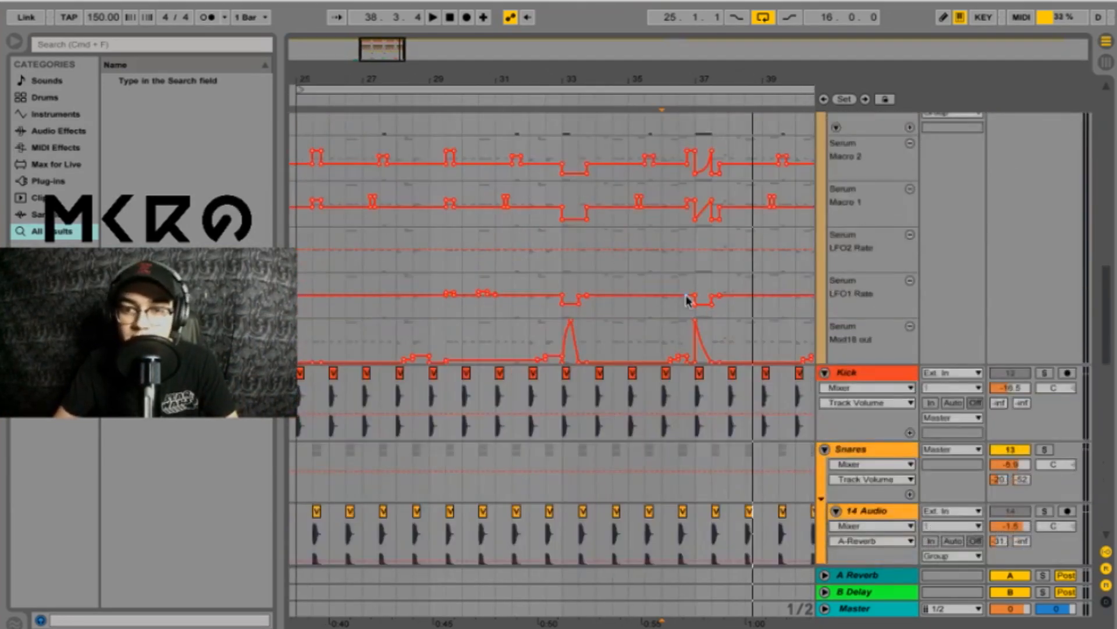
Bring the VOCALS group into view, solo it, and play its vocal samples leading into the drop at bar 25.
{"action": "scroll", "coordinate": [687, 300], "scroll_direction": "down", "scroll_amount": 3}
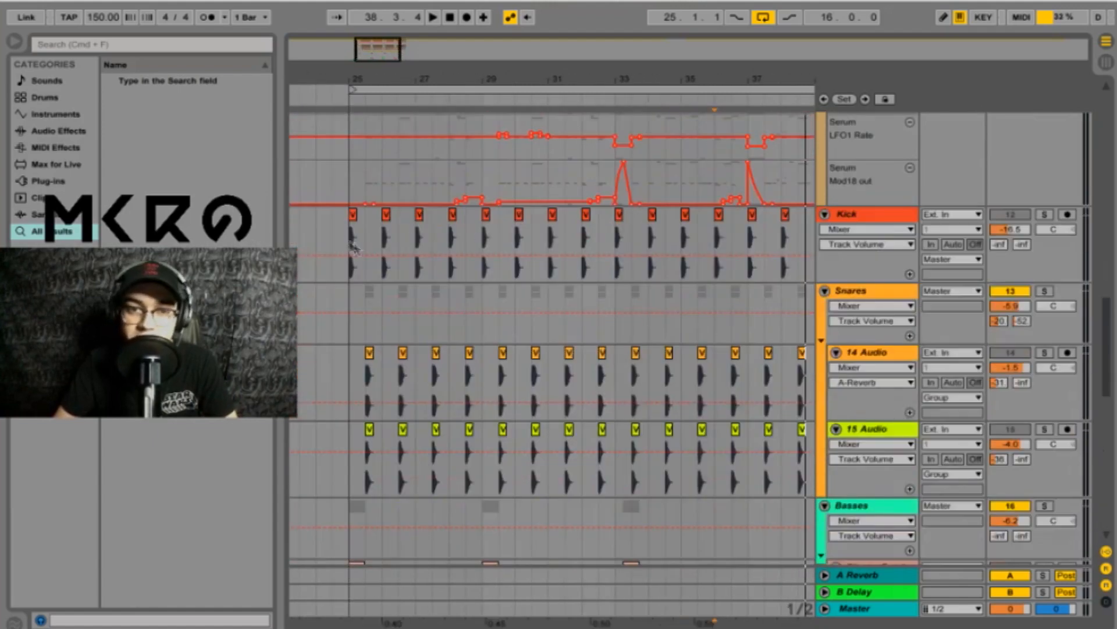
{"action": "scroll", "coordinate": [557, 255], "scroll_direction": "down", "scroll_amount": 10}
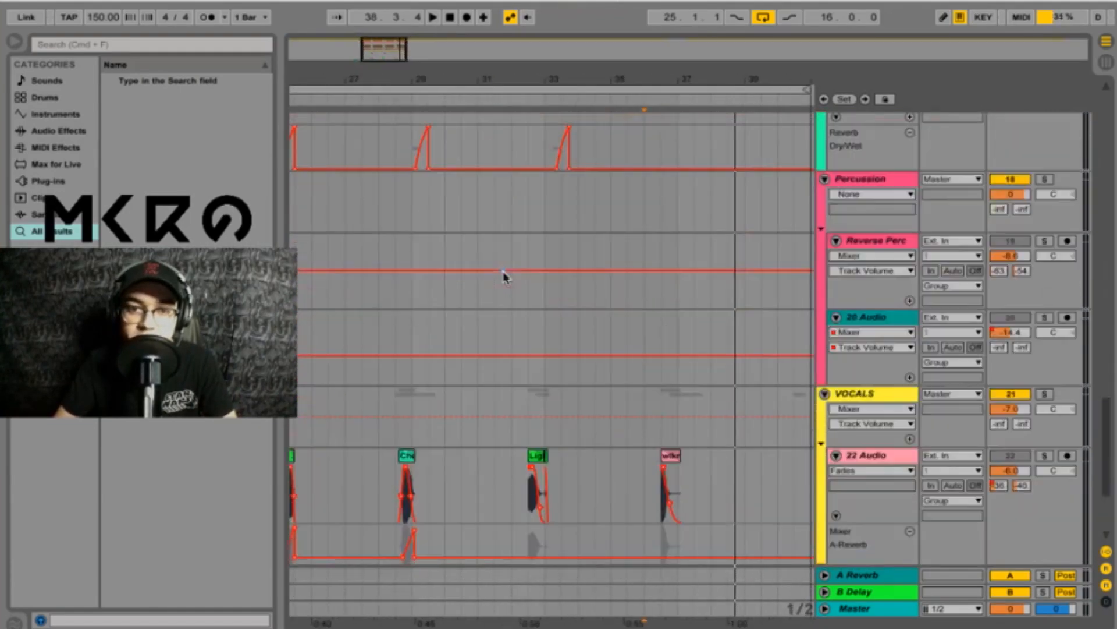
{"action": "scroll", "coordinate": [721, 236], "scroll_direction": "up", "scroll_amount": 5}
{"action": "scroll", "coordinate": [722, 236], "scroll_direction": "down", "scroll_amount": 7}
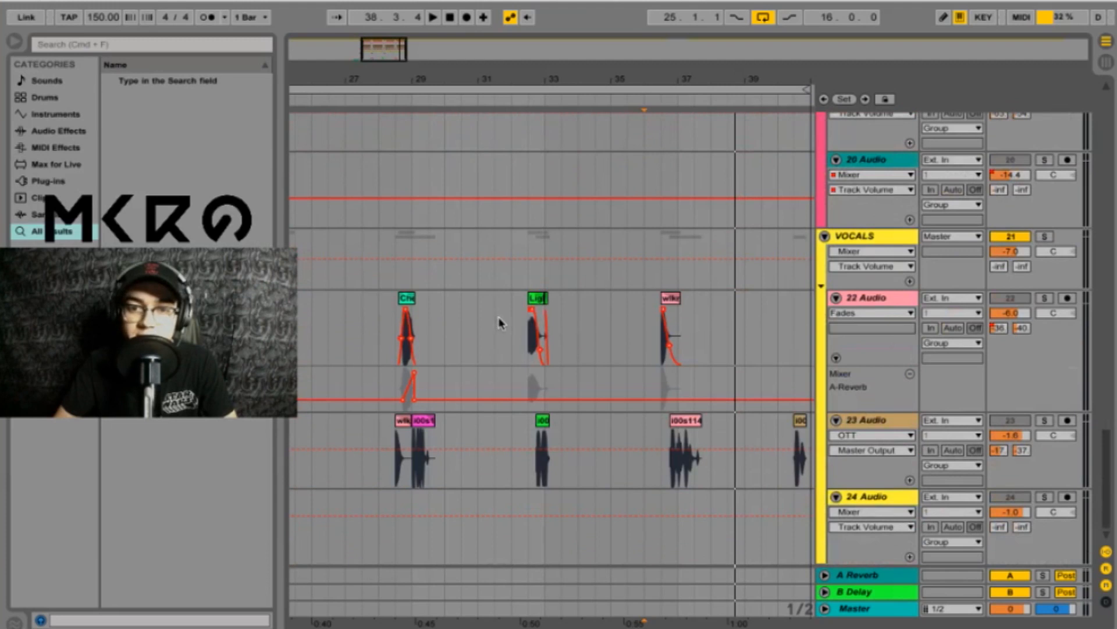
{"action": "scroll", "coordinate": [499, 323], "scroll_direction": "left", "scroll_amount": 5}
{"action": "left_click", "coordinate": [392, 329]}
{"action": "left_click", "coordinate": [1045, 236]}
{"action": "key", "text": "space"}
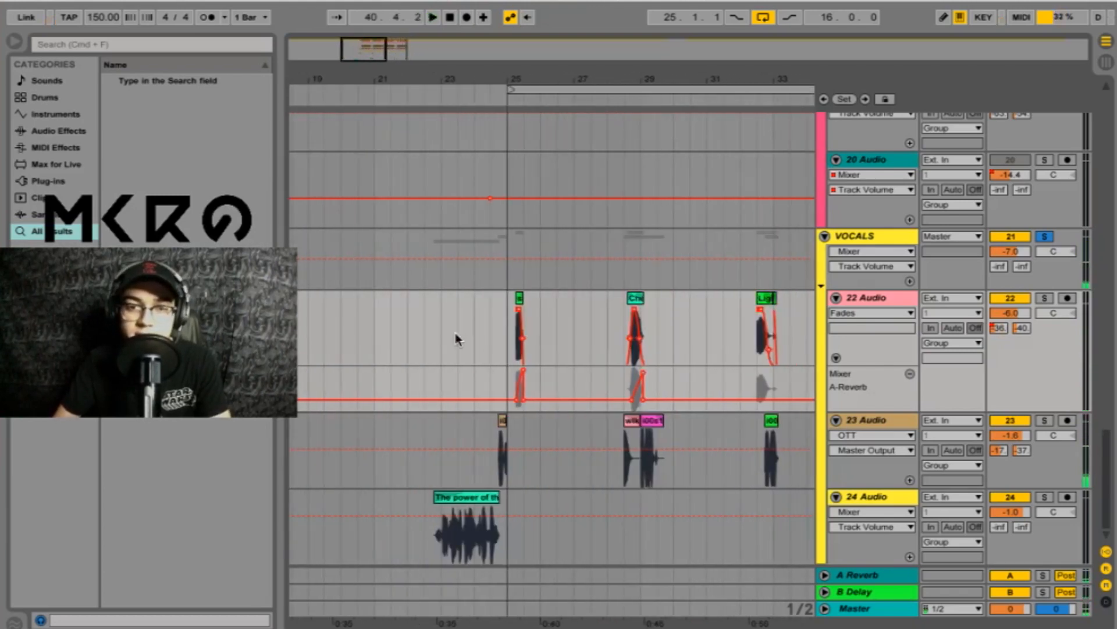
Return to the crowd noise clips on 2 Audio and place the insert marker at bar 33, bar 34 and bar 25.
{"action": "scroll", "coordinate": [598, 280], "scroll_direction": "up", "scroll_amount": 15}
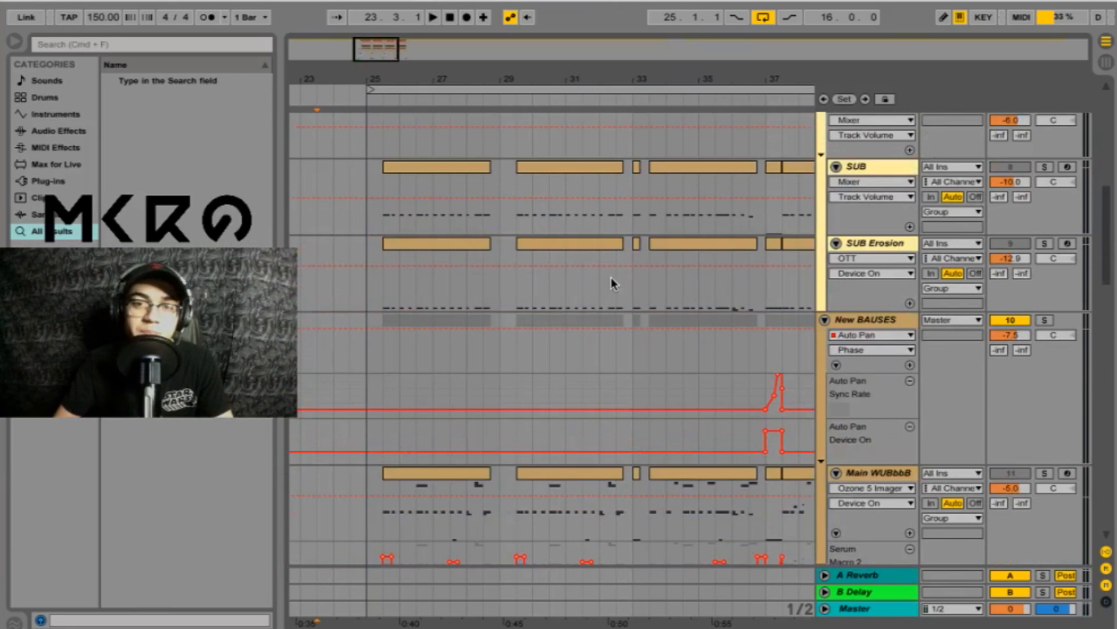
{"action": "scroll", "coordinate": [610, 285], "scroll_direction": "up", "scroll_amount": 10}
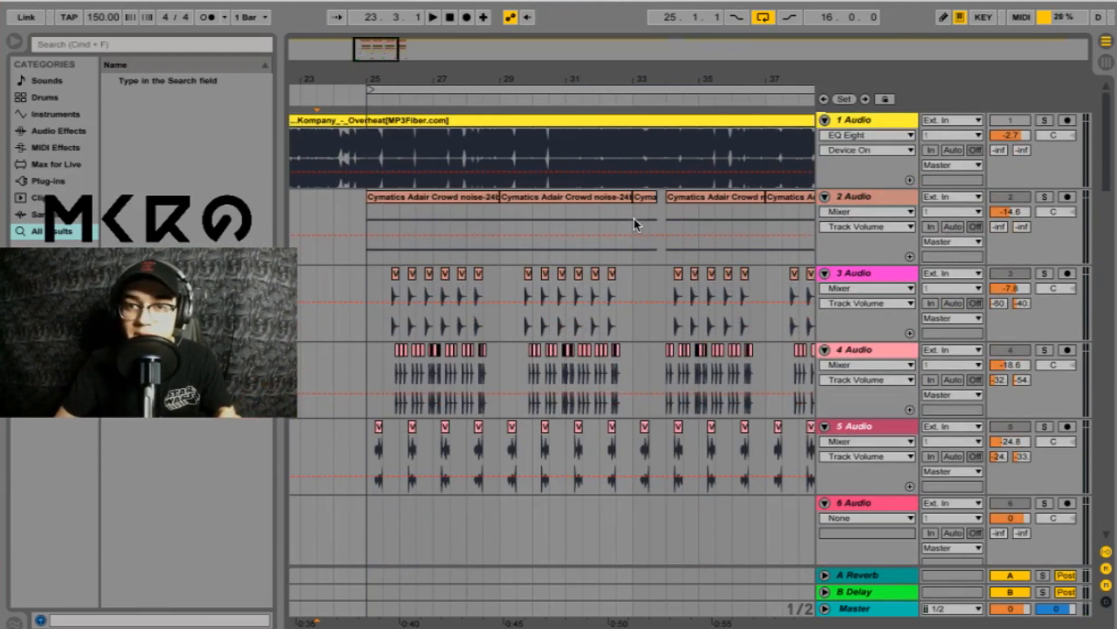
{"action": "left_click", "coordinate": [634, 223]}
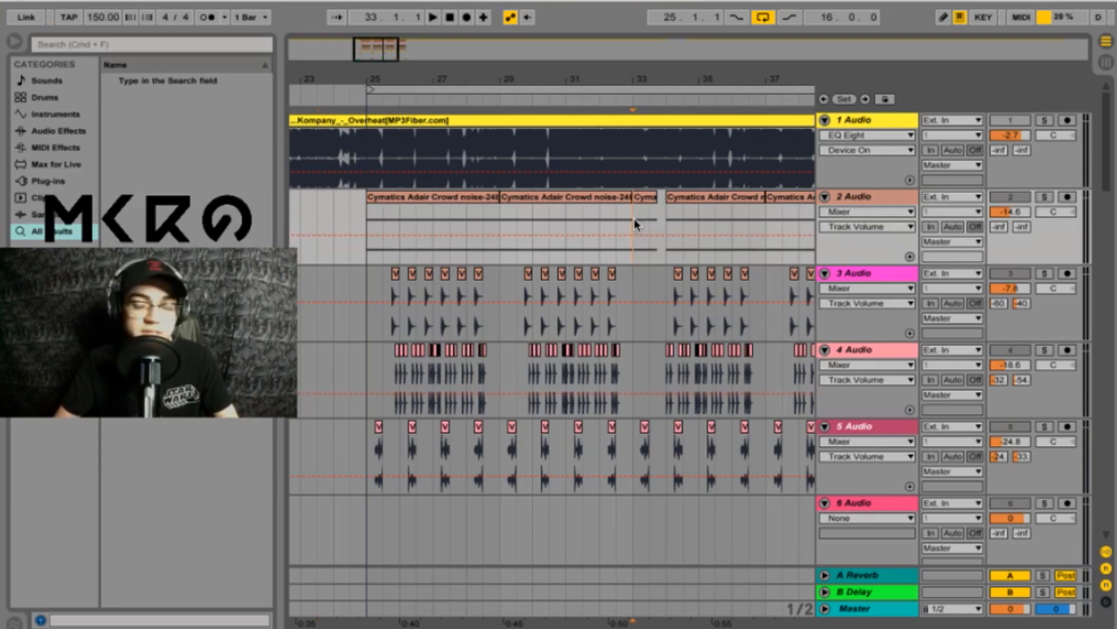
{"action": "left_click", "coordinate": [668, 215]}
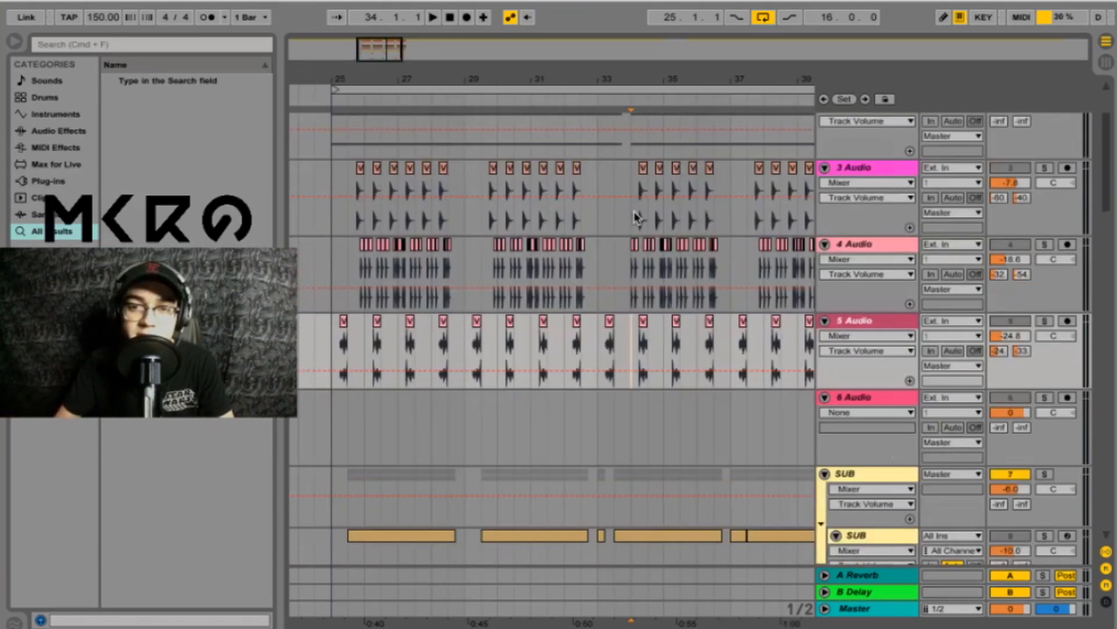
{"action": "scroll", "coordinate": [634, 214], "scroll_direction": "up", "scroll_amount": 3}
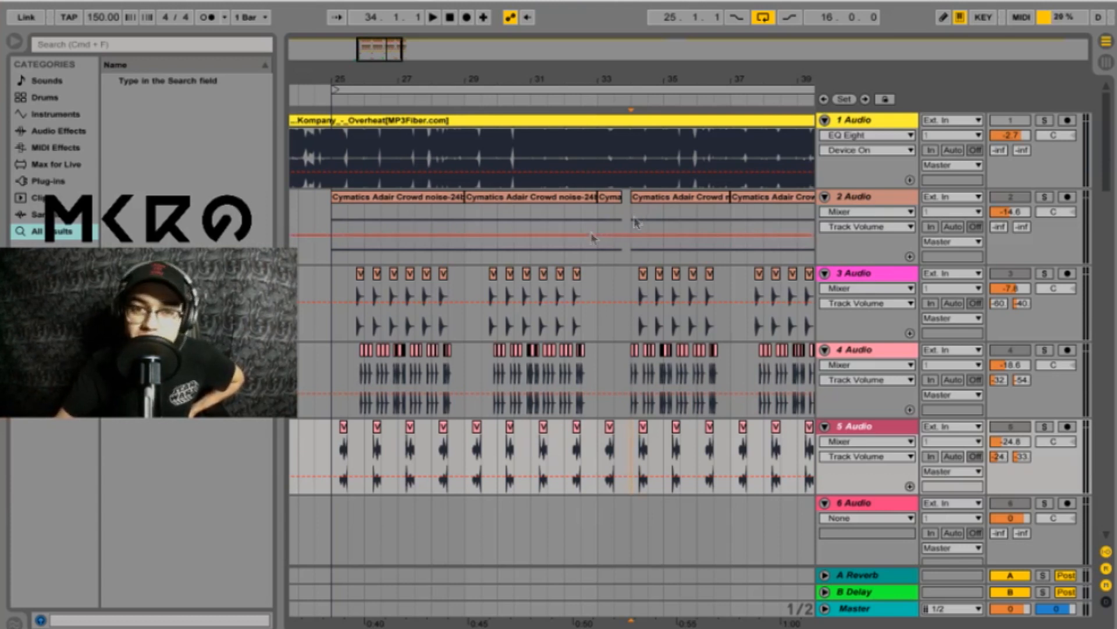
{"action": "left_click", "coordinate": [334, 219]}
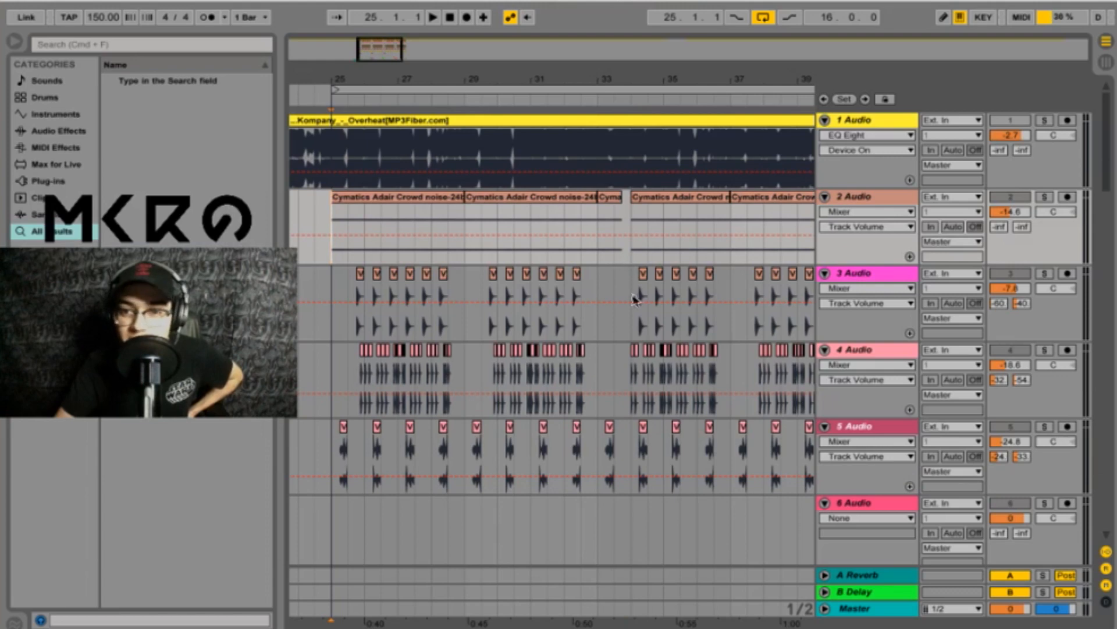
Show the SUB and New BAUSES bass clips, placing the insert marker on the SUB group at 25.3.1 and 29.1.1.
{"action": "scroll", "coordinate": [634, 278], "scroll_direction": "down", "scroll_amount": 10}
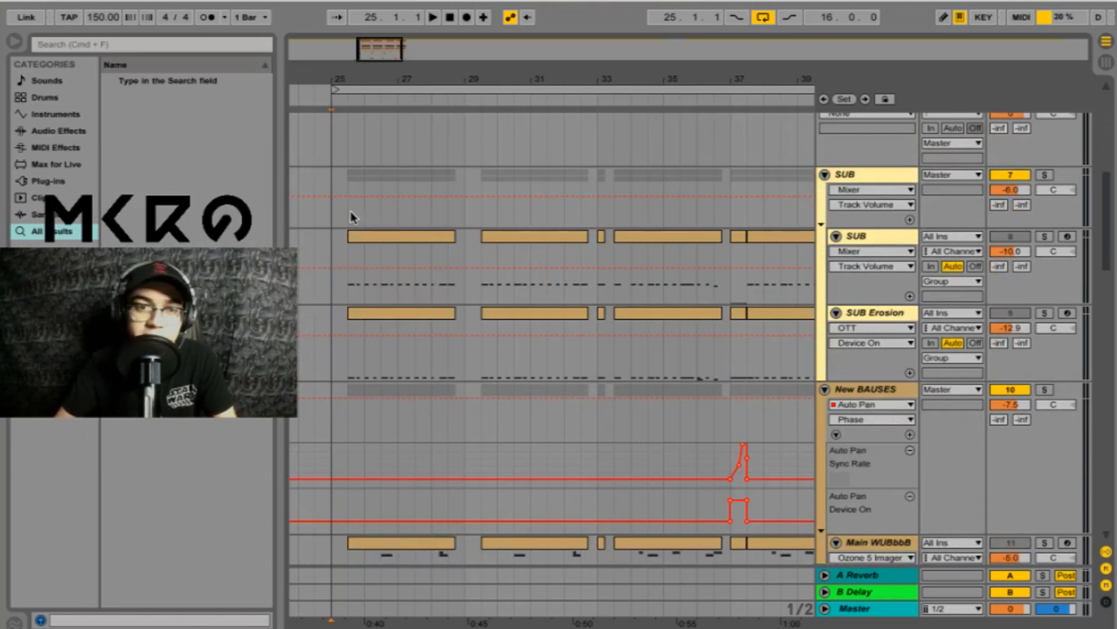
{"action": "left_click", "coordinate": [334, 217]}
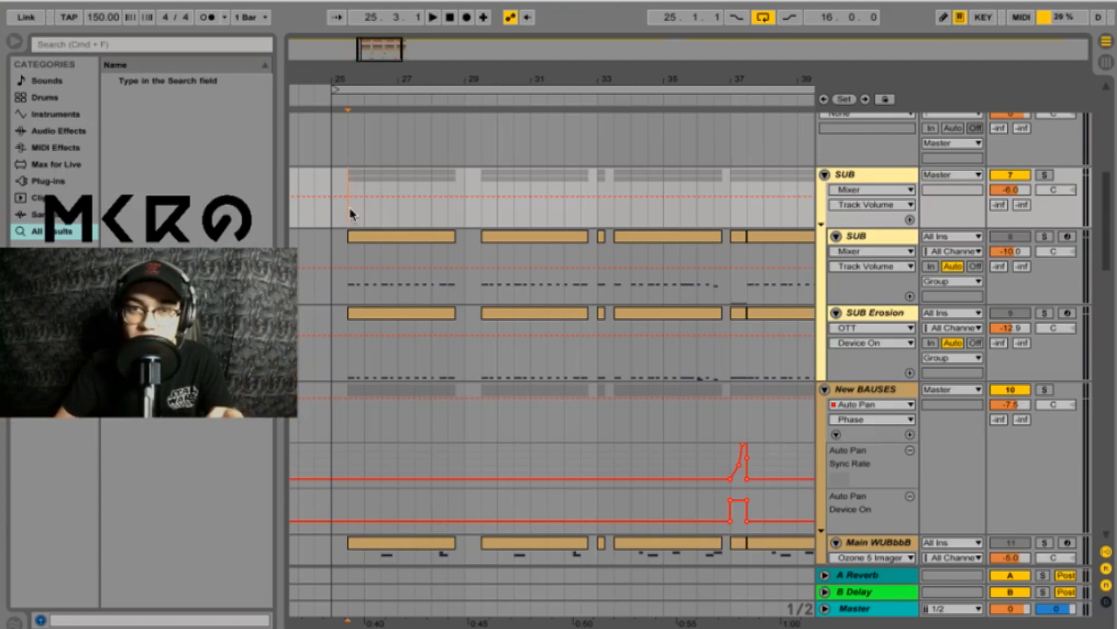
{"action": "scroll", "coordinate": [355, 205], "scroll_direction": "down", "scroll_amount": 3}
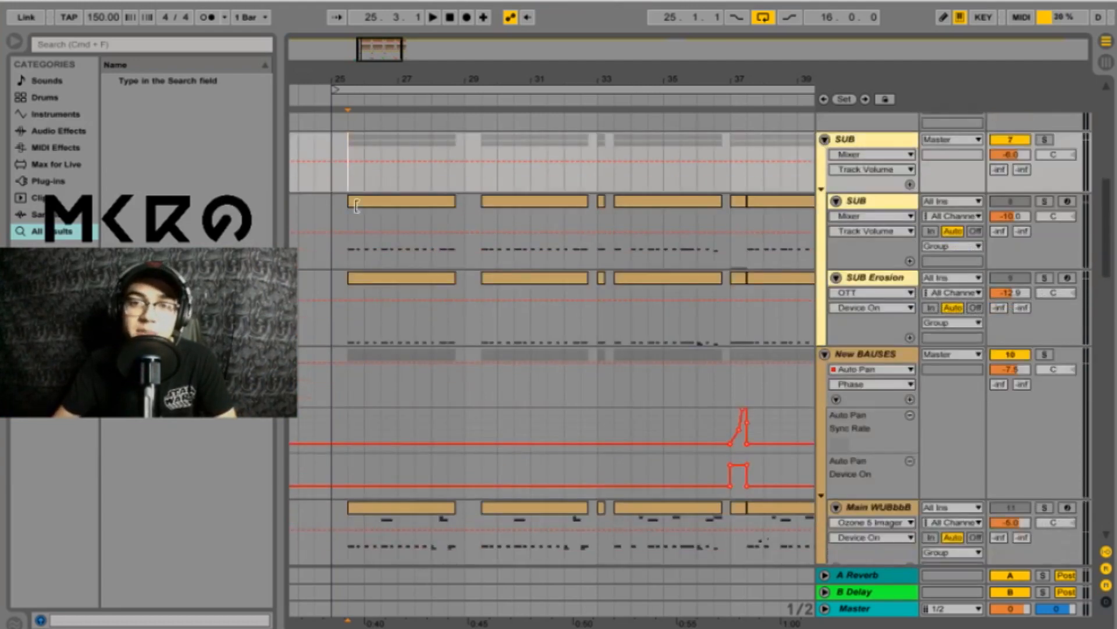
{"action": "scroll", "coordinate": [355, 205], "scroll_direction": "right", "scroll_amount": 1}
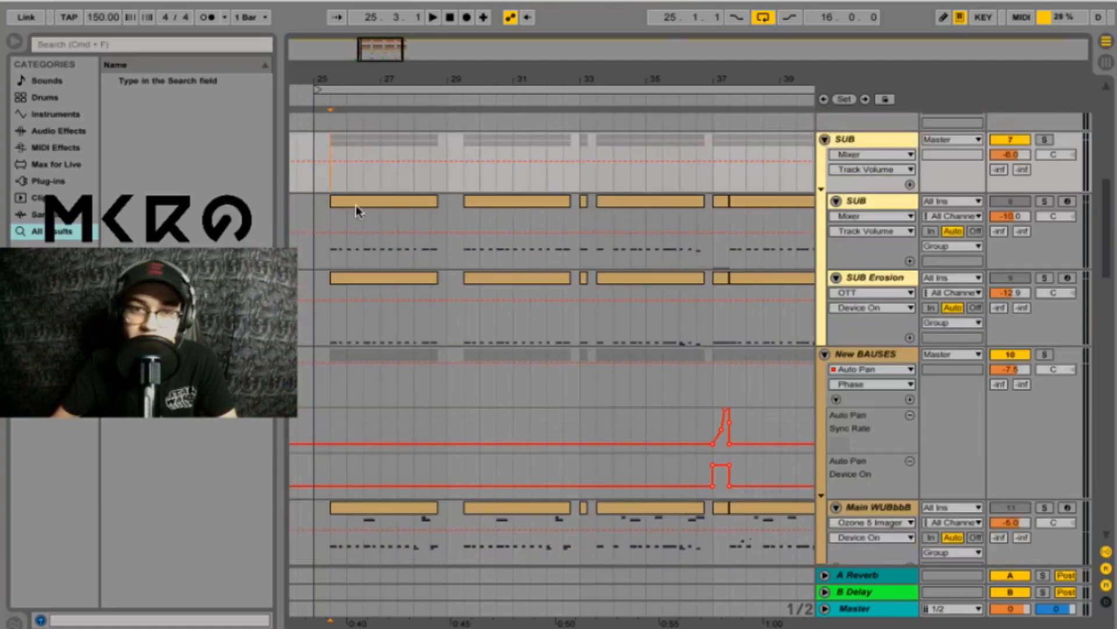
{"action": "scroll", "coordinate": [355, 205], "scroll_direction": "down", "scroll_amount": 3}
{"action": "left_click", "coordinate": [451, 149]}
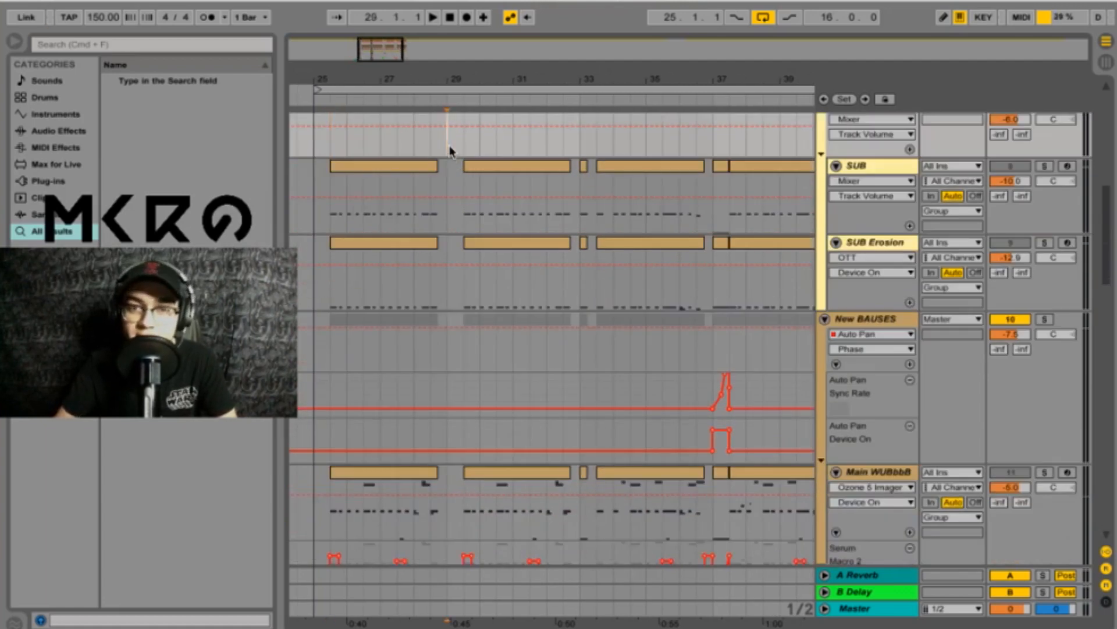